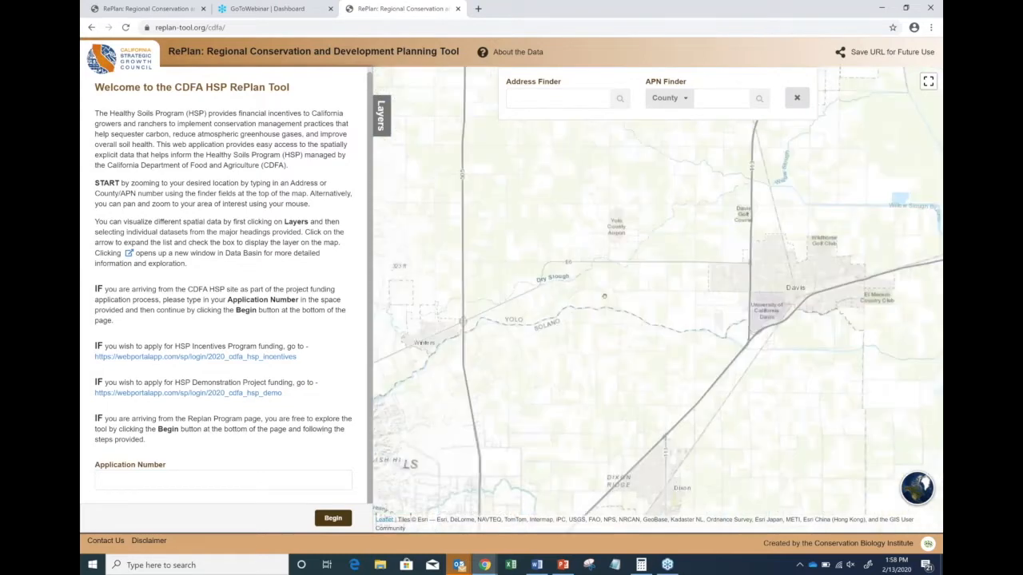
scroll(605, 293, up, 1)
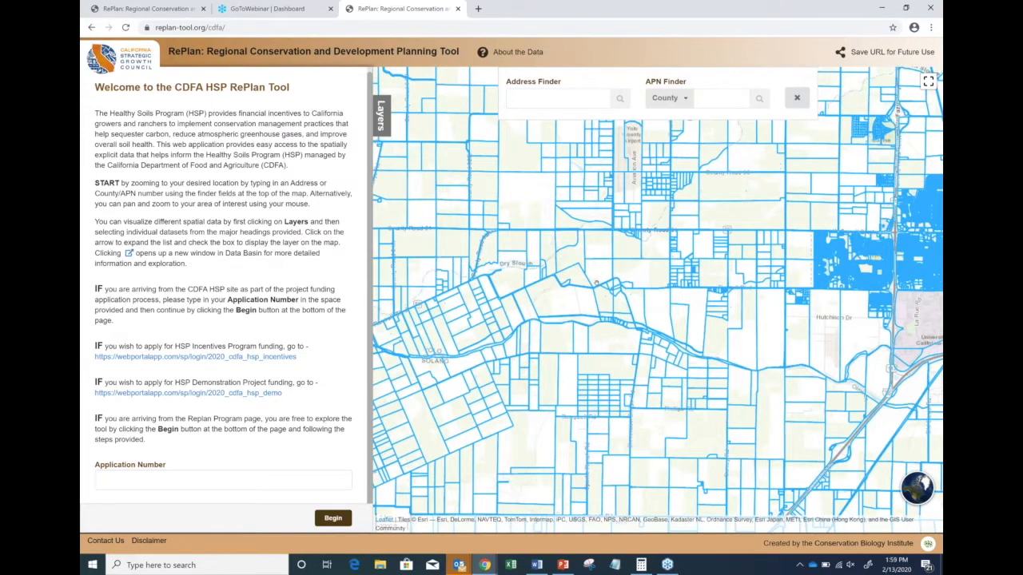
scroll(595, 283, down, 1)
scroll(595, 283, down, 4)
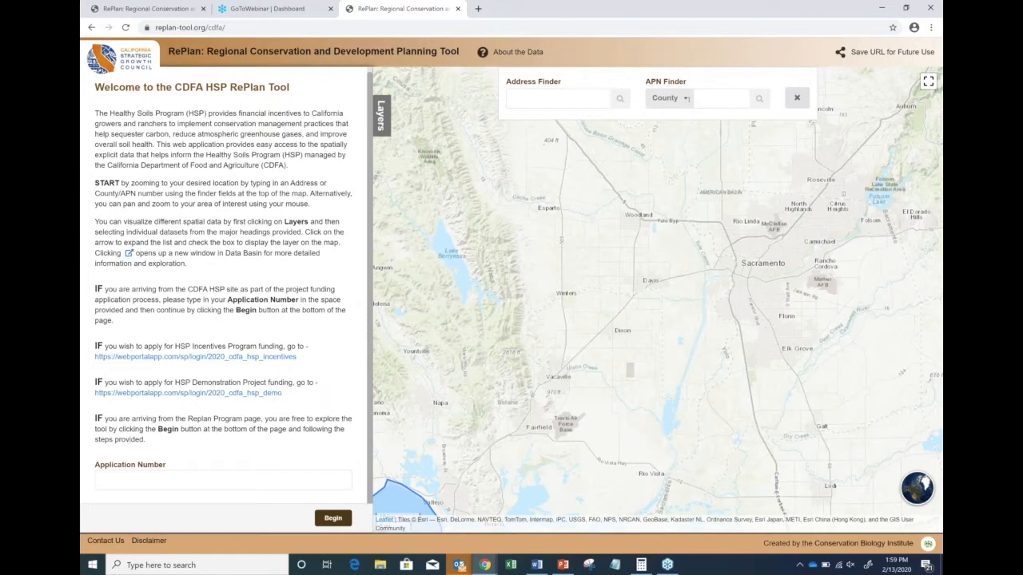
click(688, 99)
scroll(692, 156, down, 10)
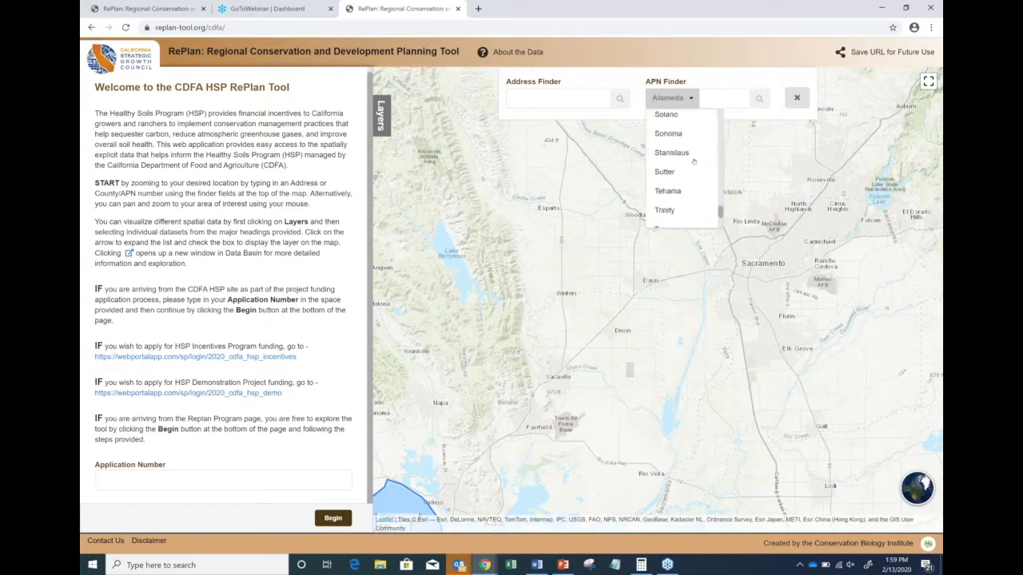
scroll(693, 160, down, 2)
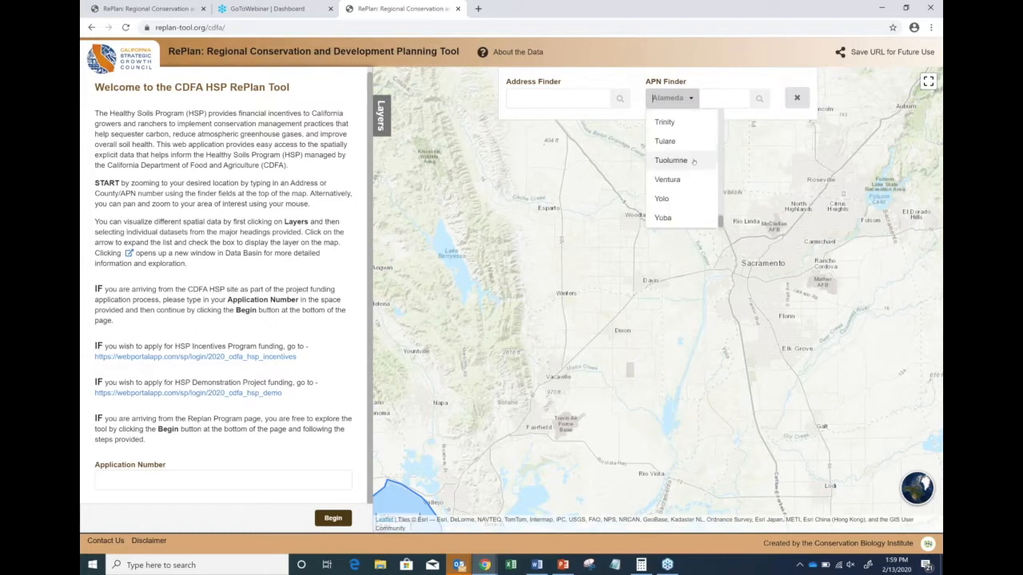
click(664, 198)
click(709, 102)
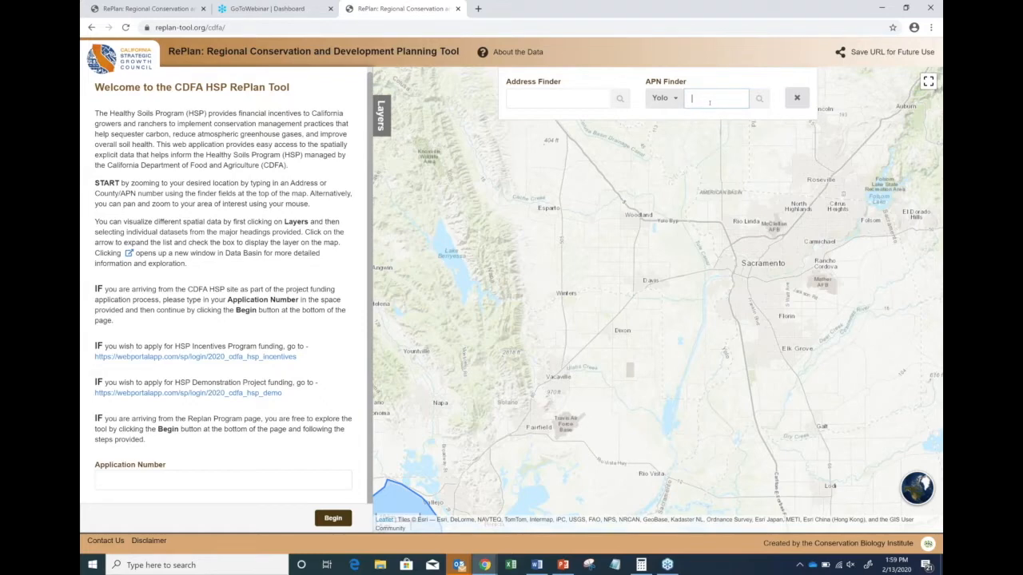
text(038140008)
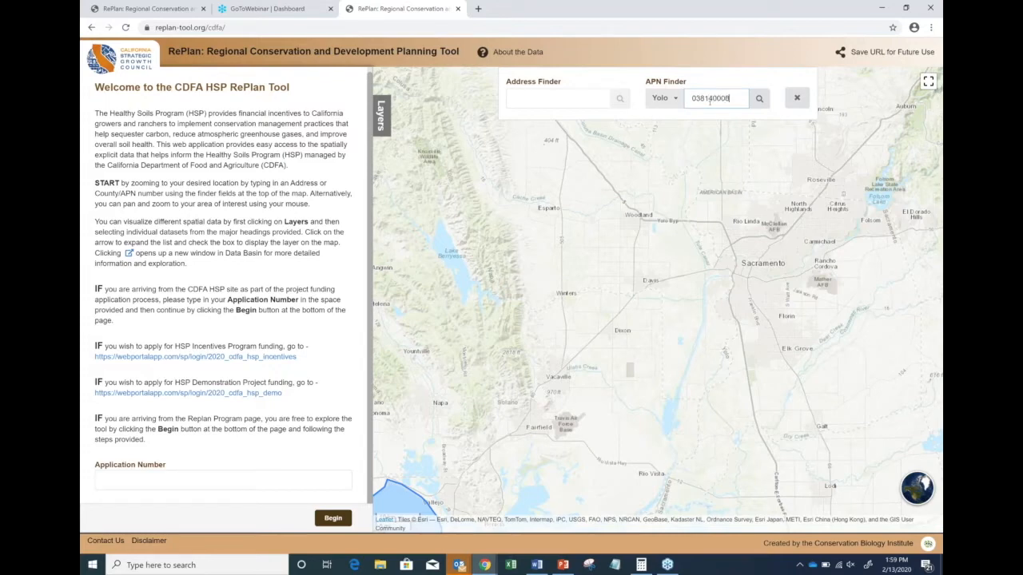
text(000)
click(759, 99)
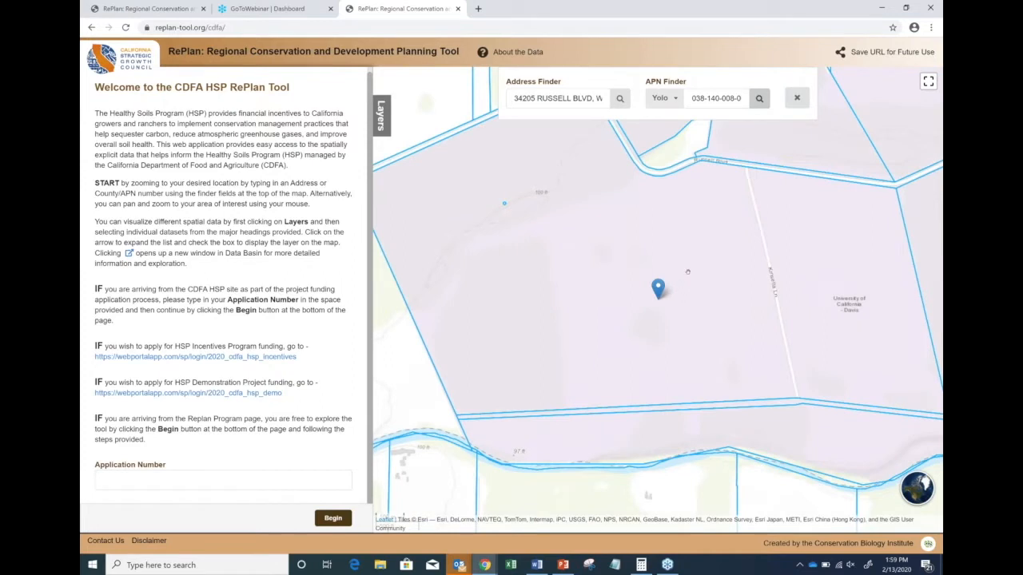
Step: Copy the parcel's street address, clear the finder fields, and search the map again with the copied address
scroll(687, 272, down, 2)
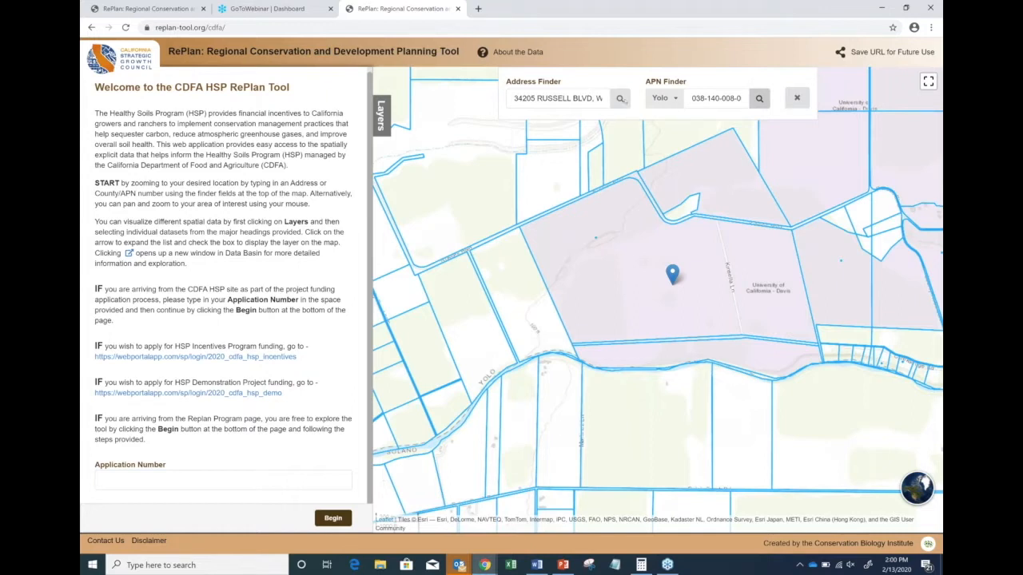
triple_click(573, 98)
right_click(572, 98)
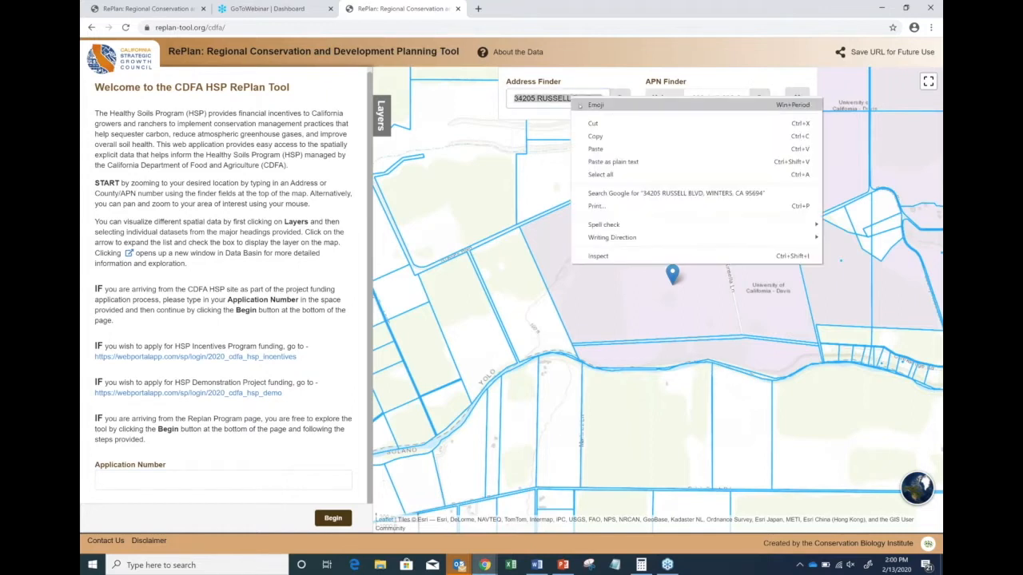
click(595, 135)
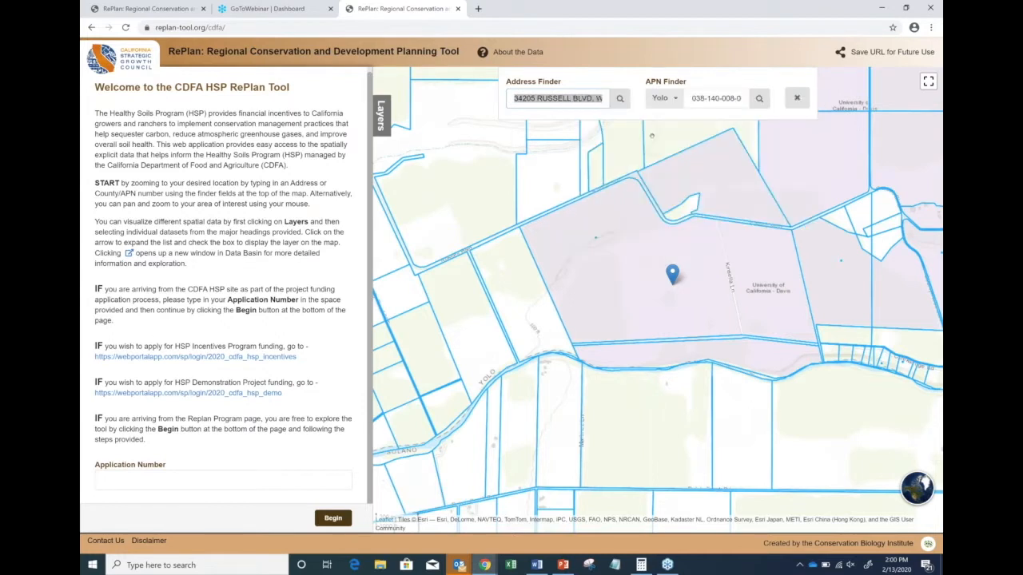
click(796, 97)
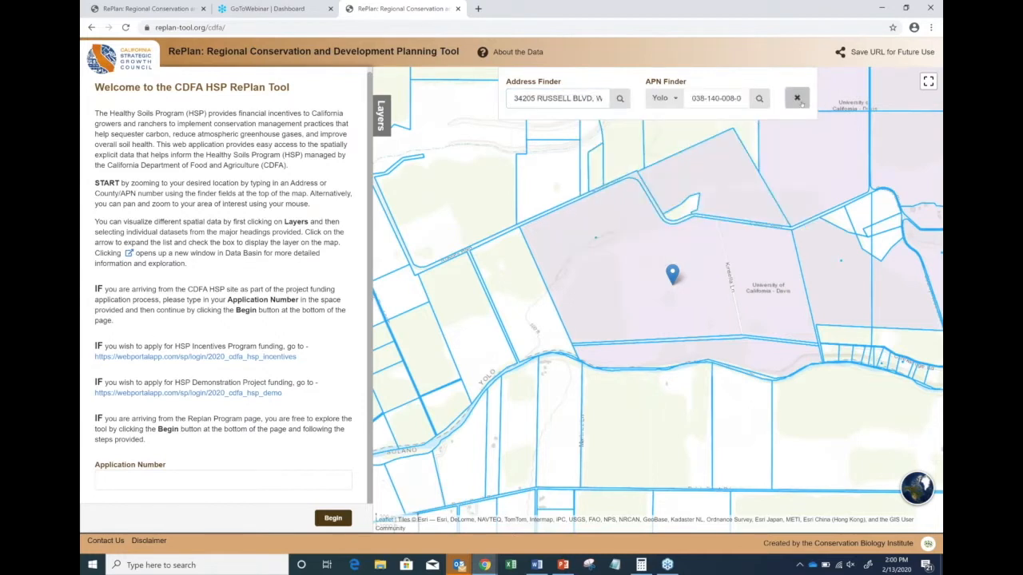
right_click(524, 96)
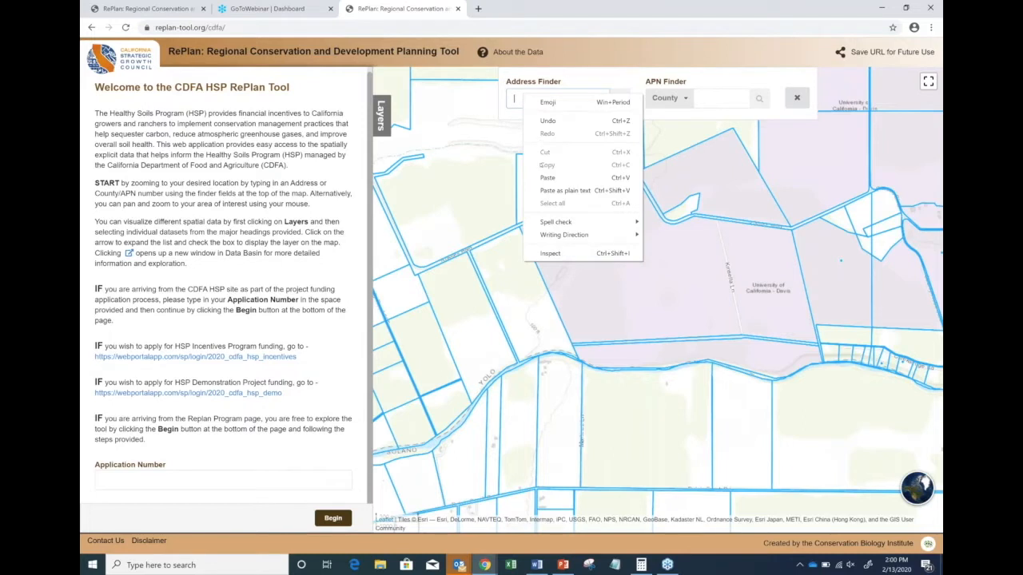
click(554, 180)
click(619, 98)
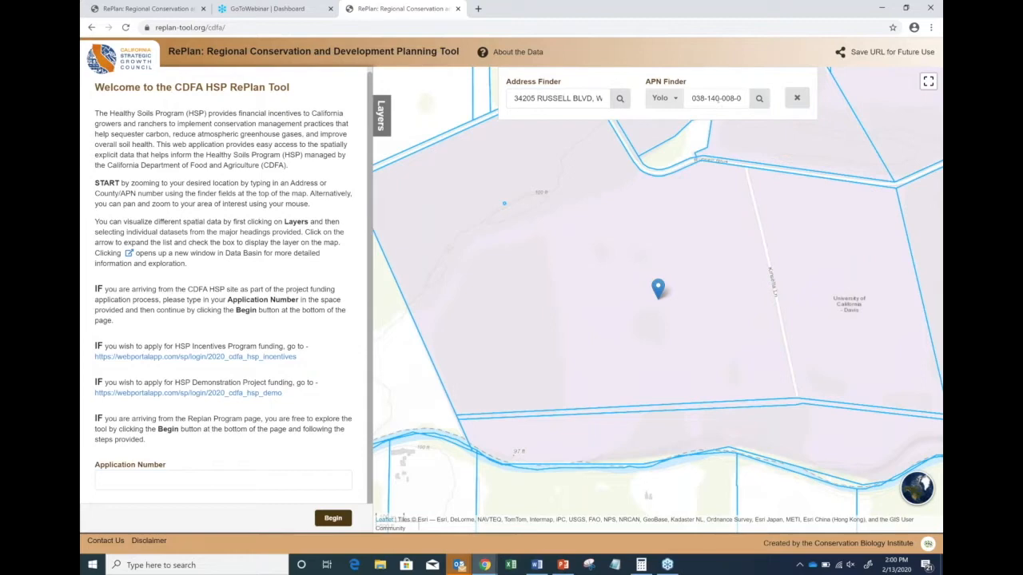
Step: Examine the parcel marker's location within California and the parcel boundaries around Los Angeles
scroll(668, 245, down, 10)
scroll(668, 246, up, 4)
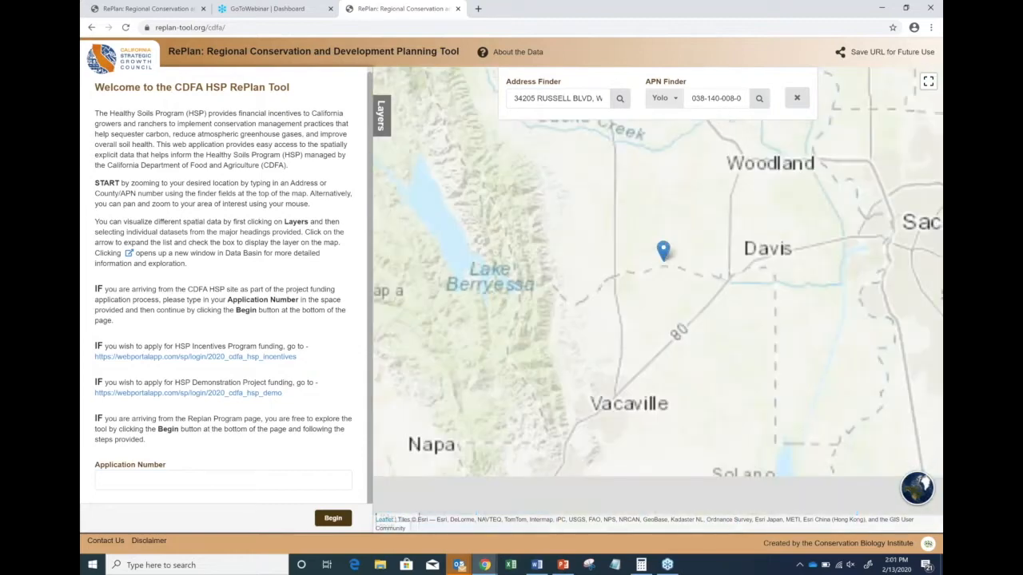
scroll(668, 252, up, 2)
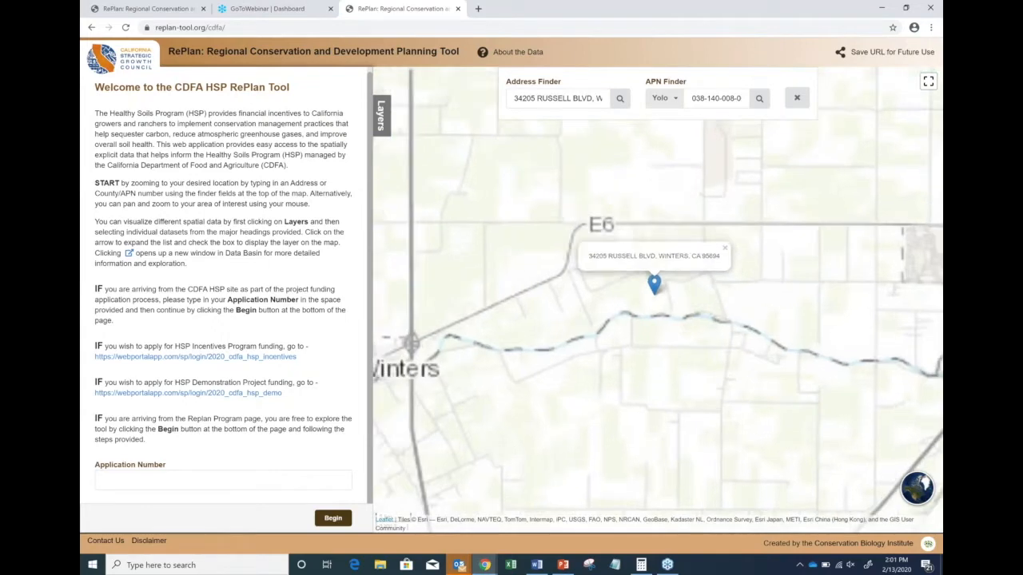
scroll(668, 252, down, 3)
mouse_move(661, 251)
scroll(675, 208, down, 5)
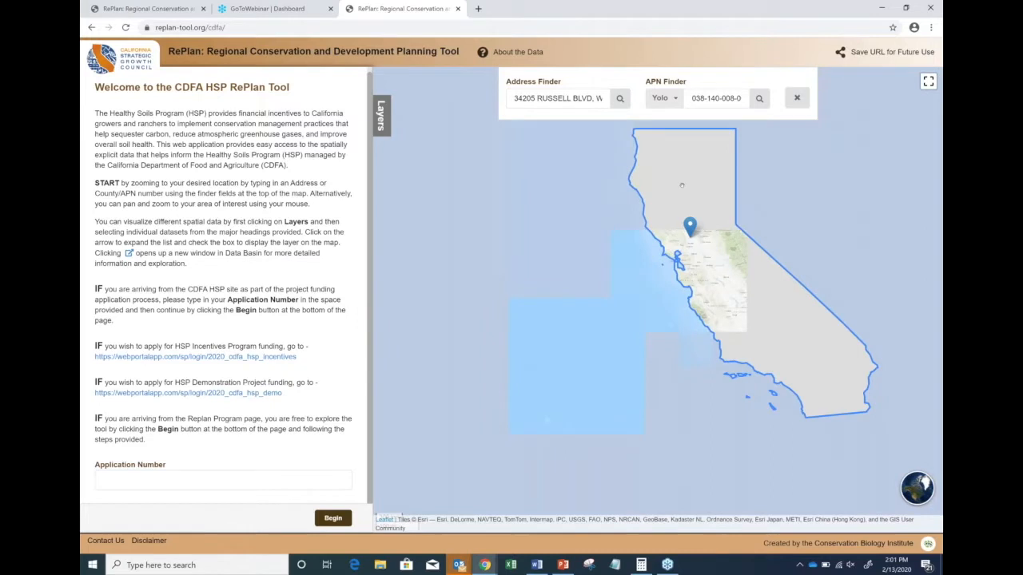
mouse_move(682, 185)
mouse_down()
mouse_move(729, 310)
mouse_move(647, 192)
mouse_up()
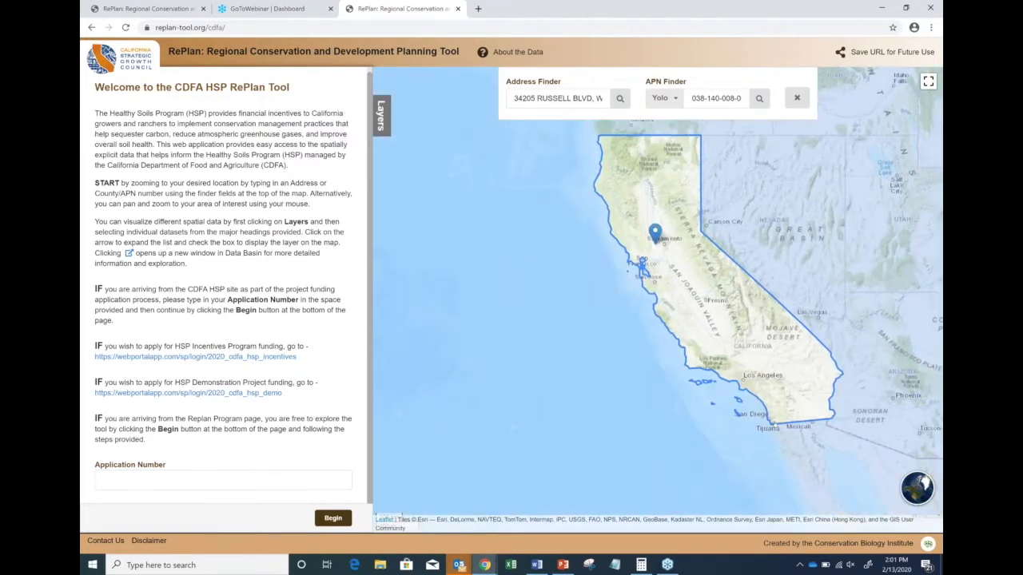
scroll(749, 359, up, 3)
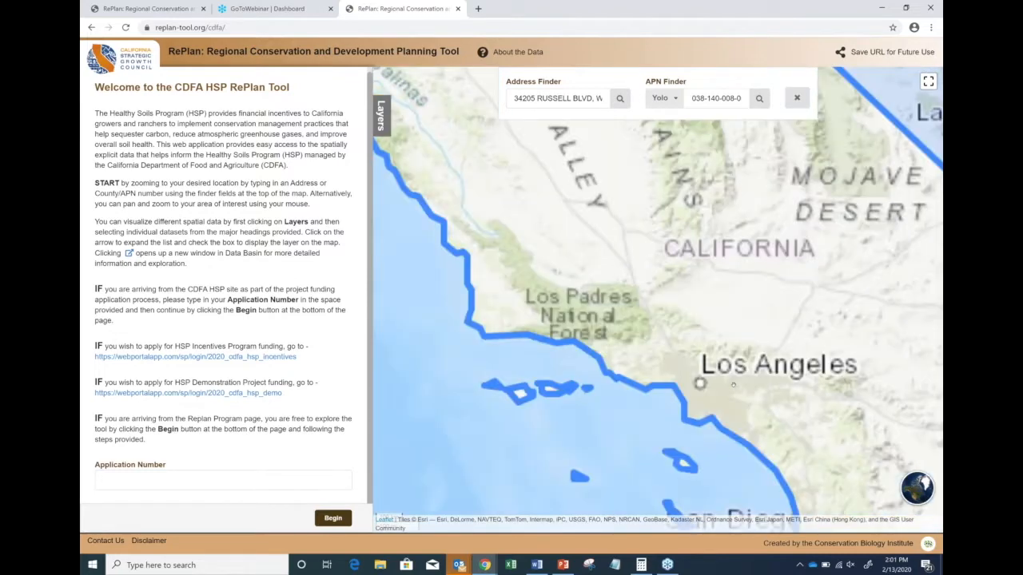
scroll(674, 364, up, 2)
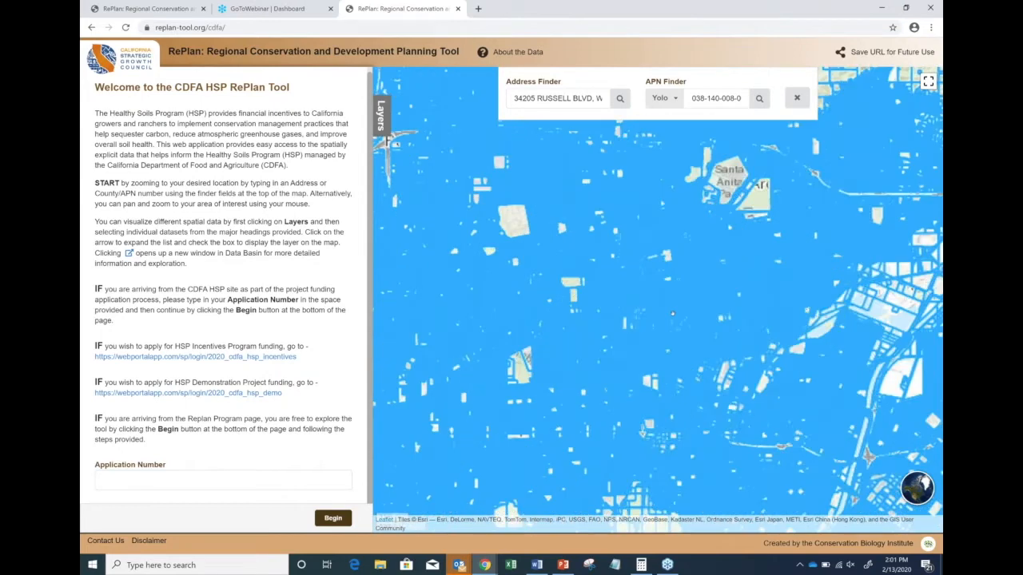
scroll(670, 314, down, 3)
scroll(666, 301, down, 4)
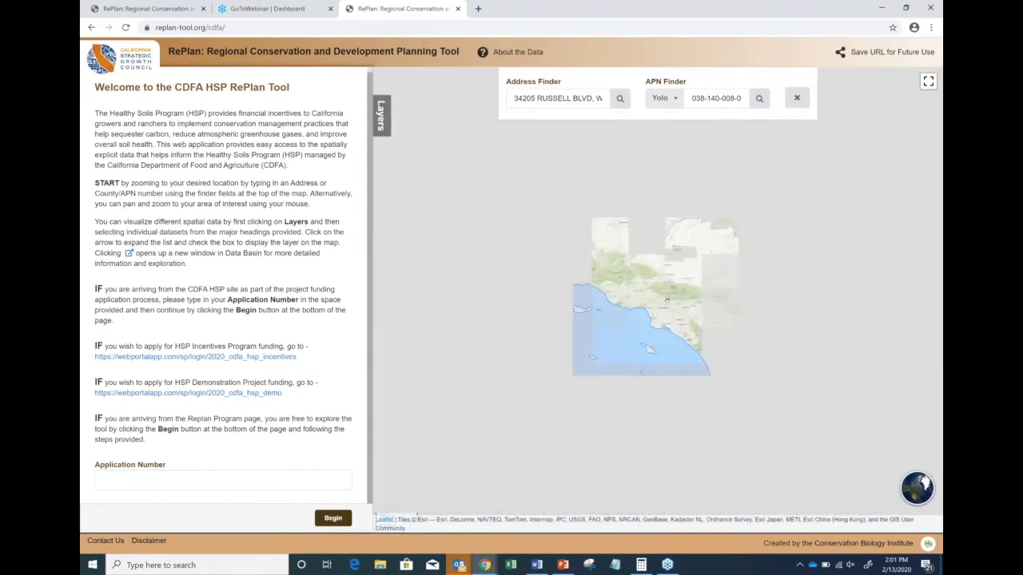
drag(588, 193, 613, 254)
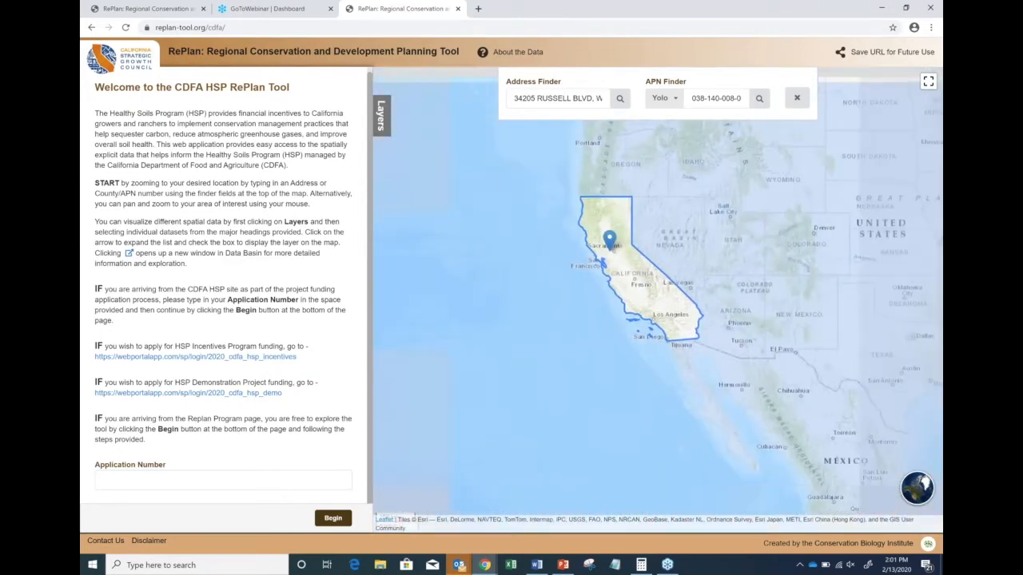
Step: Return to the marked parcel on the map and switch the basemap to ESRI Imagery
click(611, 244)
scroll(610, 241, up, 2)
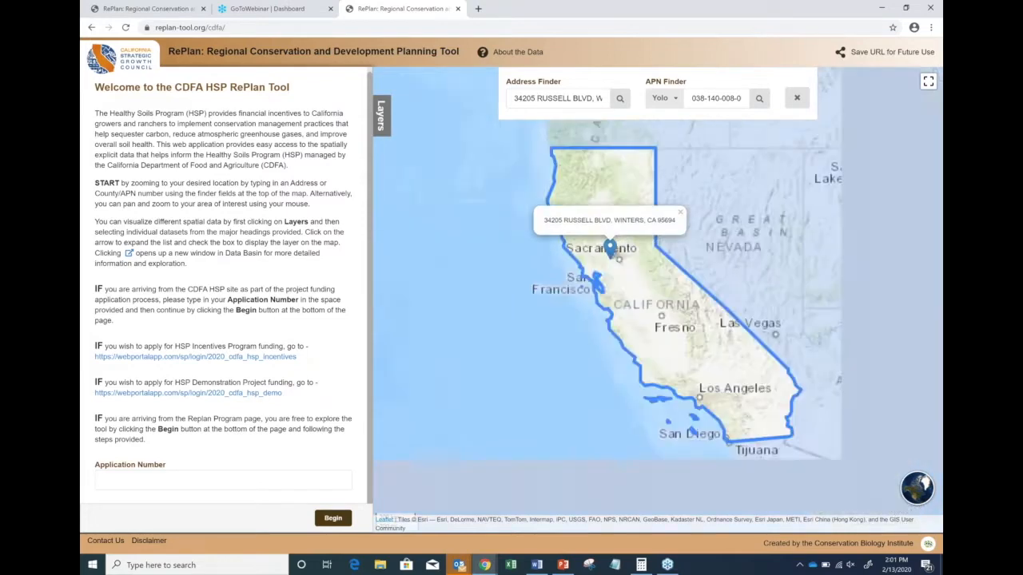
scroll(610, 263, up, 8)
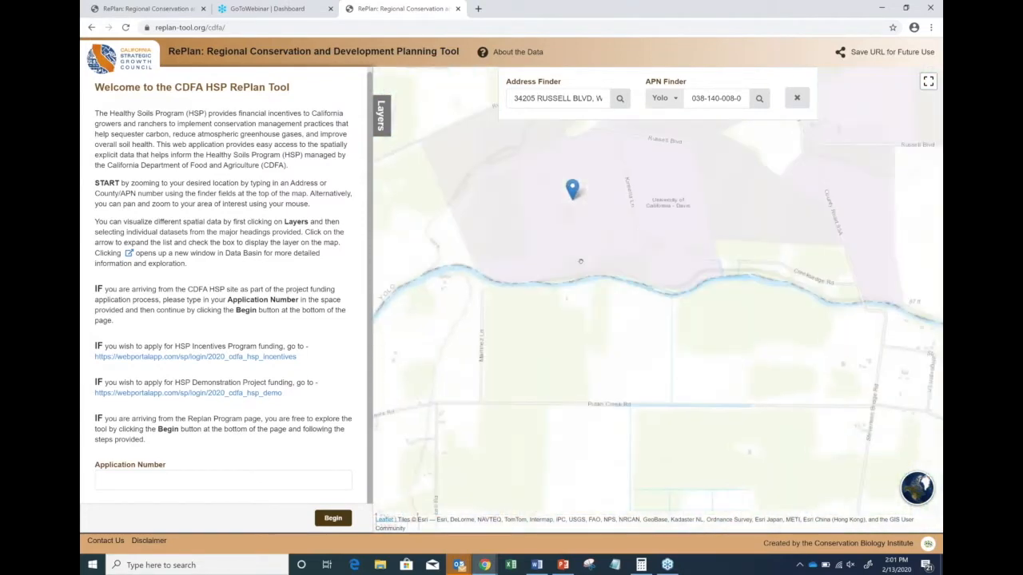
scroll(581, 262, up, 1)
drag(560, 194, 598, 321)
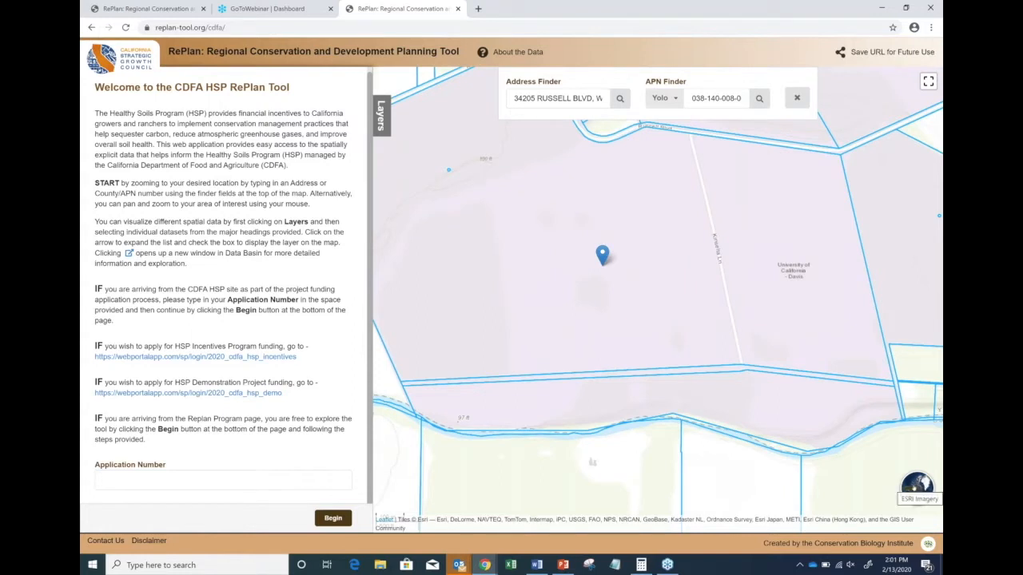
click(917, 489)
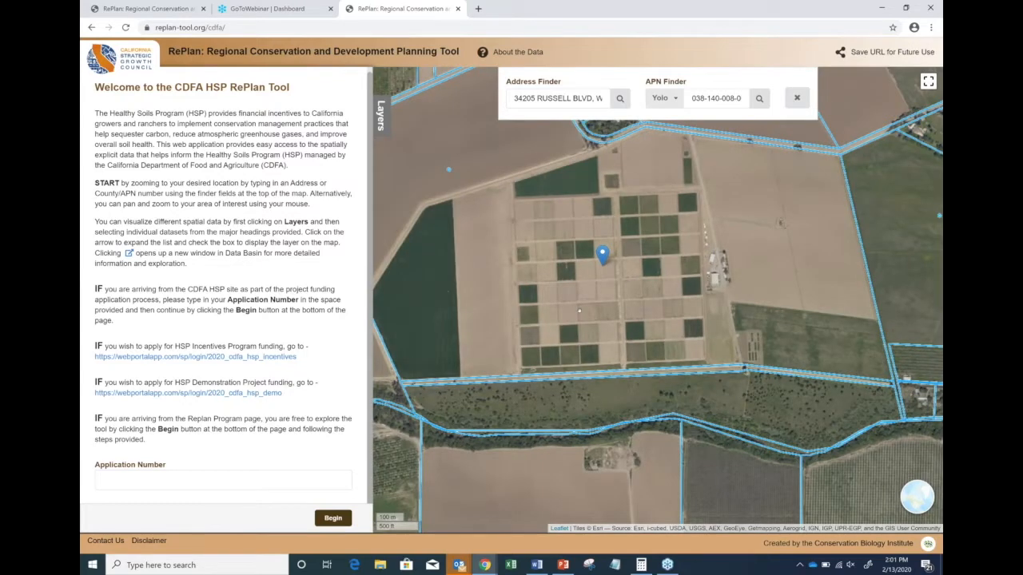
mouse_move(580, 310)
mouse_down()
mouse_move(582, 287)
mouse_move(589, 309)
mouse_up()
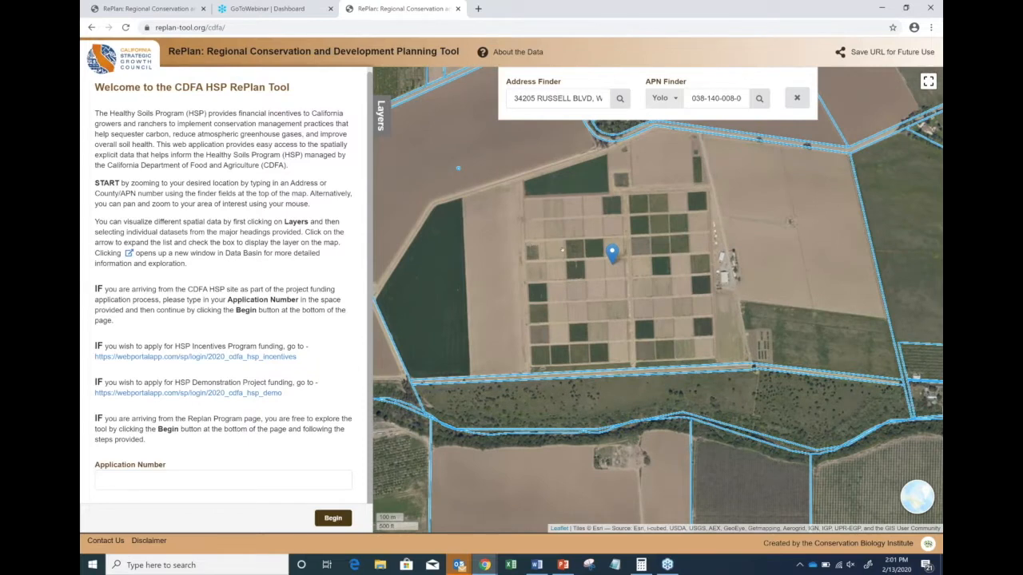
Step: Enter the application number and begin the planning process
click(139, 481)
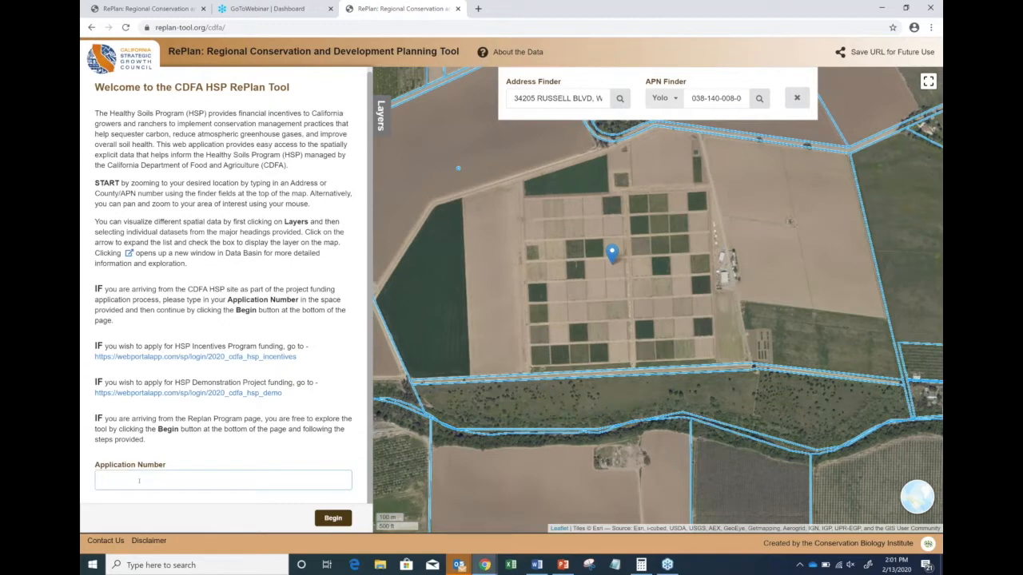
text(123456)
click(333, 518)
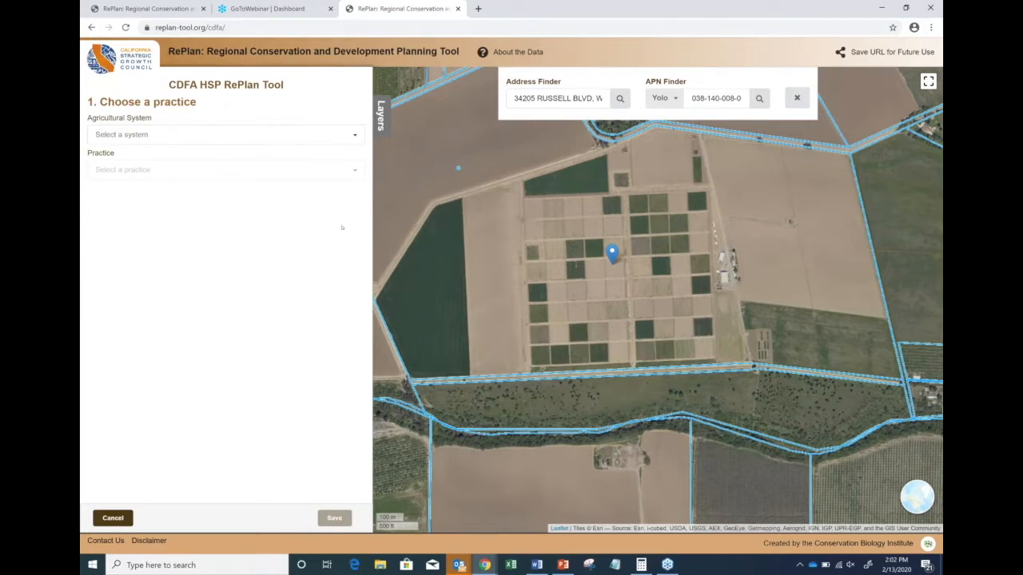
Step: Choose the Cropland agricultural system with the practice Compost (C:N ≤ 11) - Compost Purchased from a Certified Facility
click(355, 138)
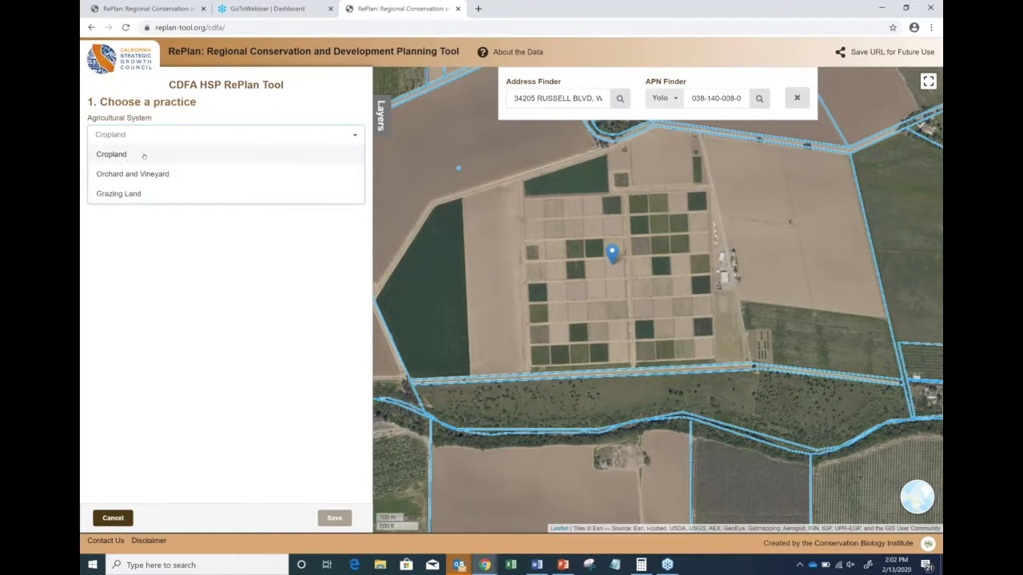
click(127, 154)
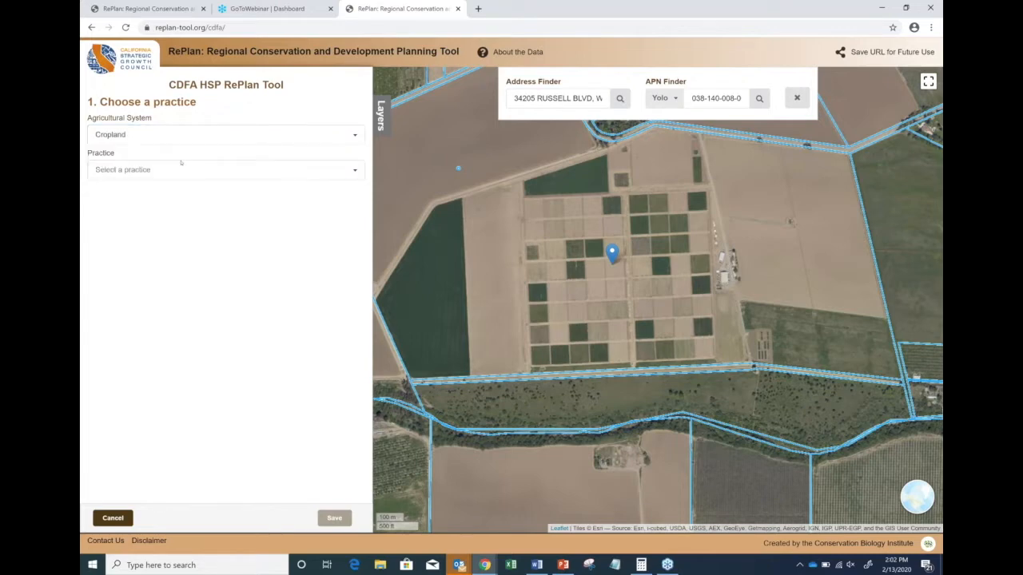
click(357, 172)
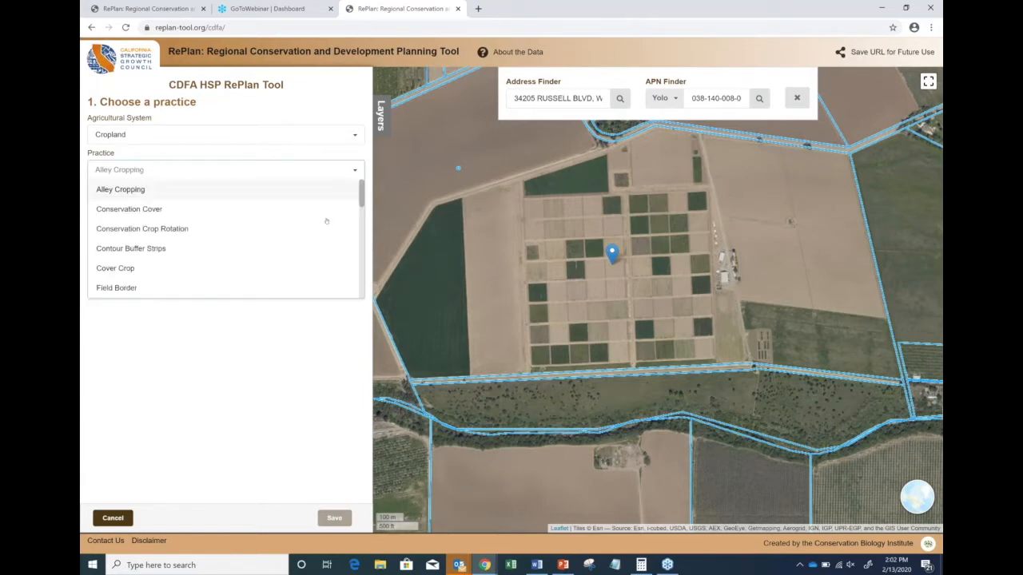
scroll(241, 249, down, 10)
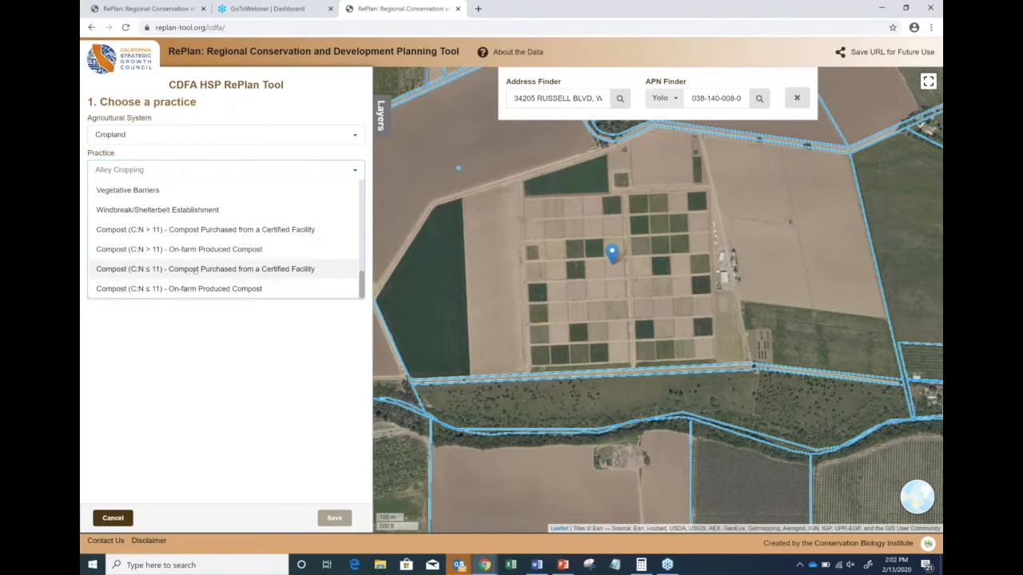
click(273, 272)
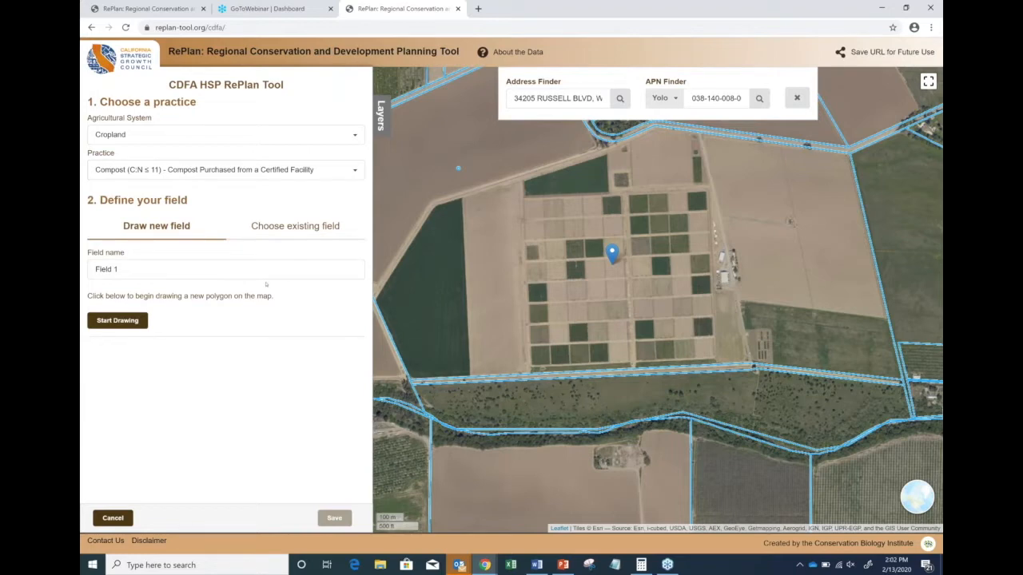
click(136, 271)
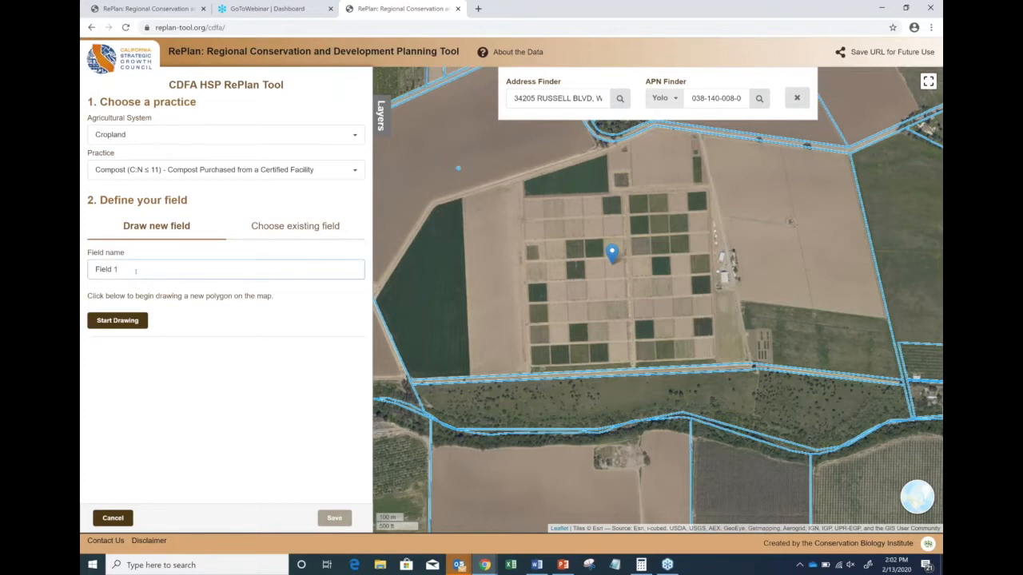
key(BackSpace)
text(Test)
key(BackSpace)
key(BackSpace)
key(BackSpace)
Step: Draw a four-cornered field of about 33 acres around the northern part of the western block of plots
click(124, 326)
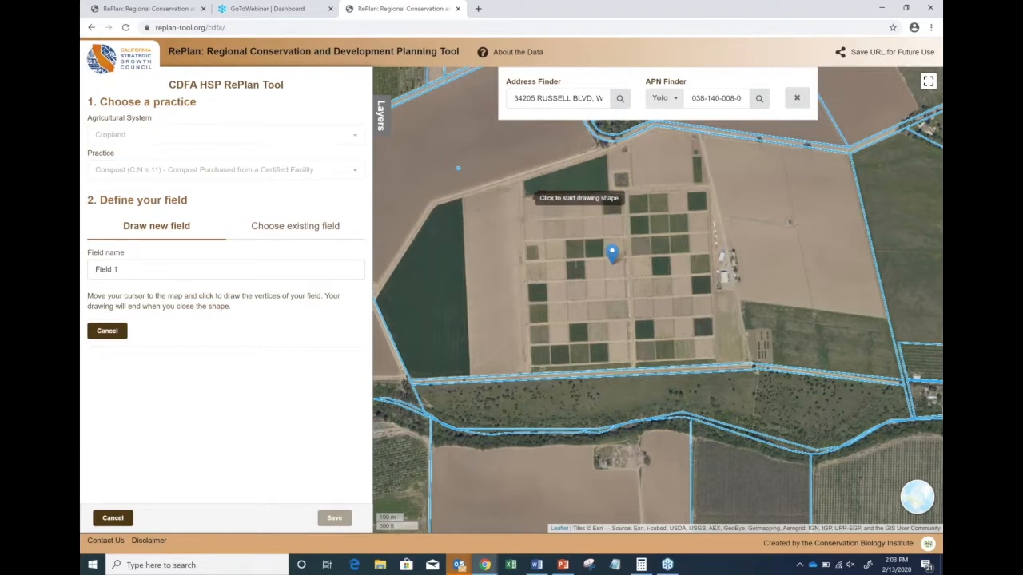
click(524, 198)
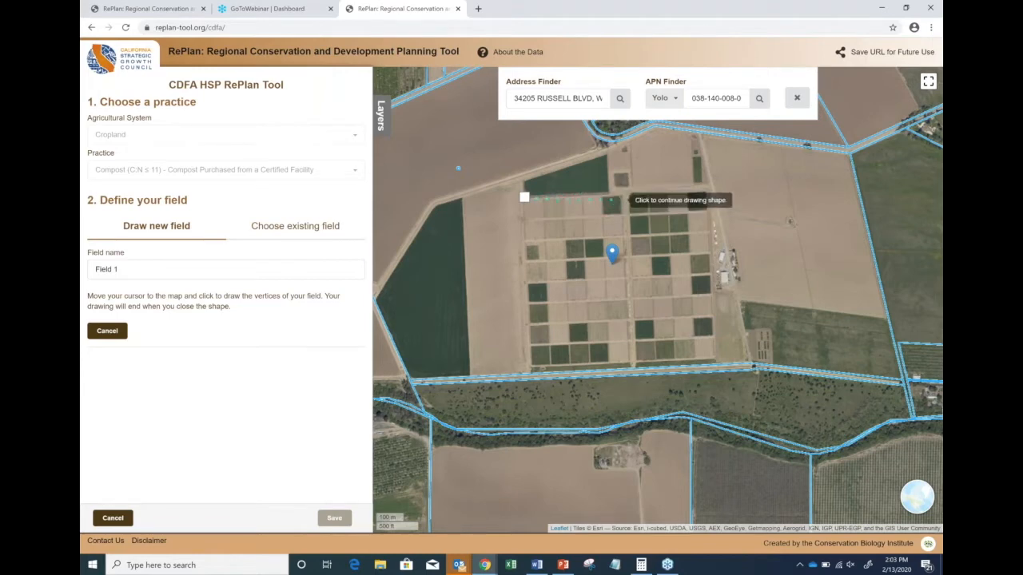
click(621, 195)
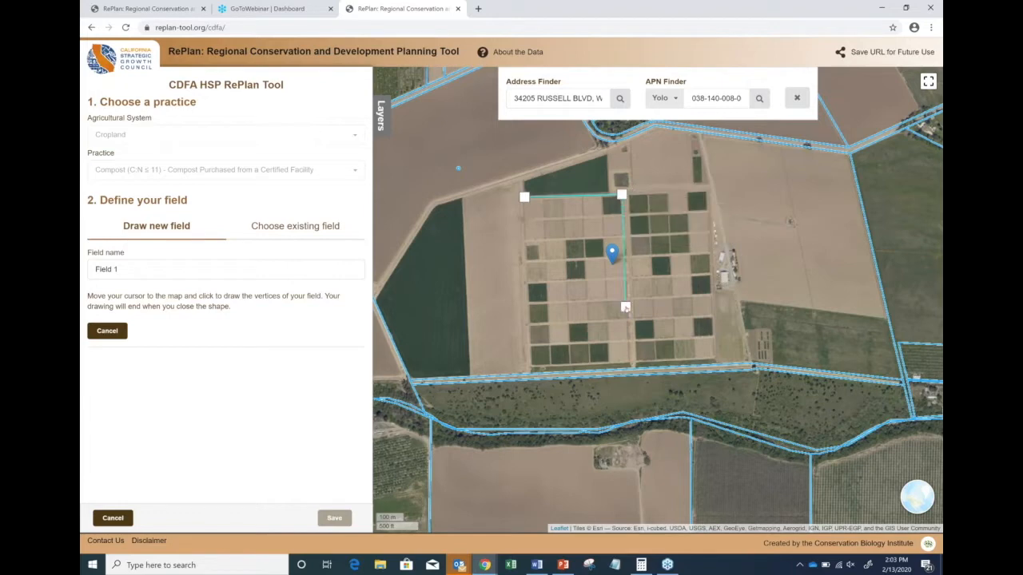
click(529, 309)
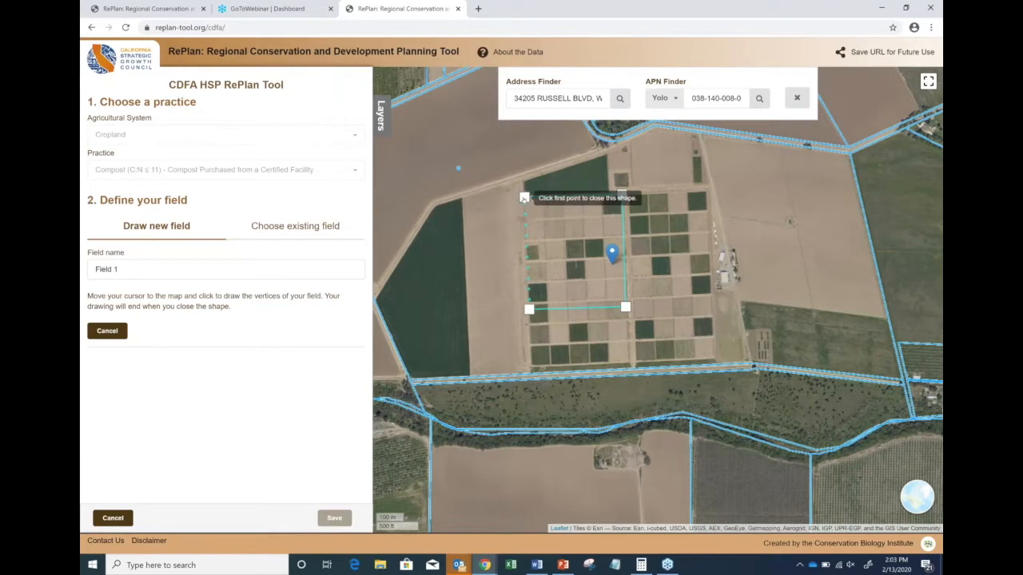
click(524, 197)
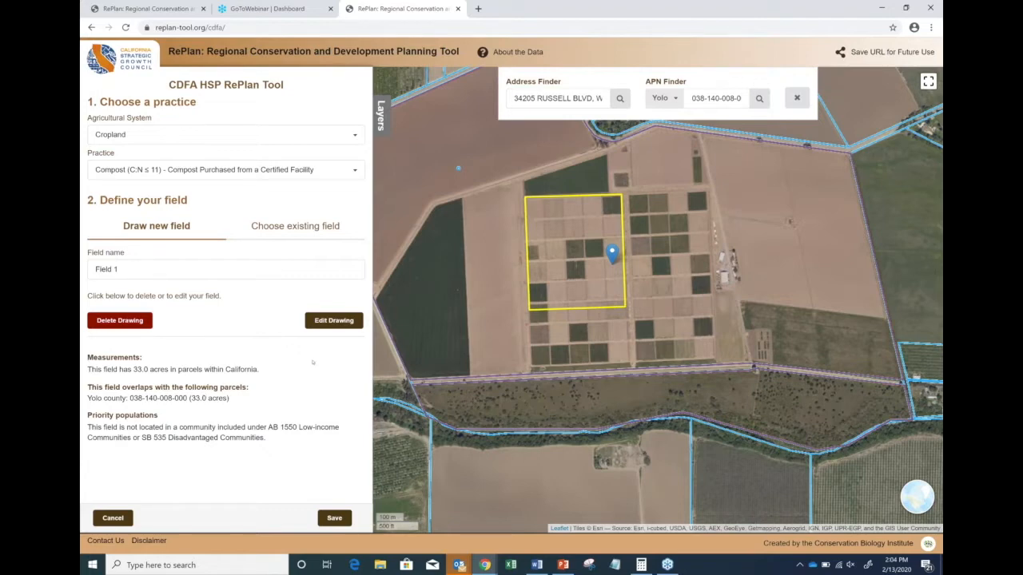
Step: Extend the field's two southern corners southward to cover about 42.8 acres and save the shape edit
click(346, 322)
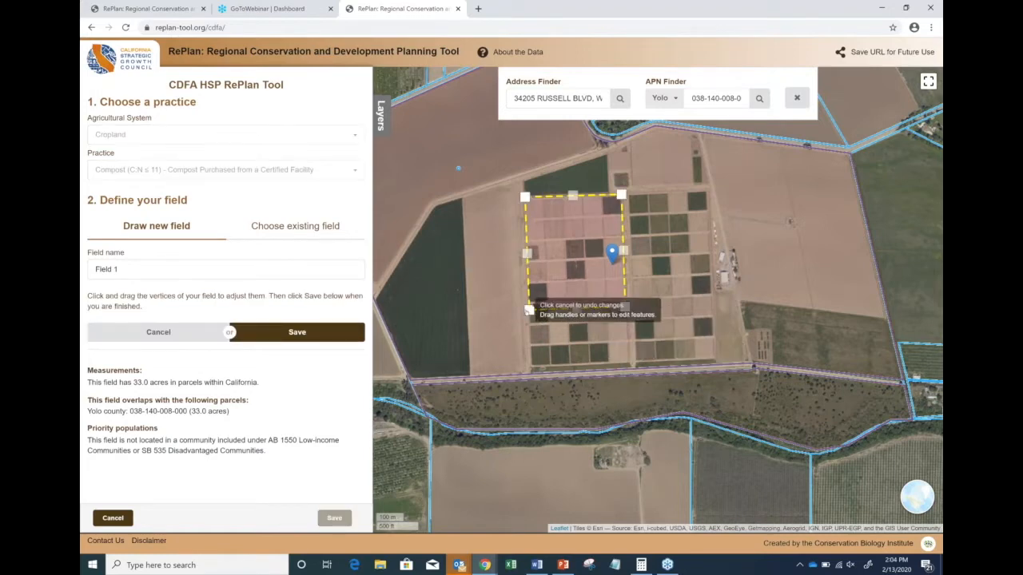
drag(529, 310, 532, 343)
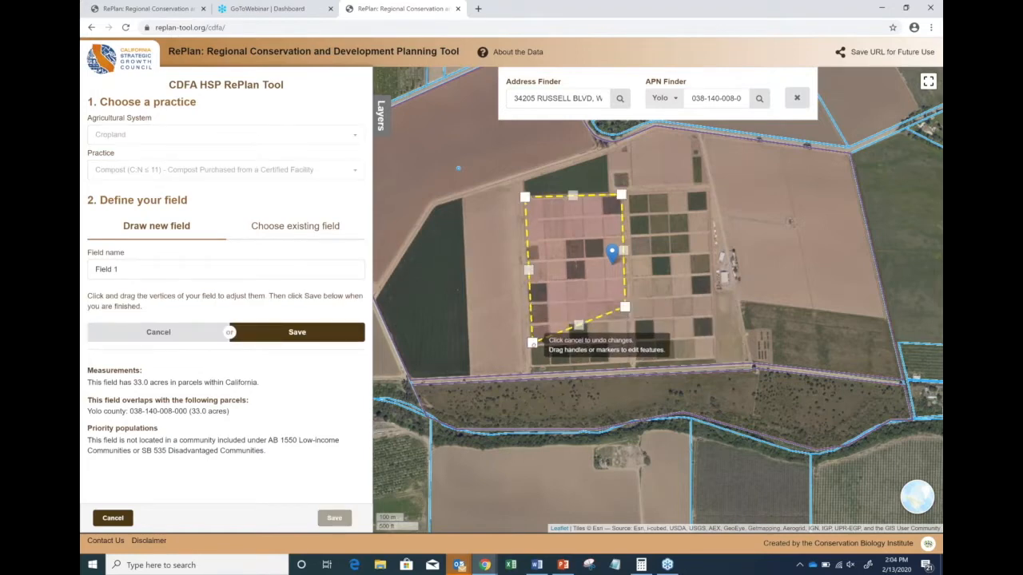
drag(625, 308, 628, 341)
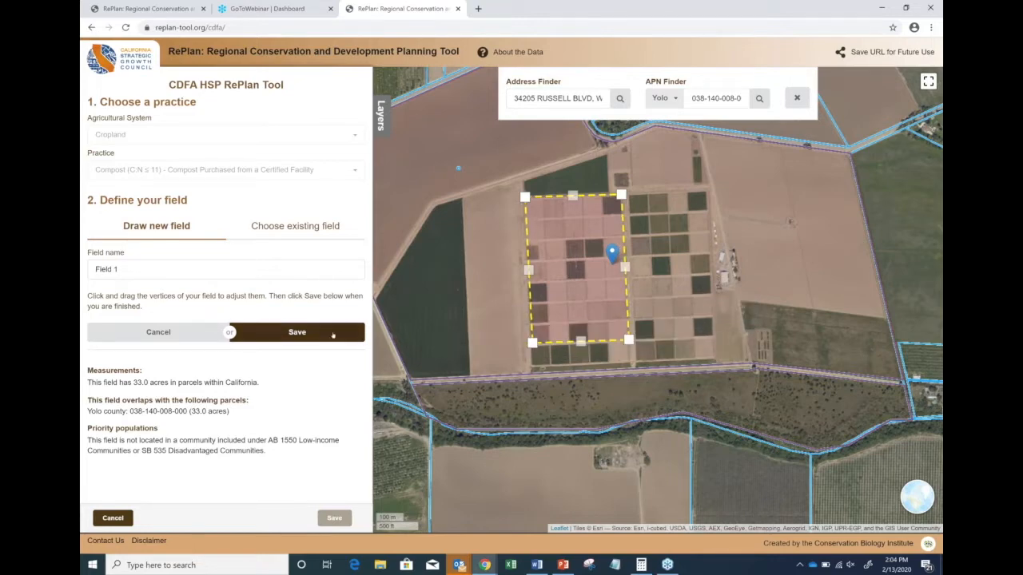
click(333, 334)
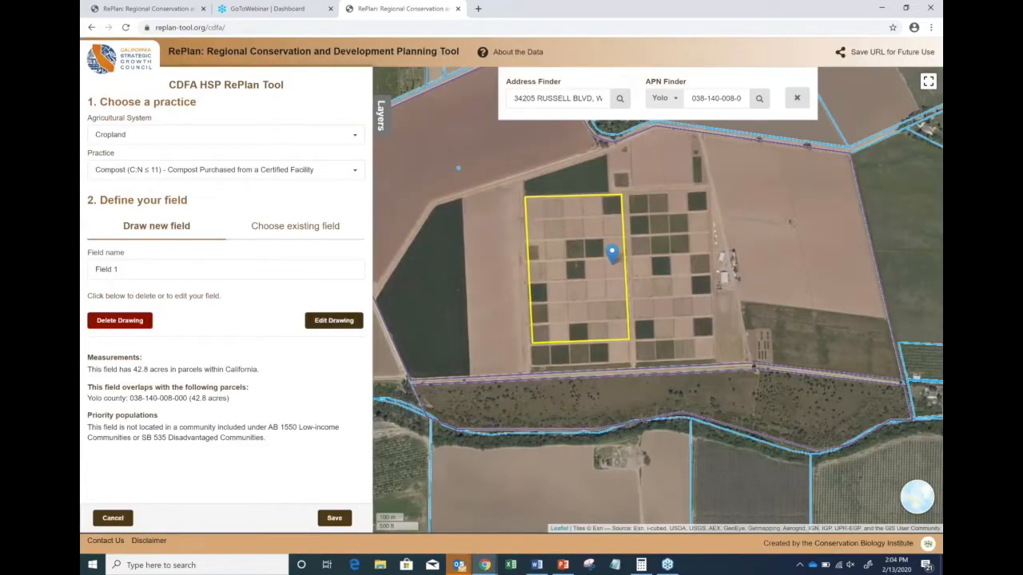
Step: Extend the field's southern corners past the last row of plots to cover about 49.5 acres, and save the compost practice
click(334, 320)
drag(533, 346, 532, 364)
drag(629, 341, 630, 362)
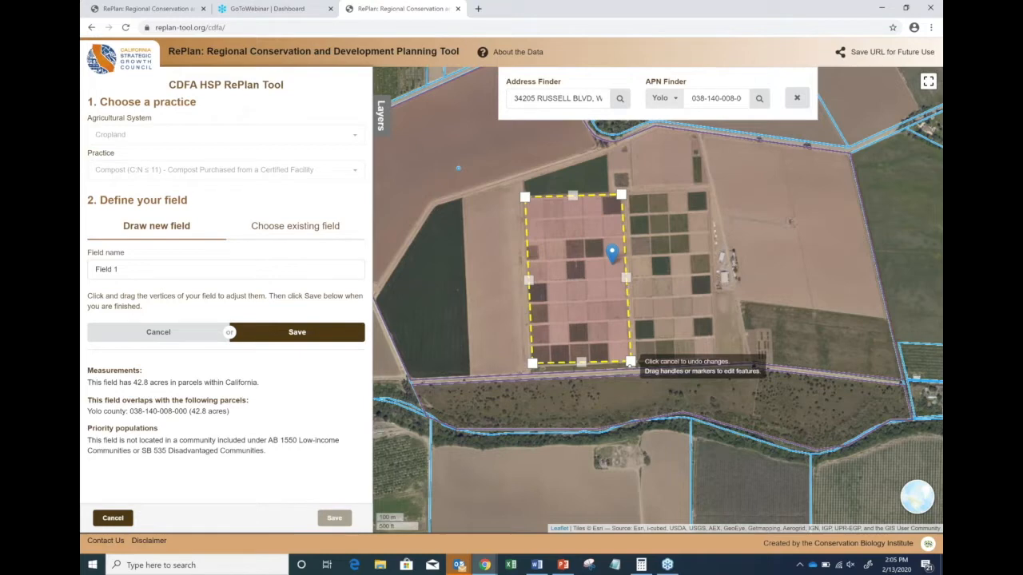
click(285, 335)
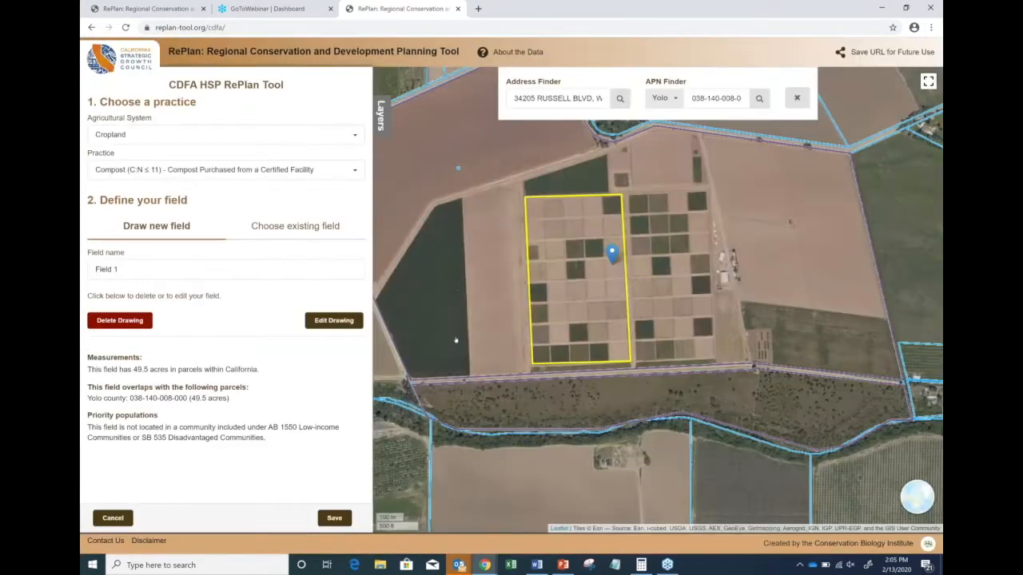
click(341, 518)
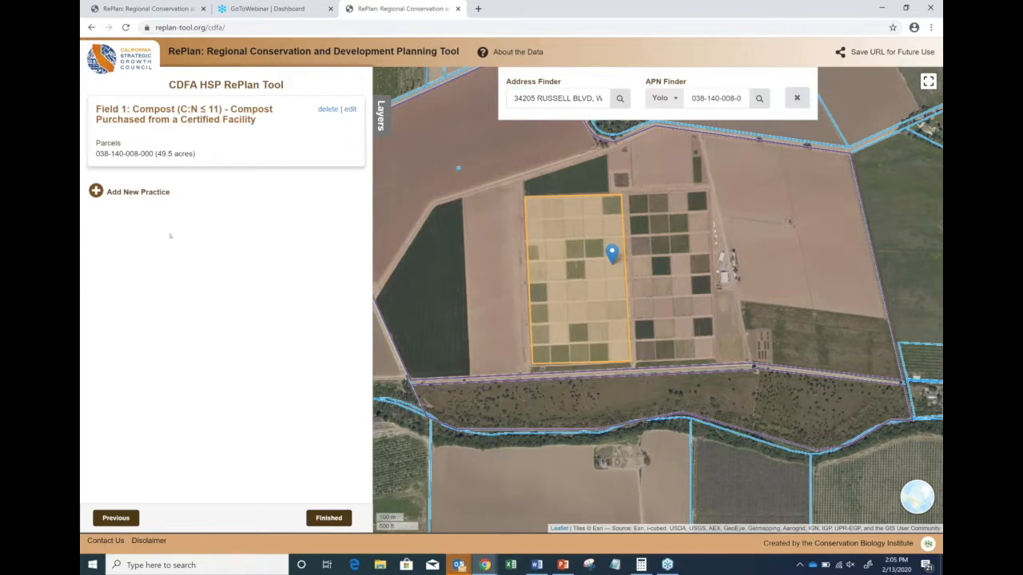
Step: Add a new practice with the Cropland agricultural system and the Field Border practice
click(143, 193)
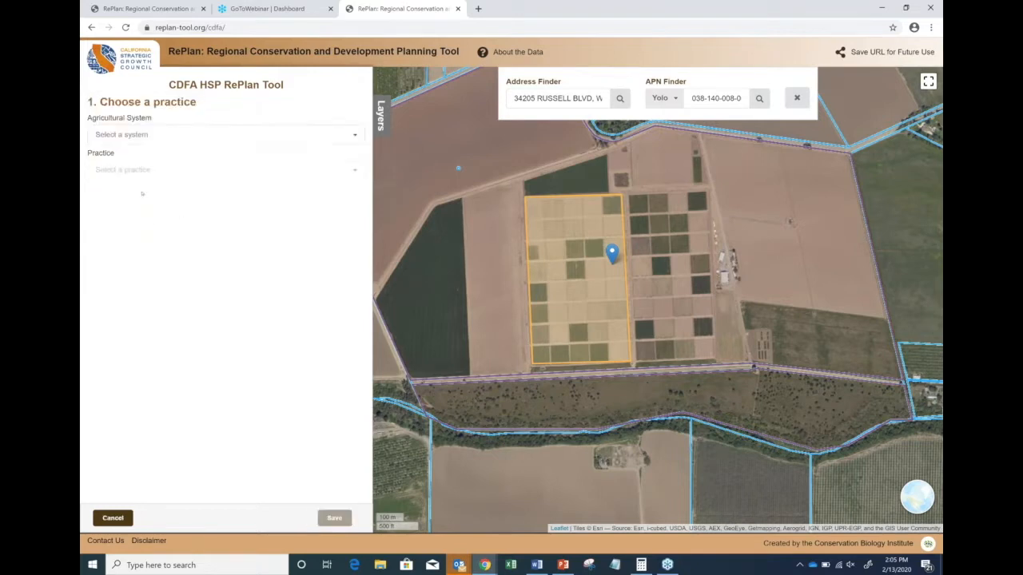
click(347, 141)
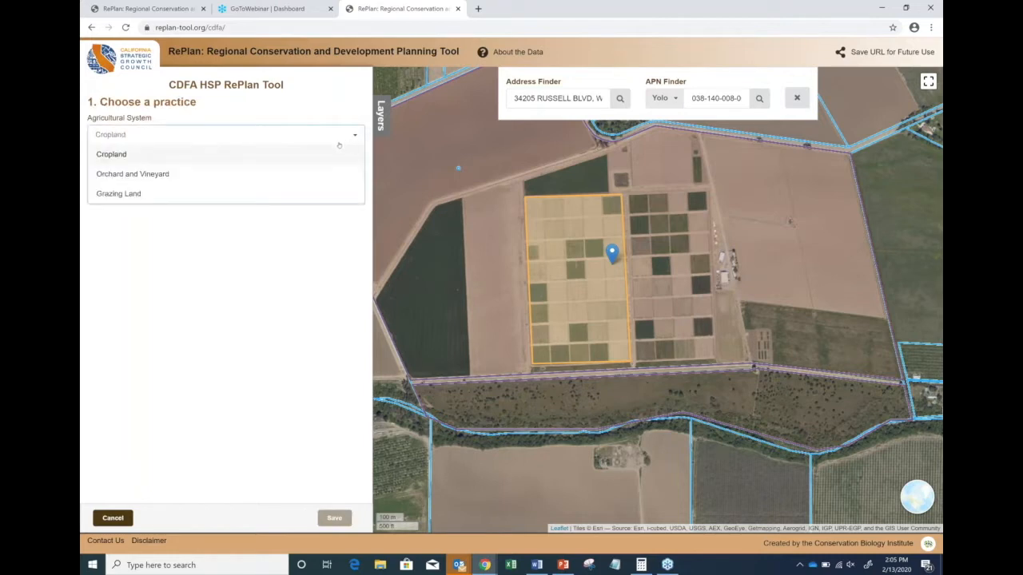
click(119, 156)
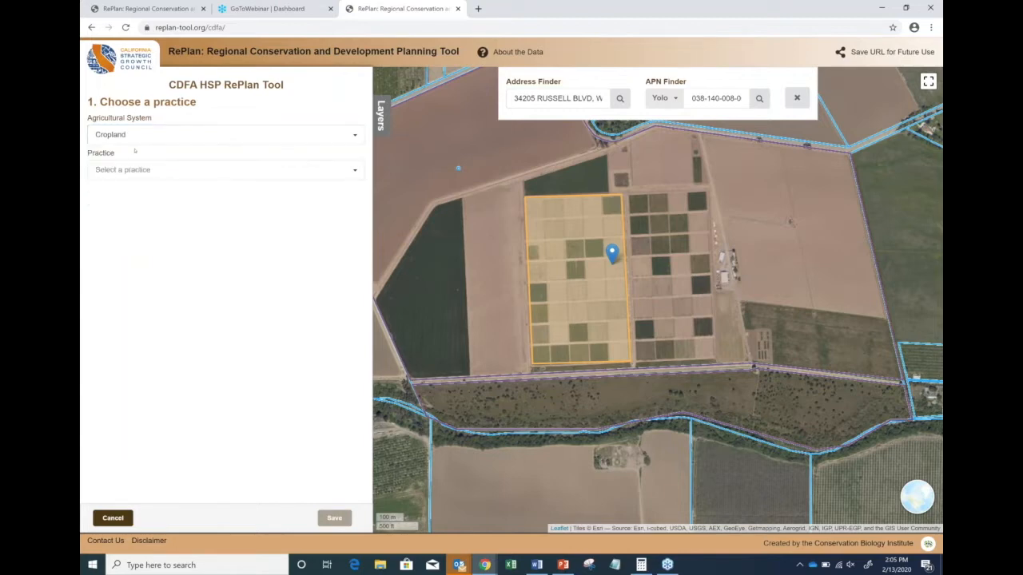
click(186, 176)
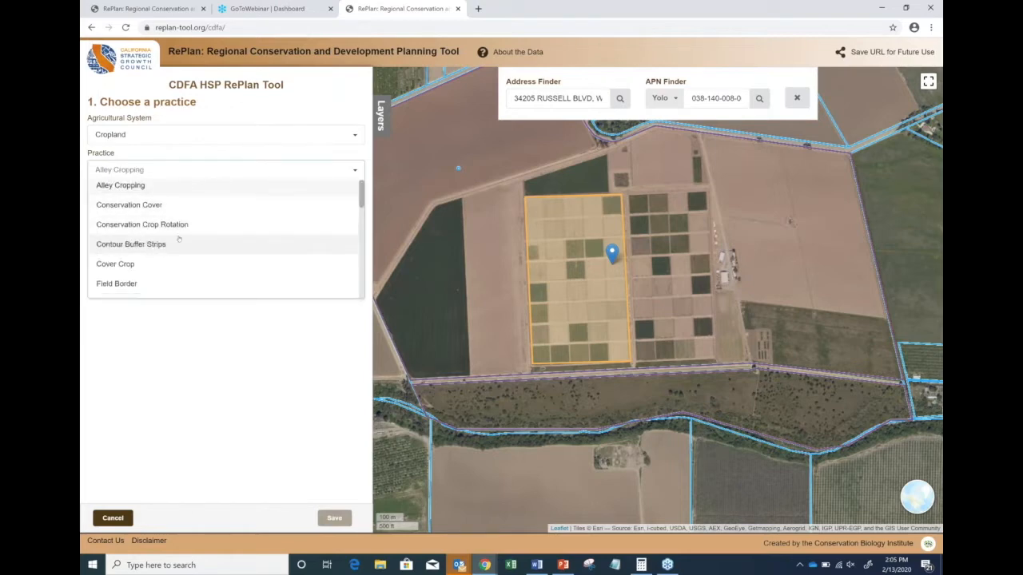
scroll(160, 237, down, 3)
scroll(123, 238, up, 1)
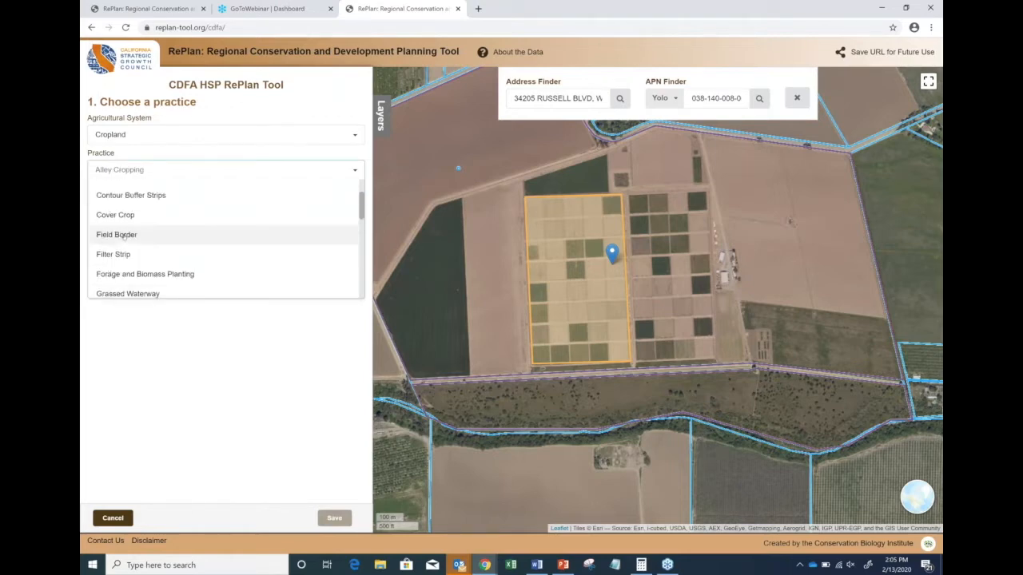
click(122, 237)
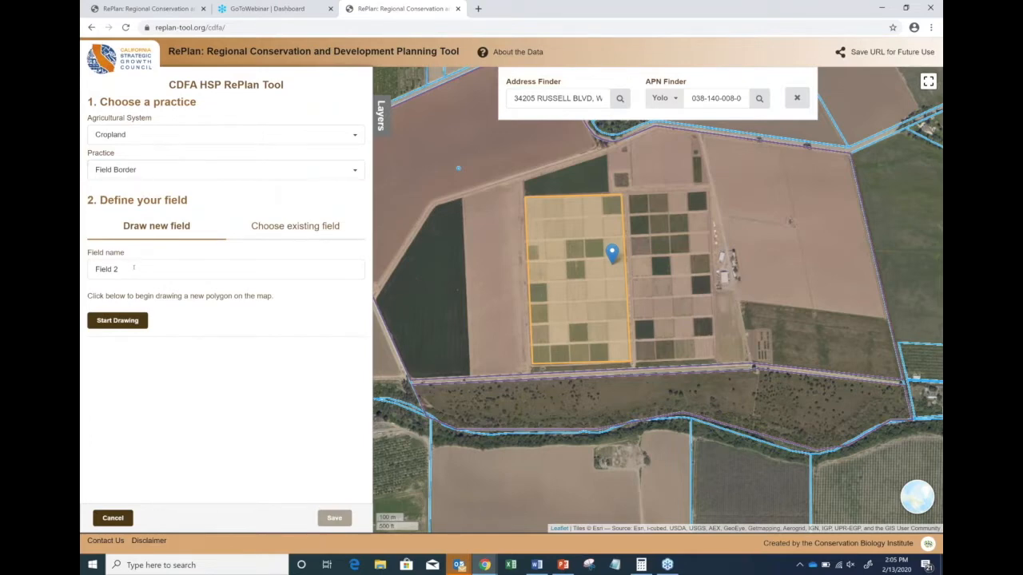
Step: Draw a narrow north-south field of about 5.69 acres along the western edge of the eastern block of plots
click(120, 322)
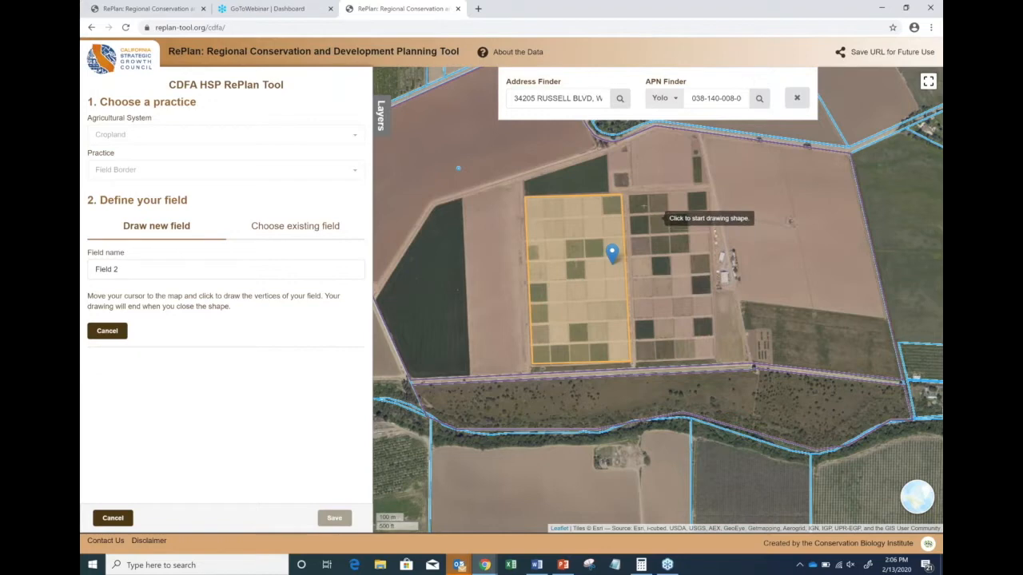
click(630, 195)
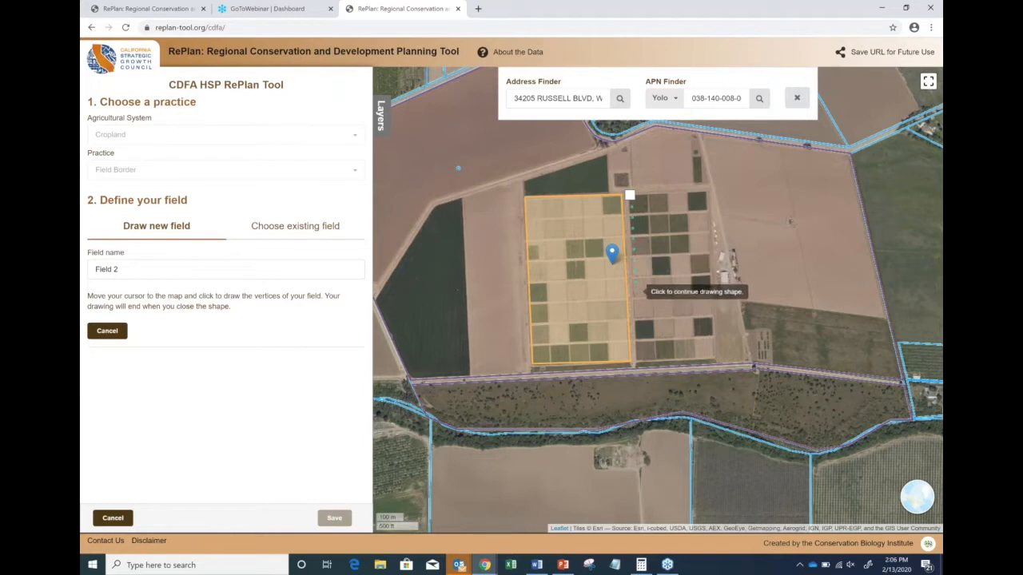
click(635, 297)
click(653, 298)
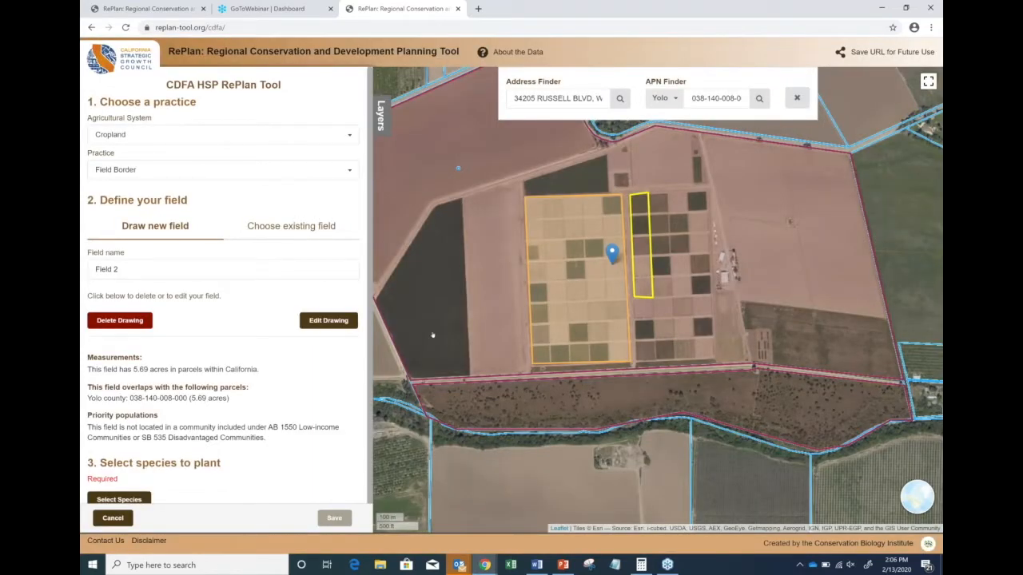
Step: Adjust the northern corners of the Field Border strip to reduce it to about 5.17 acres, saving the shape edits
click(329, 323)
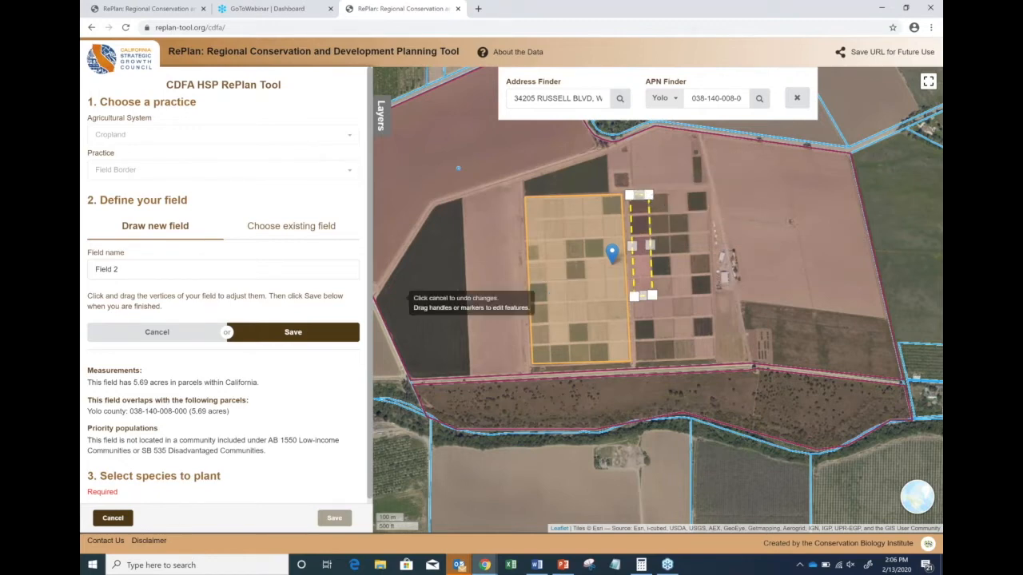
click(295, 334)
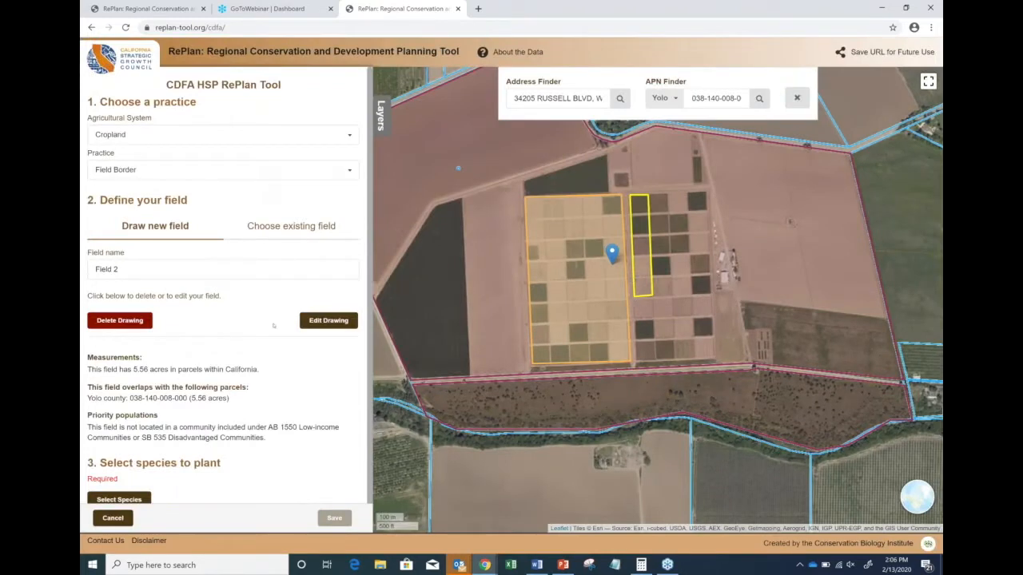
click(323, 320)
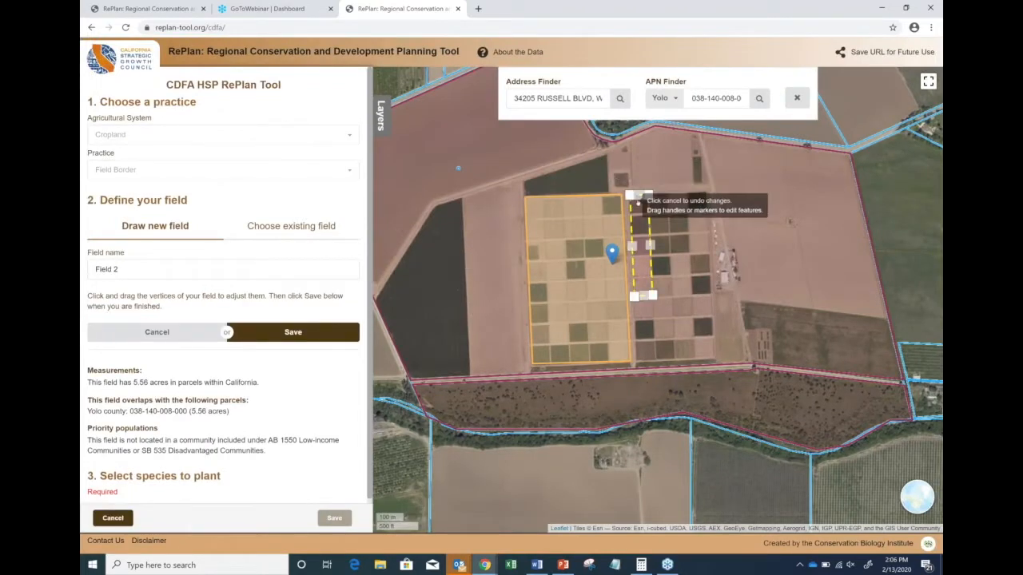
drag(630, 198, 649, 198)
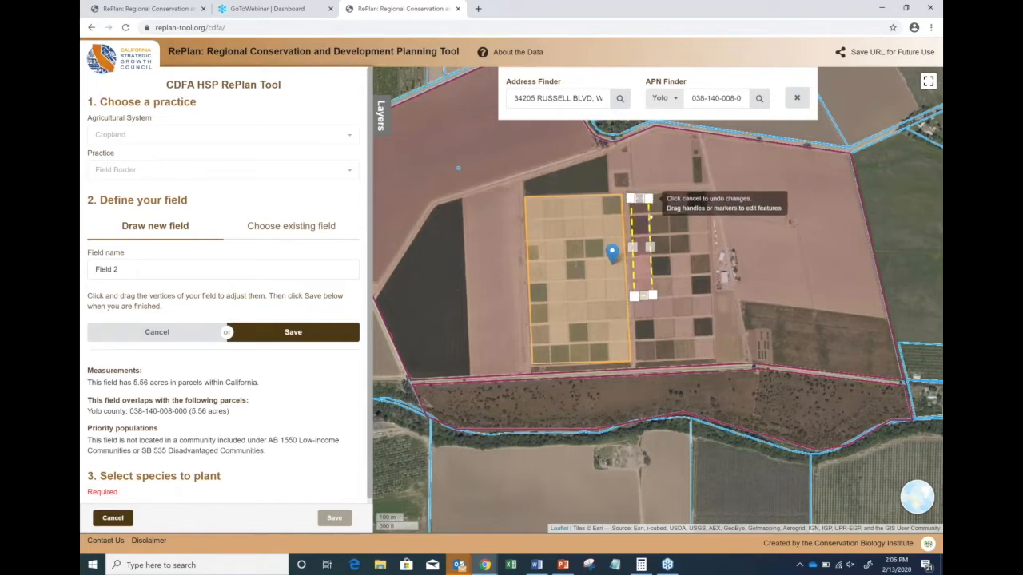
click(294, 332)
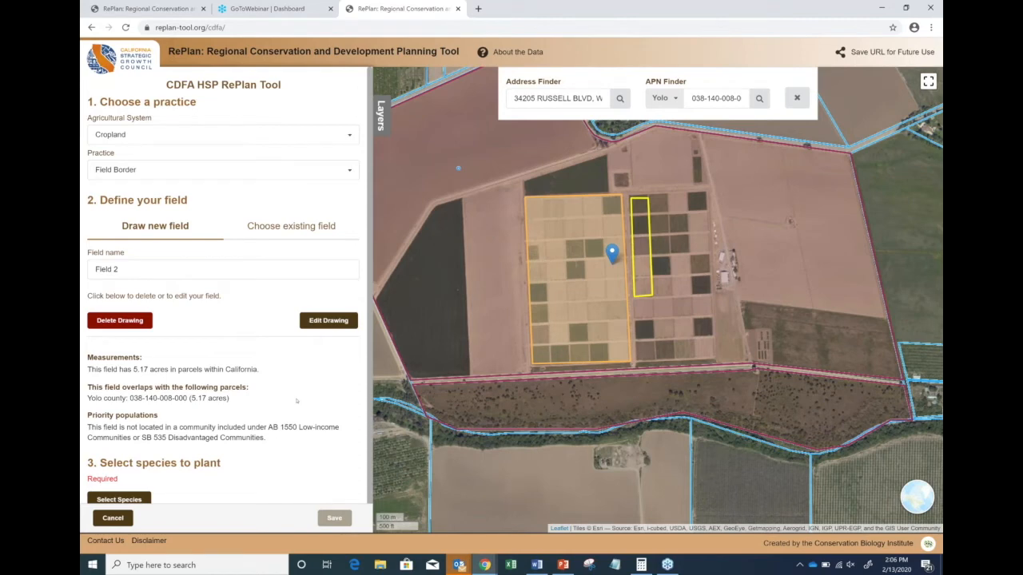
Step: Open the species selection for the Field Border practice and enter buckwheat as a write-in species
scroll(298, 393, down, 1)
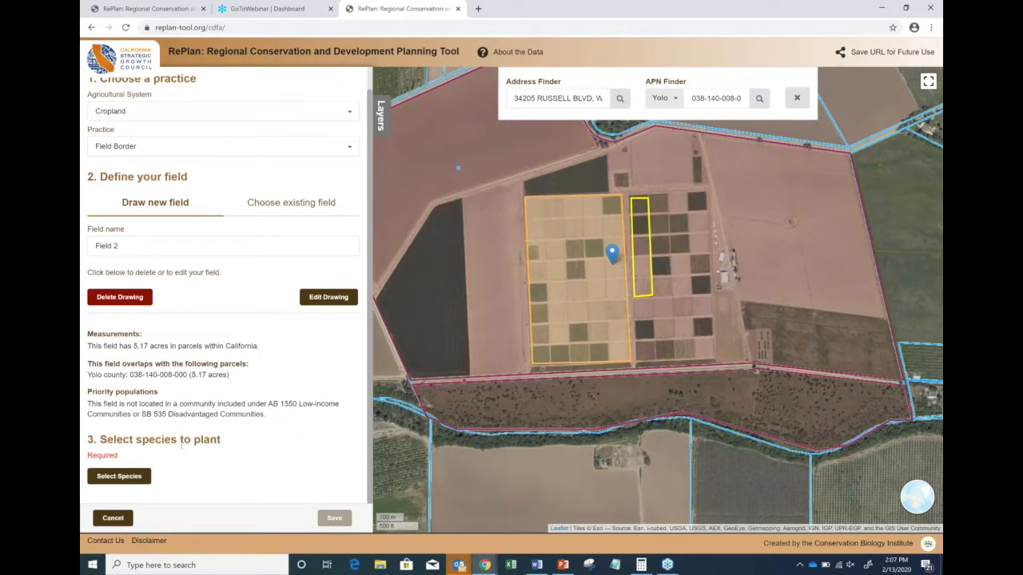
click(120, 475)
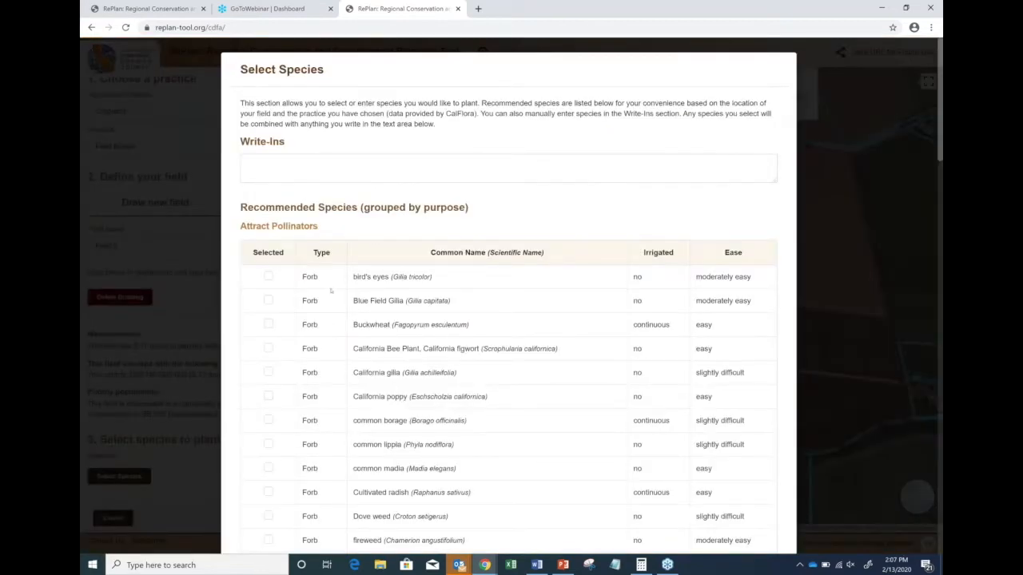
click(285, 167)
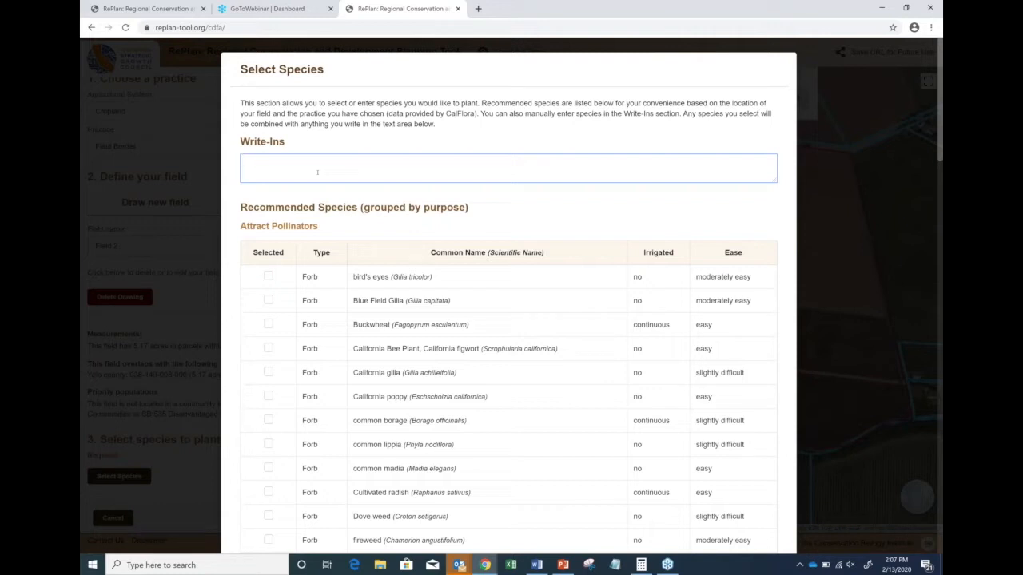
text(buckwheat)
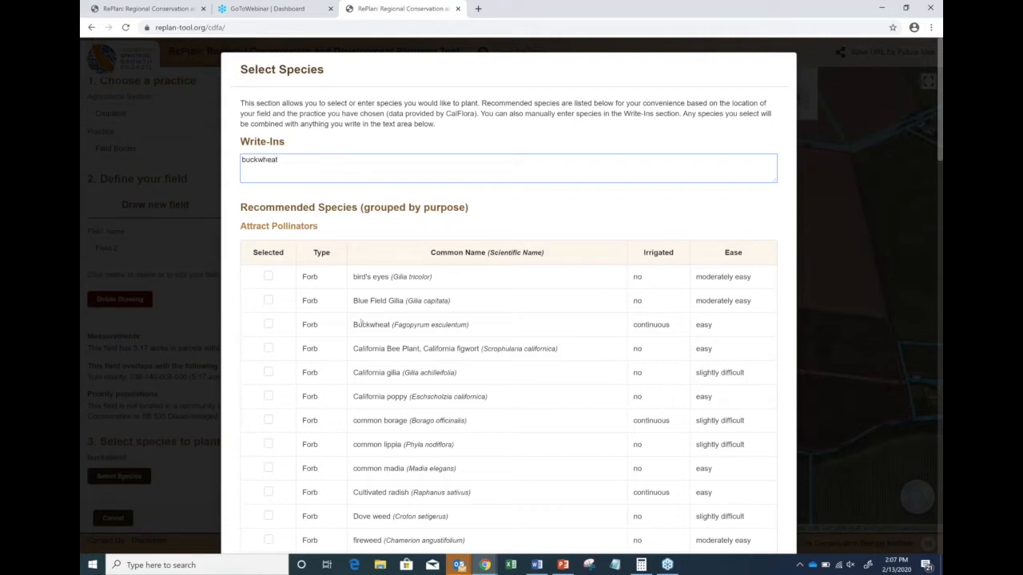
Step: Select California poppy (Eschscholzia californica) from the recommended species that attract pollinators
scroll(361, 321, down, 1)
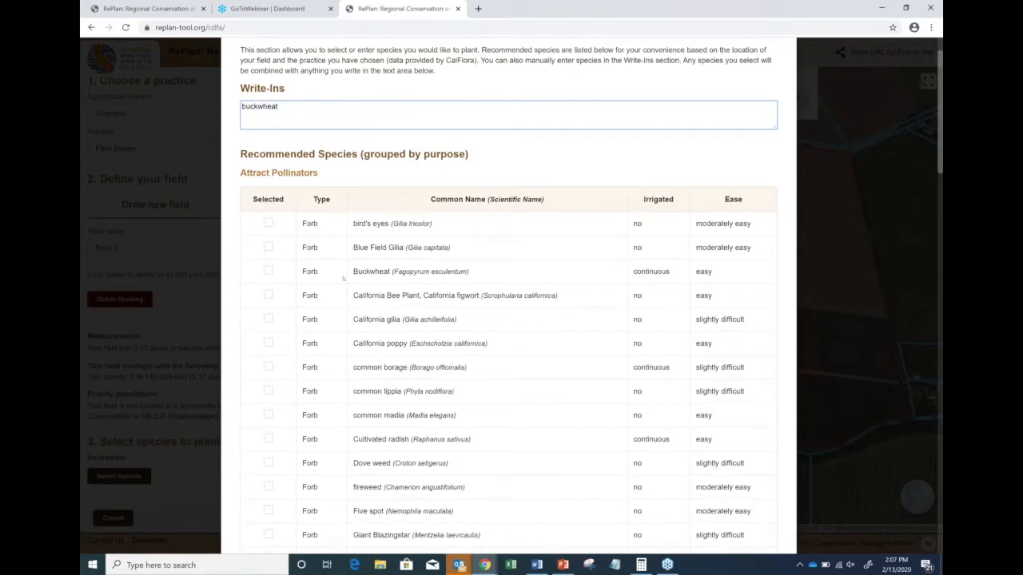
scroll(343, 277, down, 1)
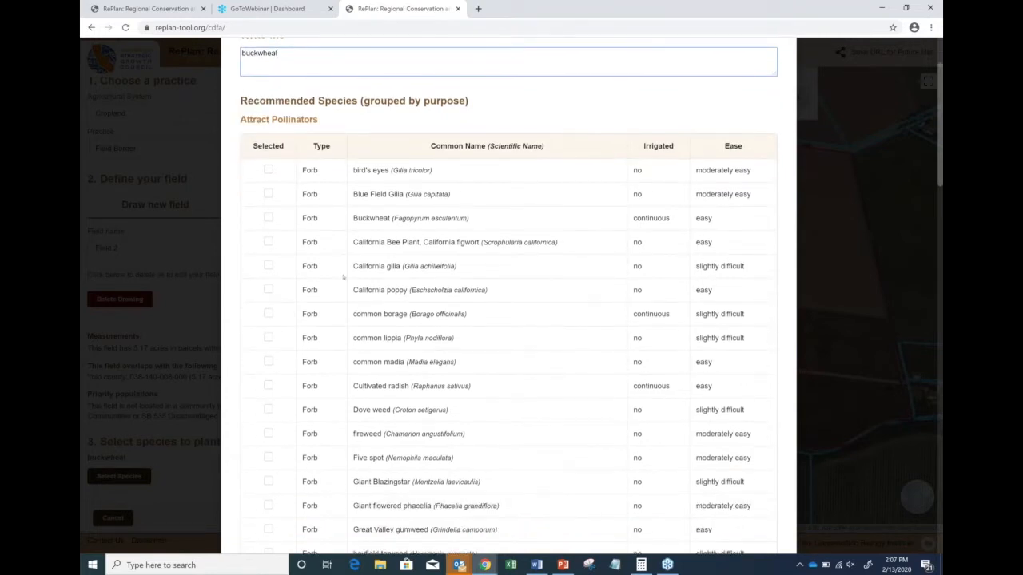
scroll(343, 277, down, 1)
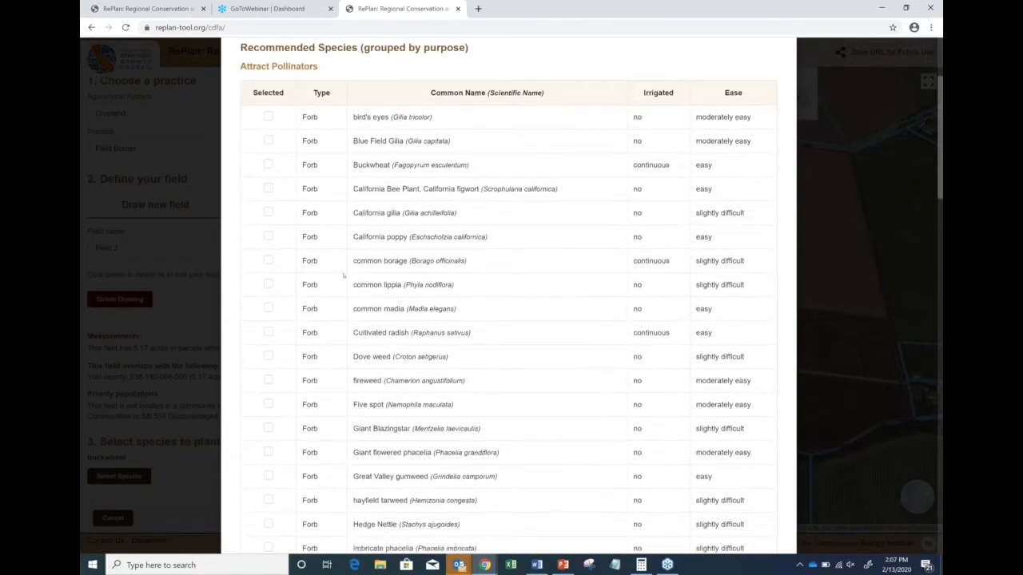
scroll(344, 275, up, 1)
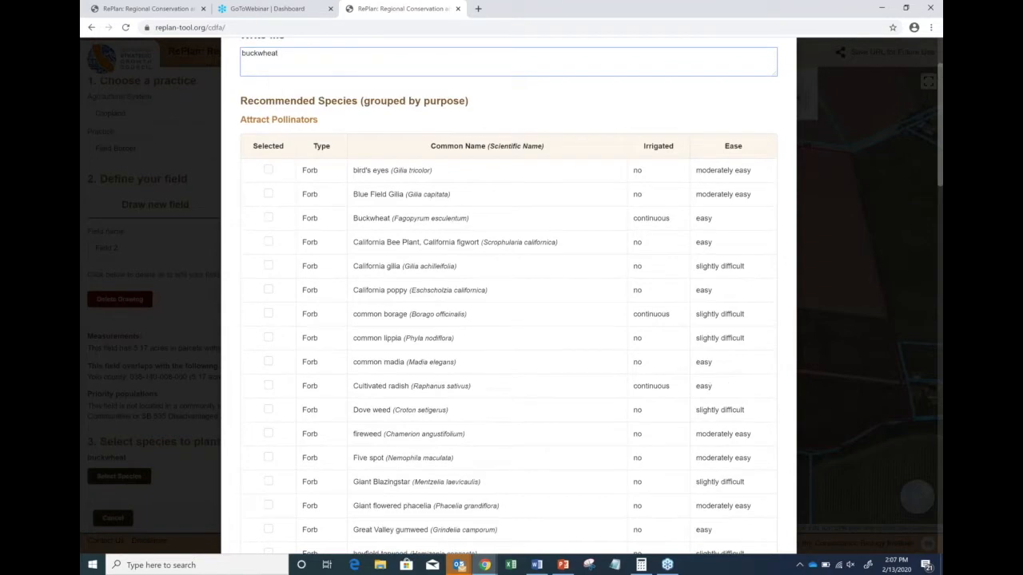
click(268, 291)
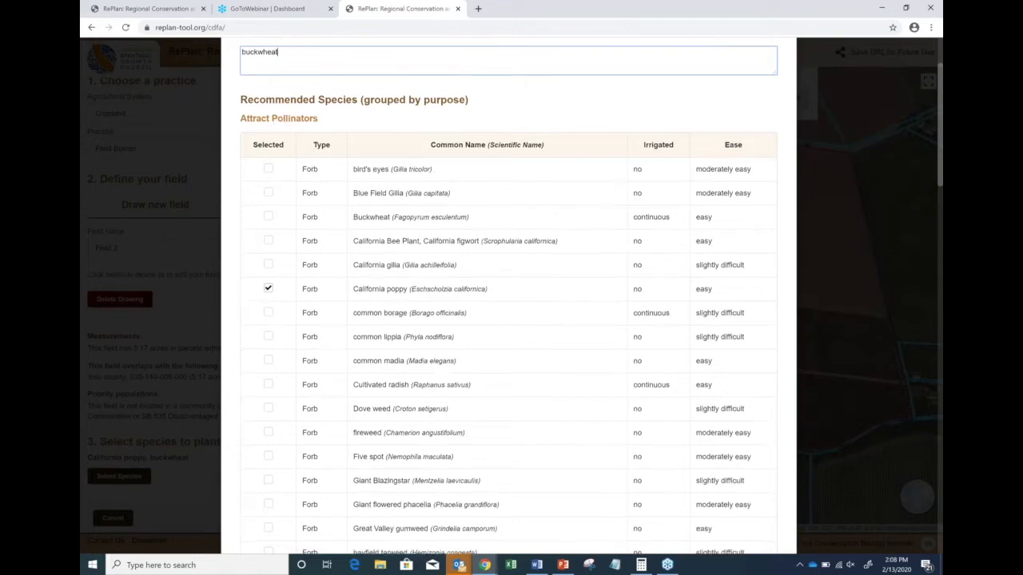
Step: Review the remaining recommended species for the Field Border, including grasses, legumes, shrubs and the Other group
scroll(508, 296, down, 1)
scroll(365, 208, down, 5)
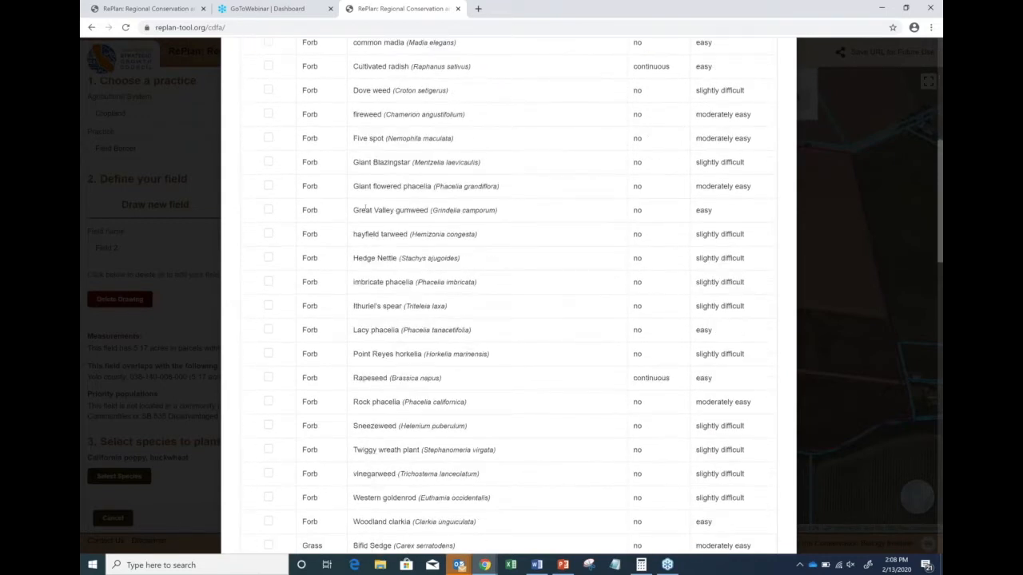
scroll(365, 208, down, 3)
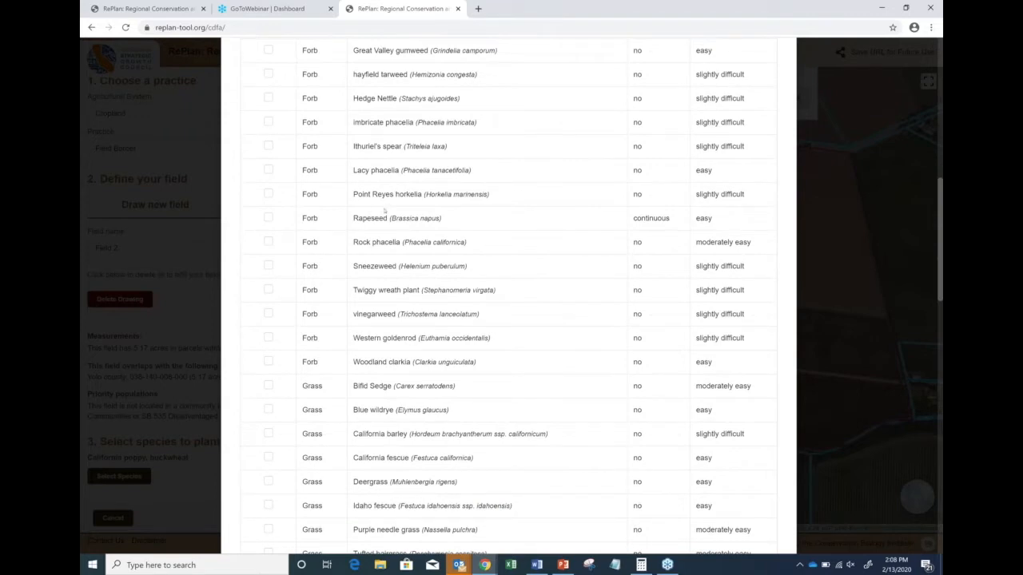
scroll(384, 211, down, 1)
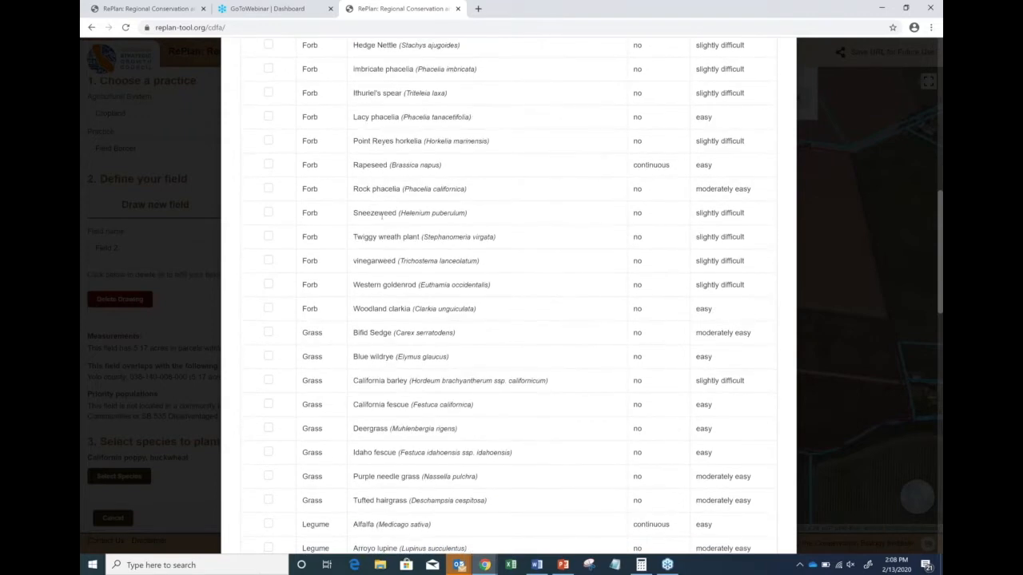
scroll(380, 215, down, 2)
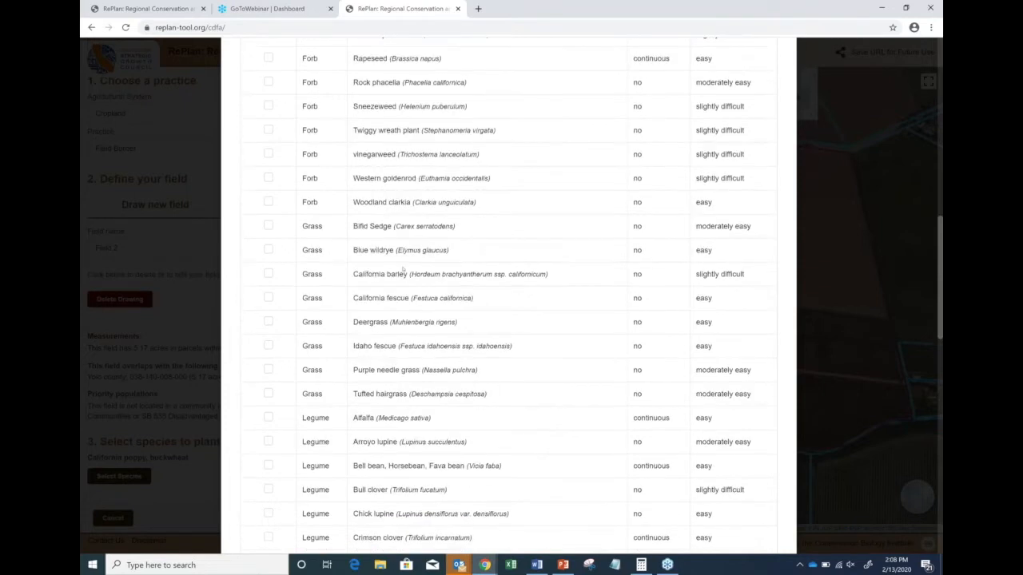
scroll(400, 262, down, 5)
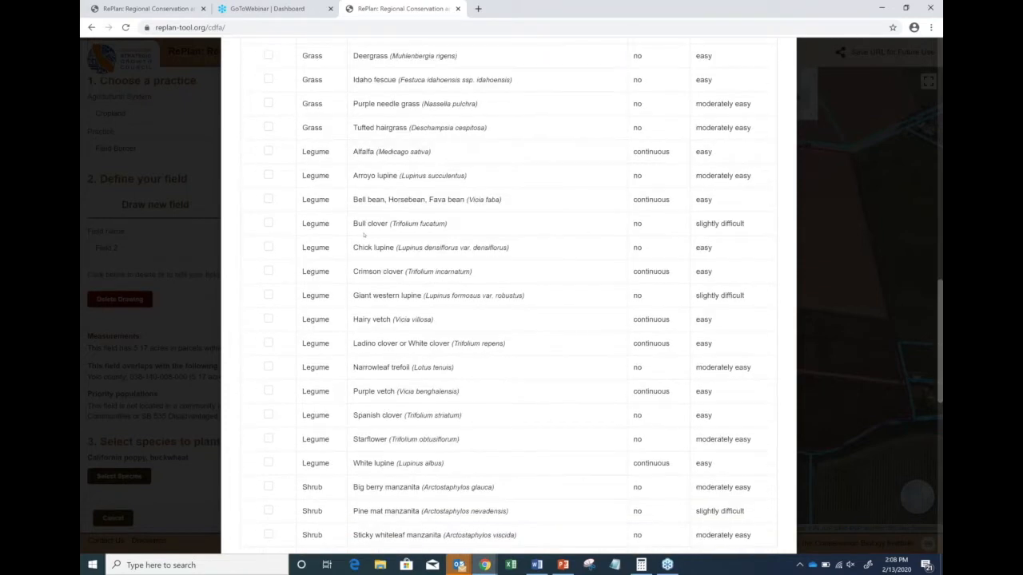
scroll(374, 240, down, 7)
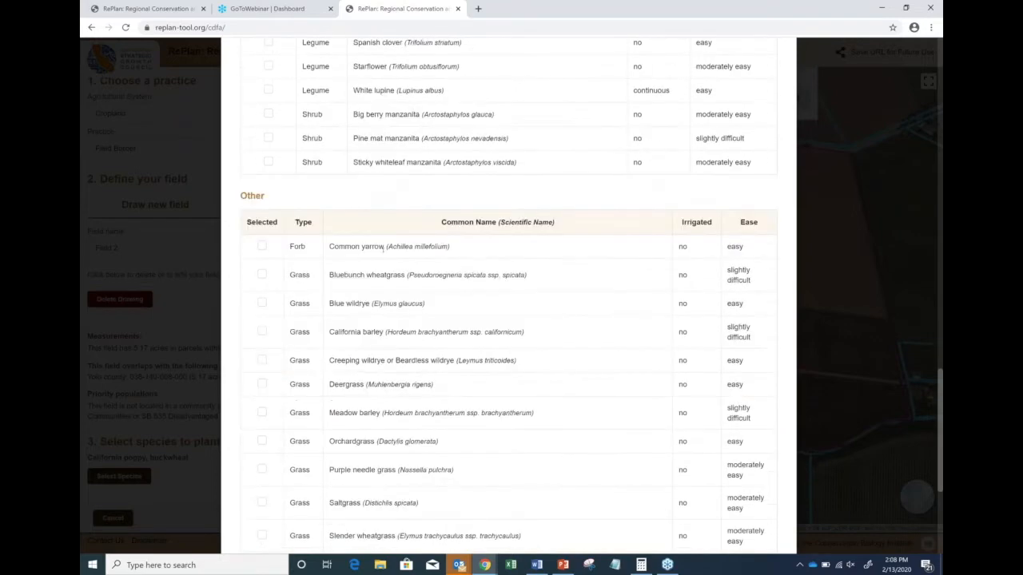
scroll(385, 248, down, 5)
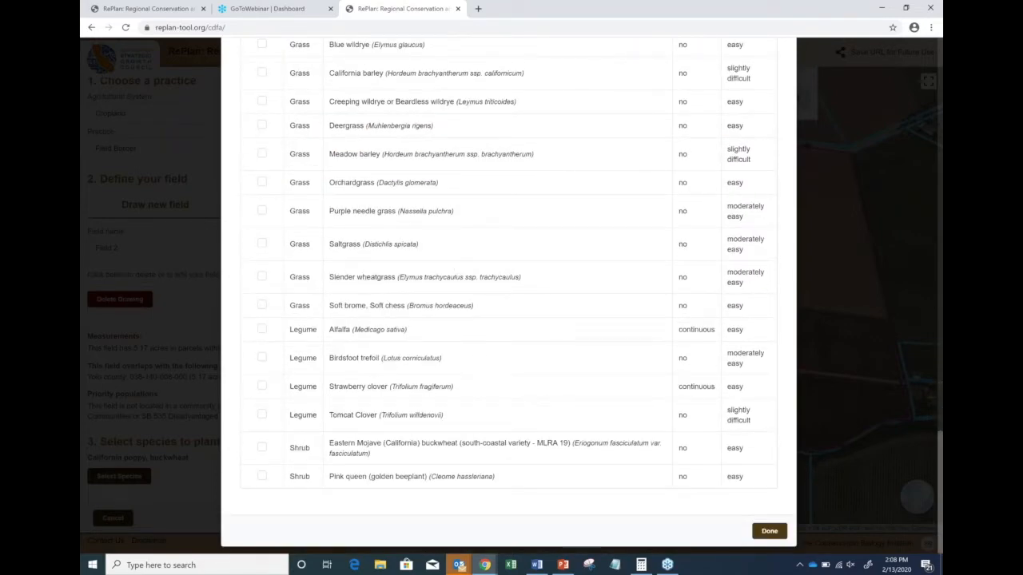
Step: Confirm the species selection and save the Field Border practice for Field 2
click(769, 532)
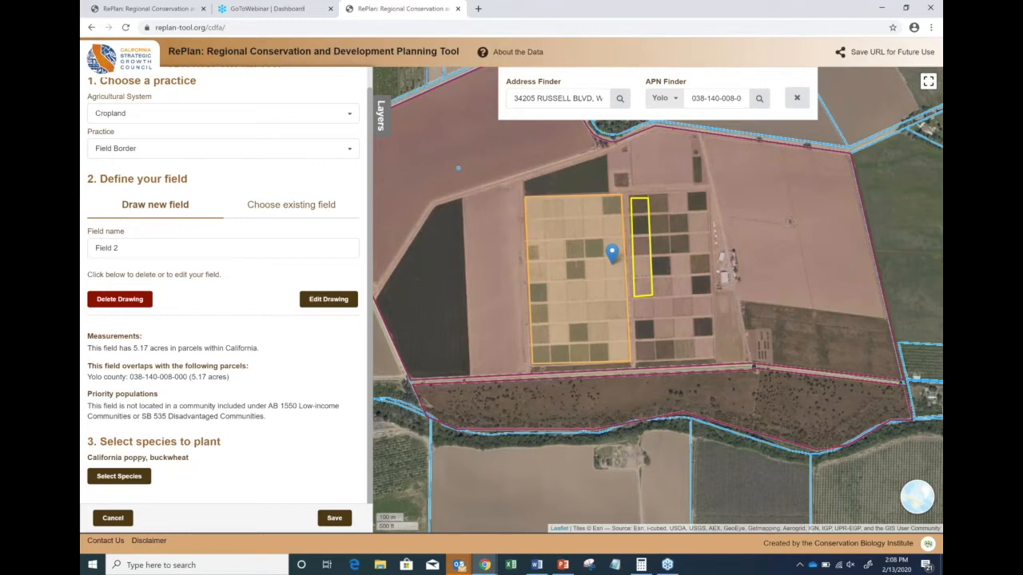
scroll(211, 407, up, 1)
scroll(212, 407, down, 1)
click(334, 518)
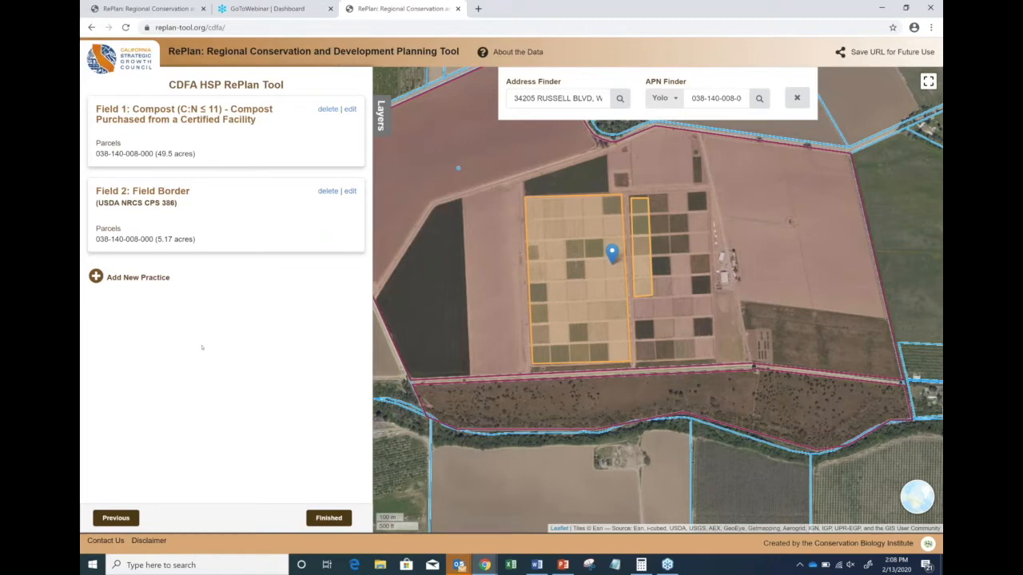
Step: Add a new practice with Cropland as the agricultural system and Windbreak/Shelterbelt Establishment as the practice
click(140, 279)
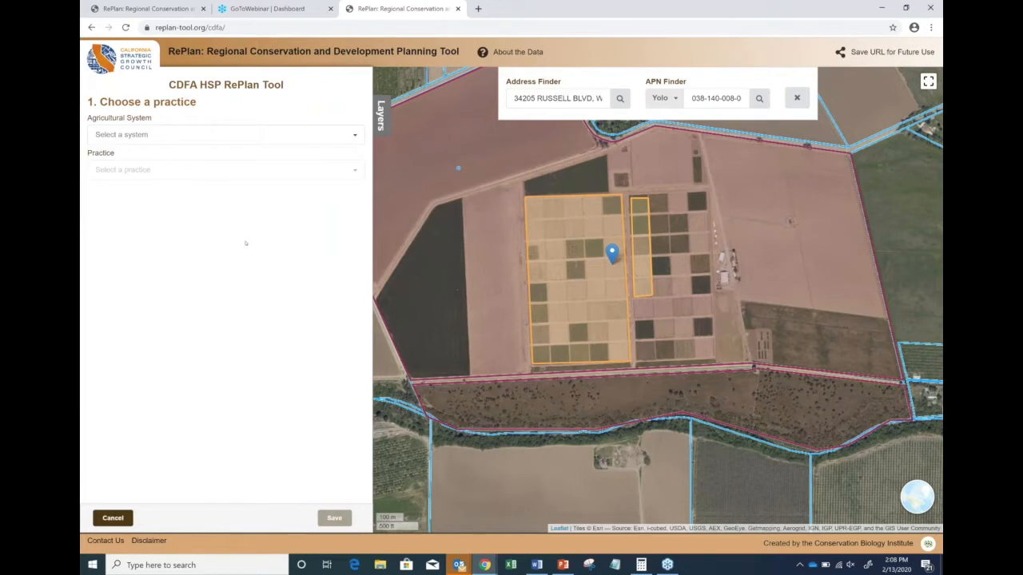
click(160, 138)
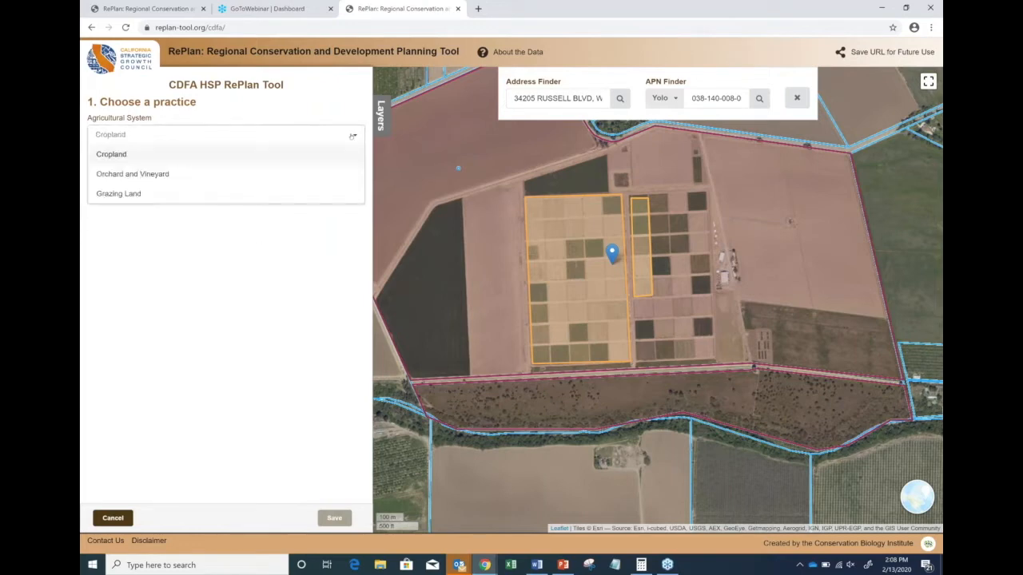
click(126, 157)
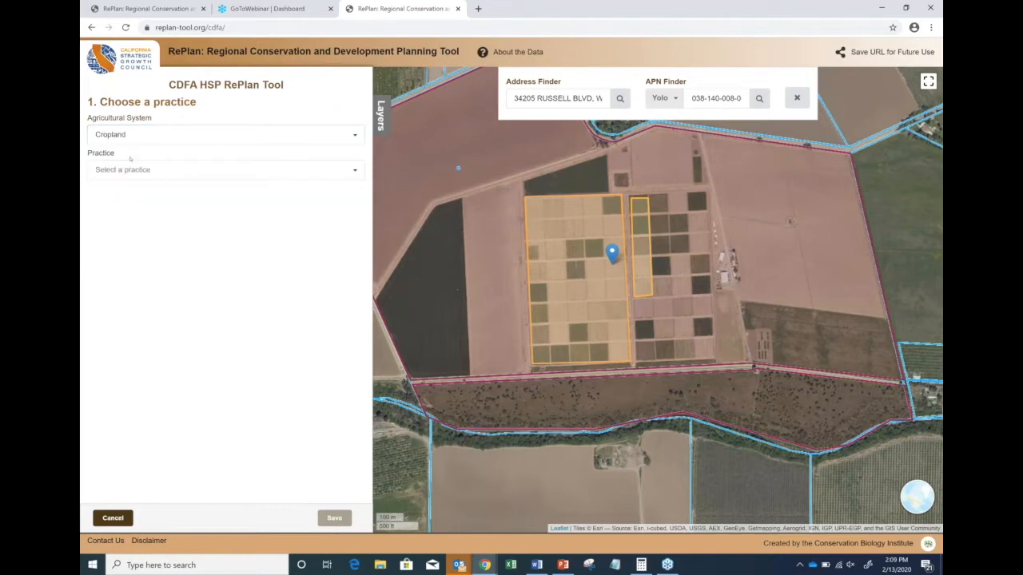
click(350, 176)
scroll(201, 264, down, 6)
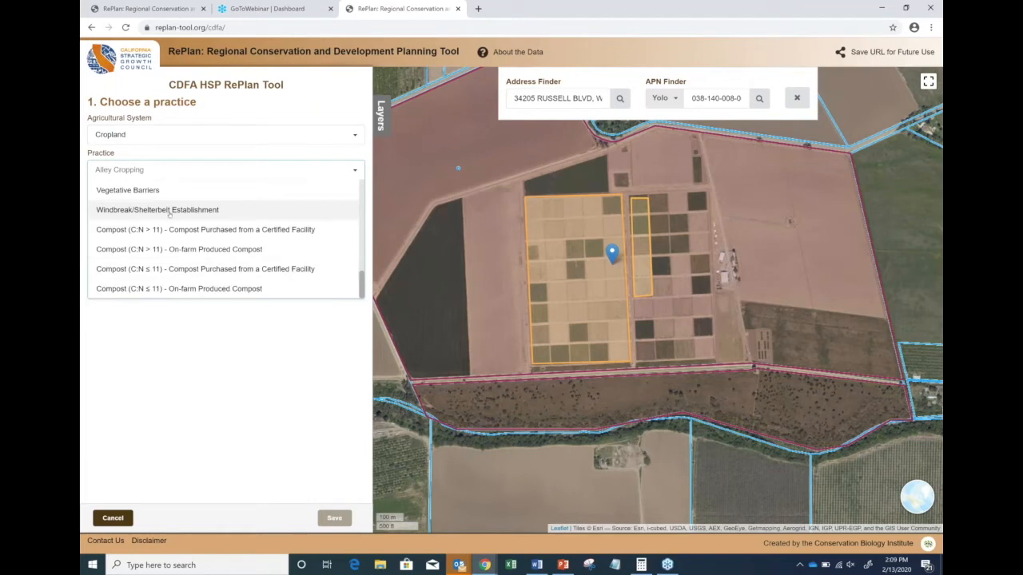
click(171, 210)
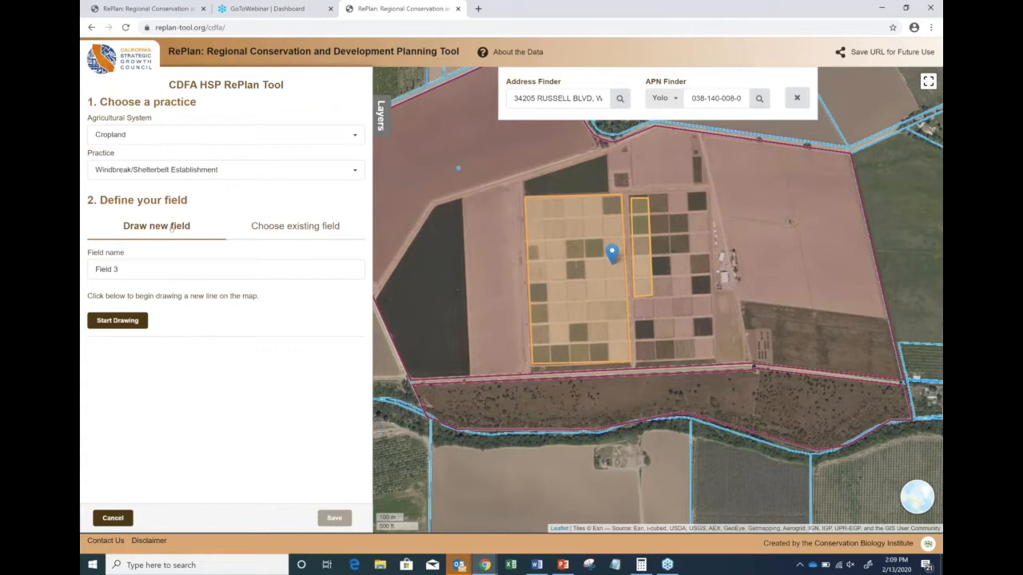
Step: Draw a north-south windbreak line about 1,943 feet long between the western and eastern blocks of plots
click(118, 320)
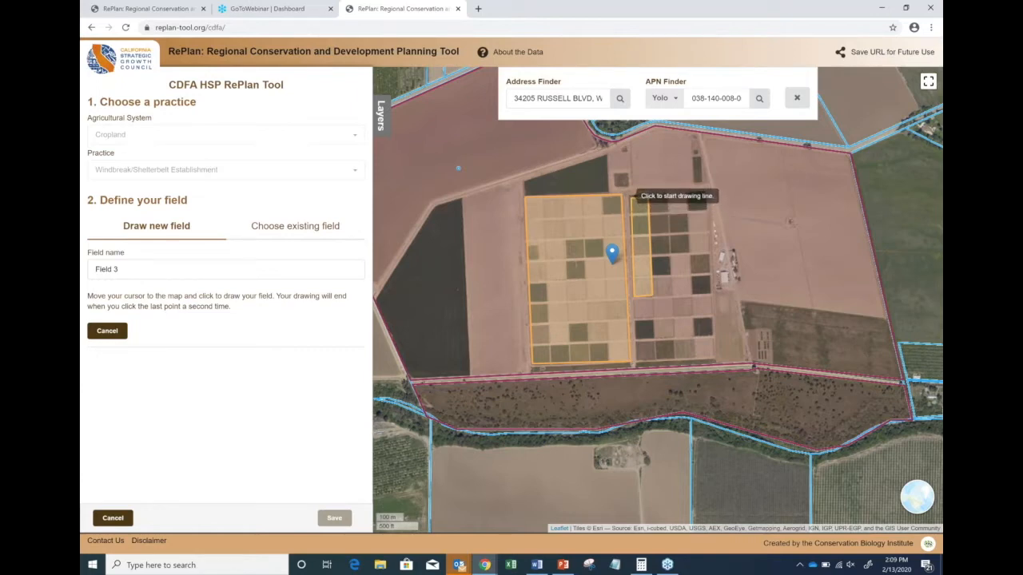
click(625, 192)
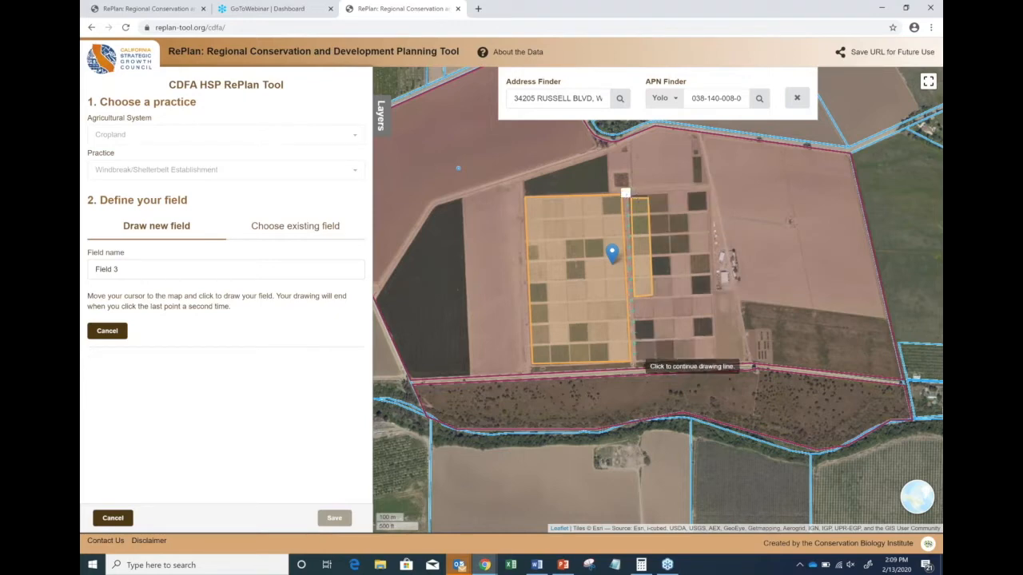
click(633, 361)
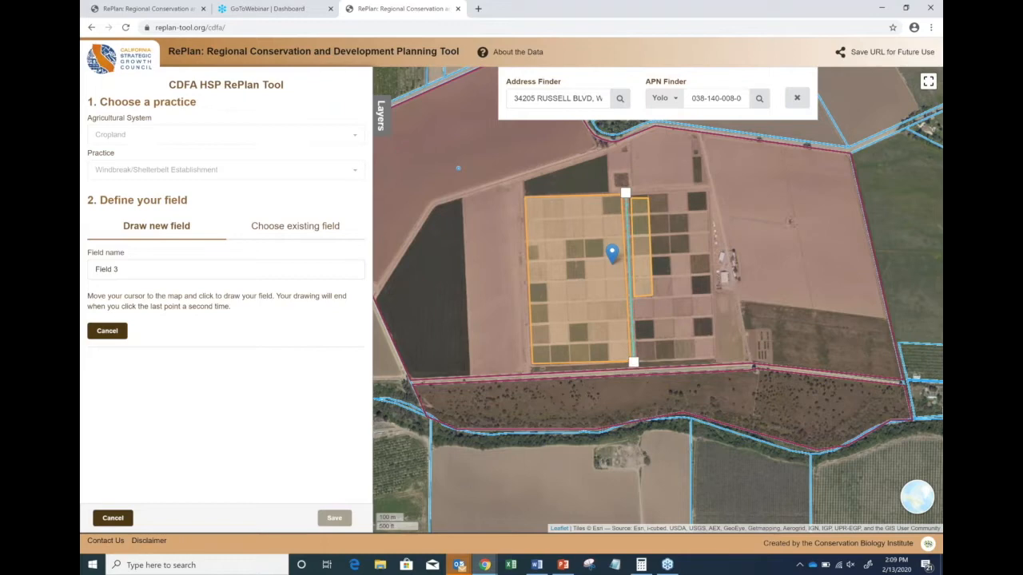
click(633, 363)
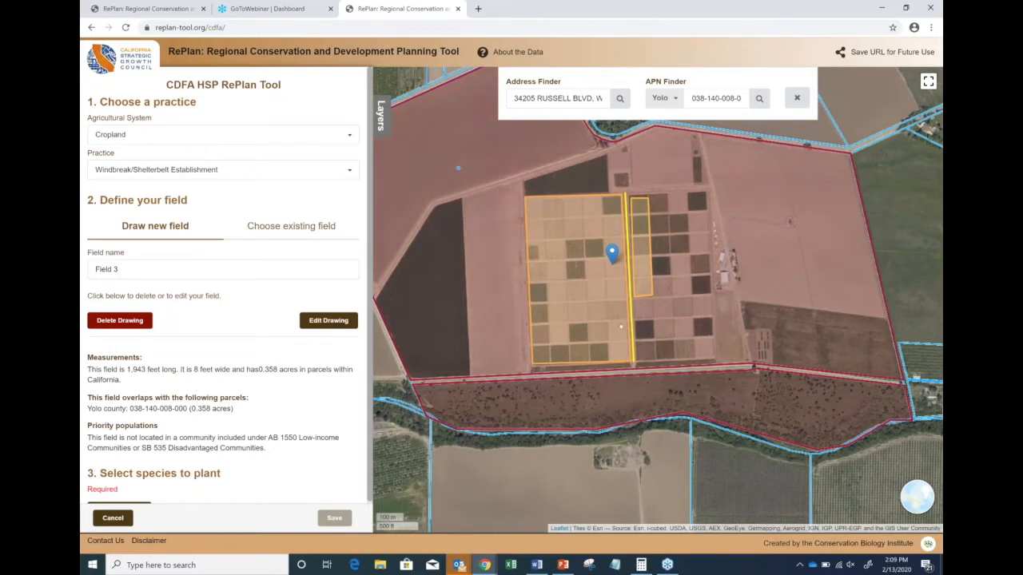
scroll(705, 330, down, 1)
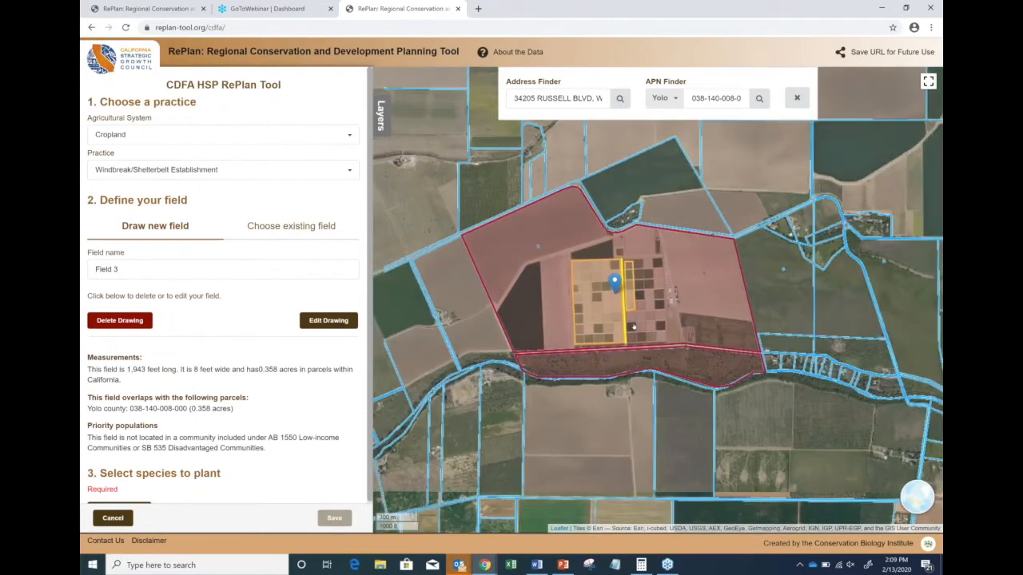
scroll(608, 325, up, 1)
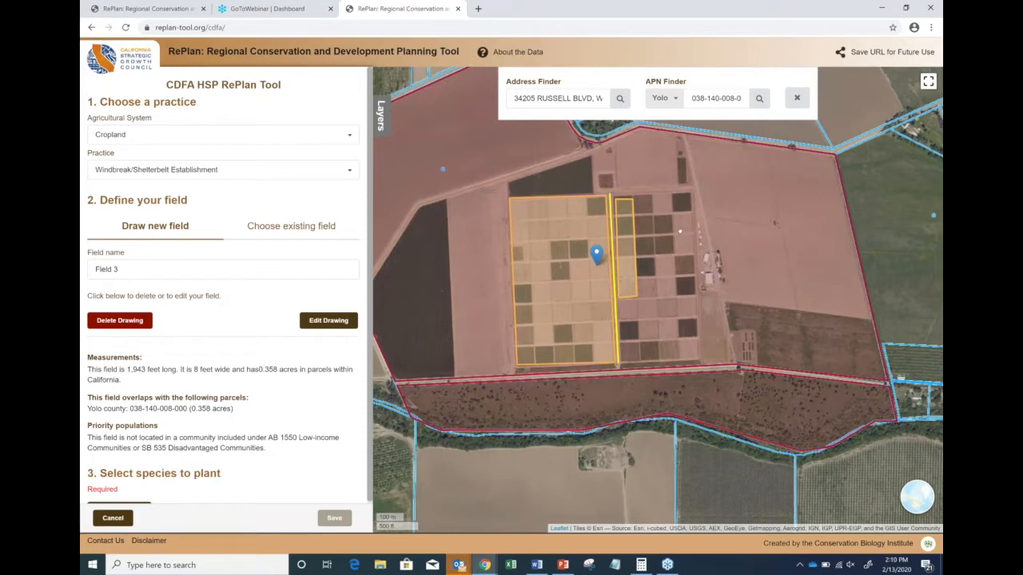
Step: Delete the drawn windbreak line between the two blocks of plots, leaving its shape editing without changes
click(328, 320)
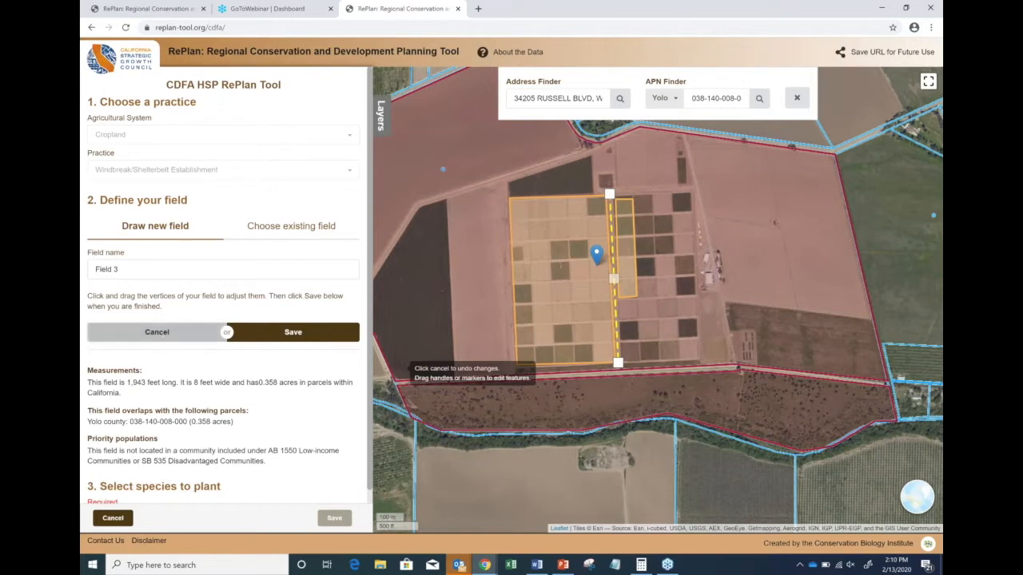
click(122, 332)
click(127, 321)
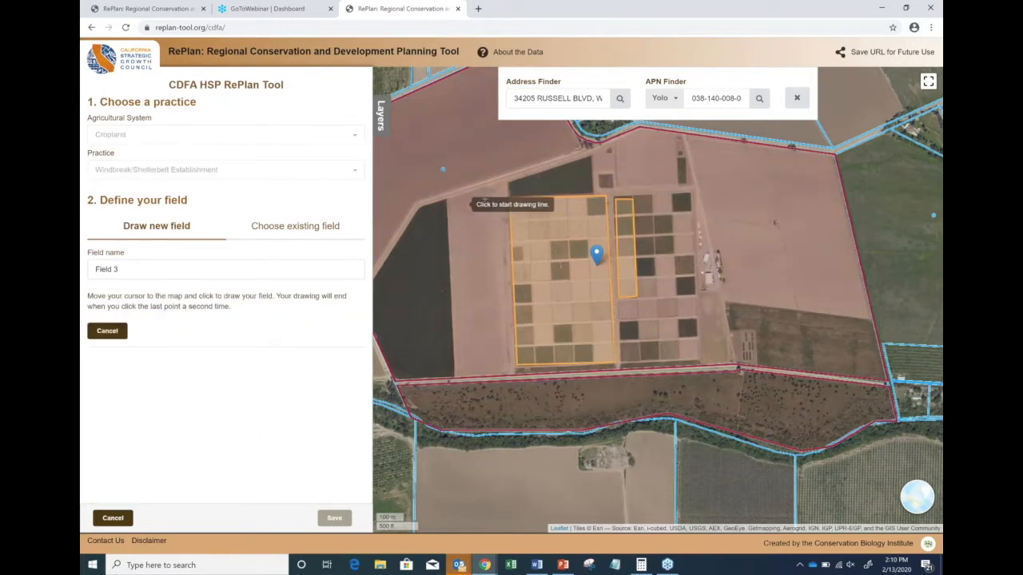
Step: Draw a windbreak line about 8,277 feet long around the perimeter of both blocks of plots and delete it
click(503, 199)
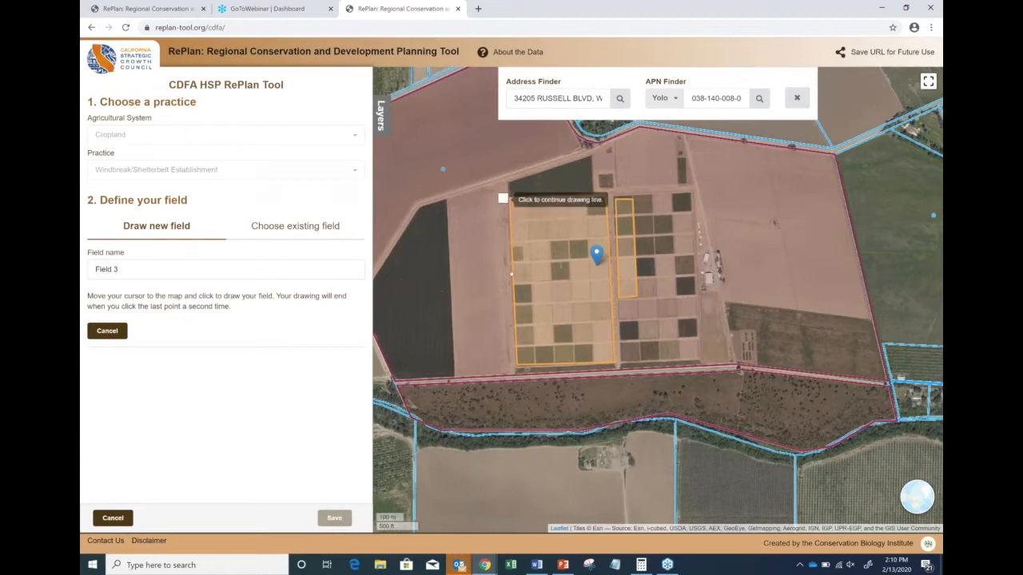
click(507, 369)
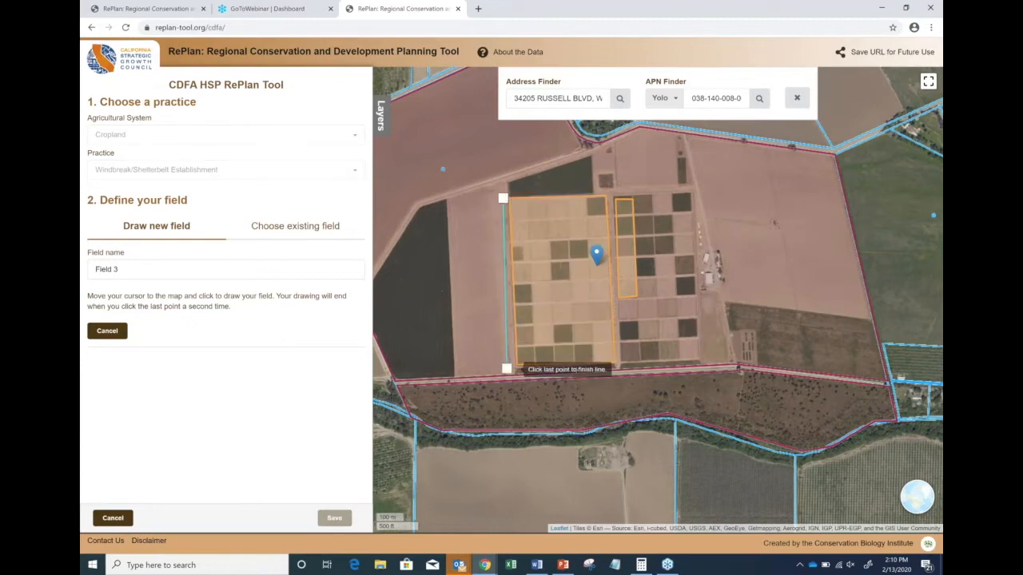
click(698, 359)
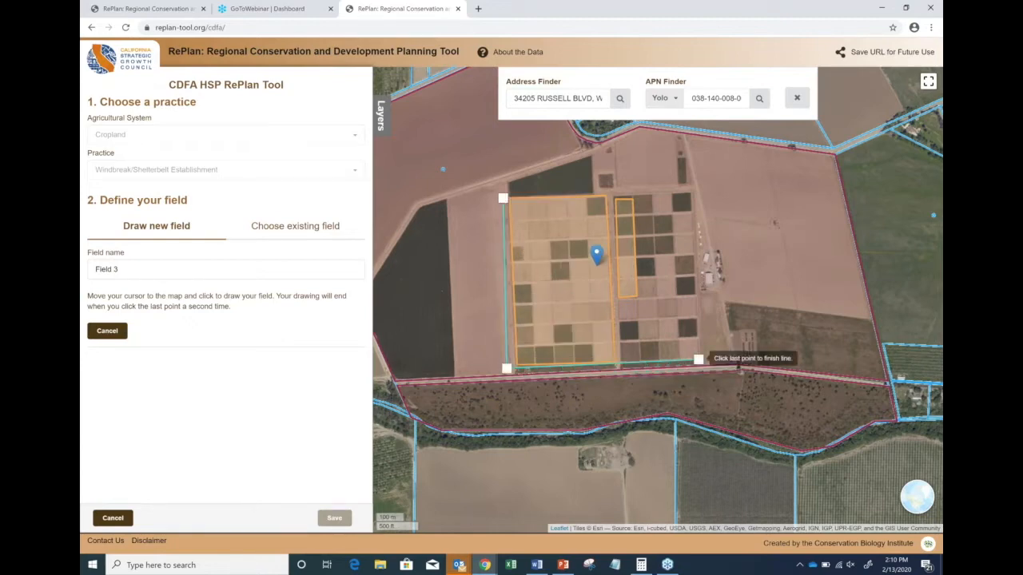
click(691, 190)
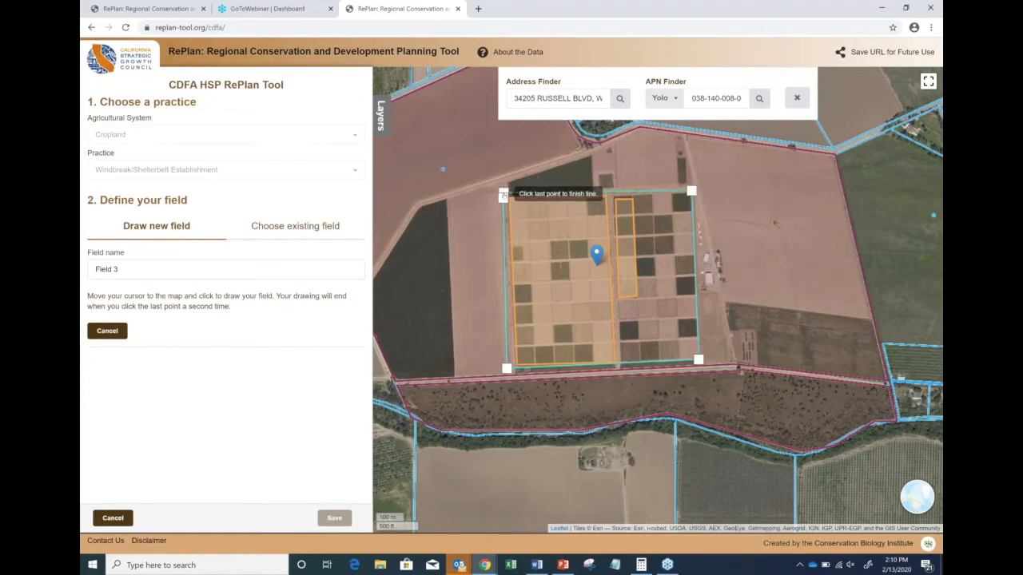
click(504, 195)
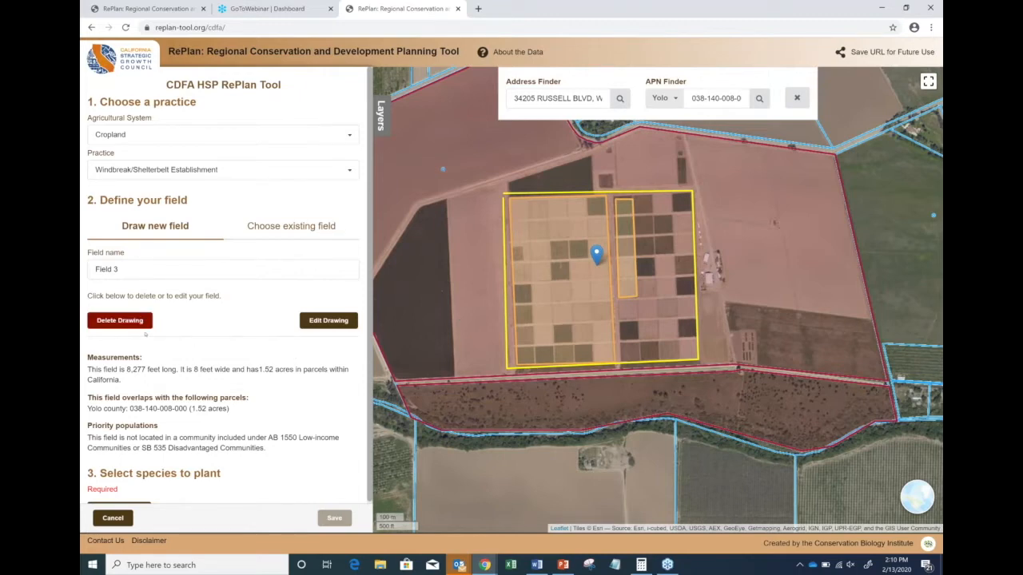
click(120, 320)
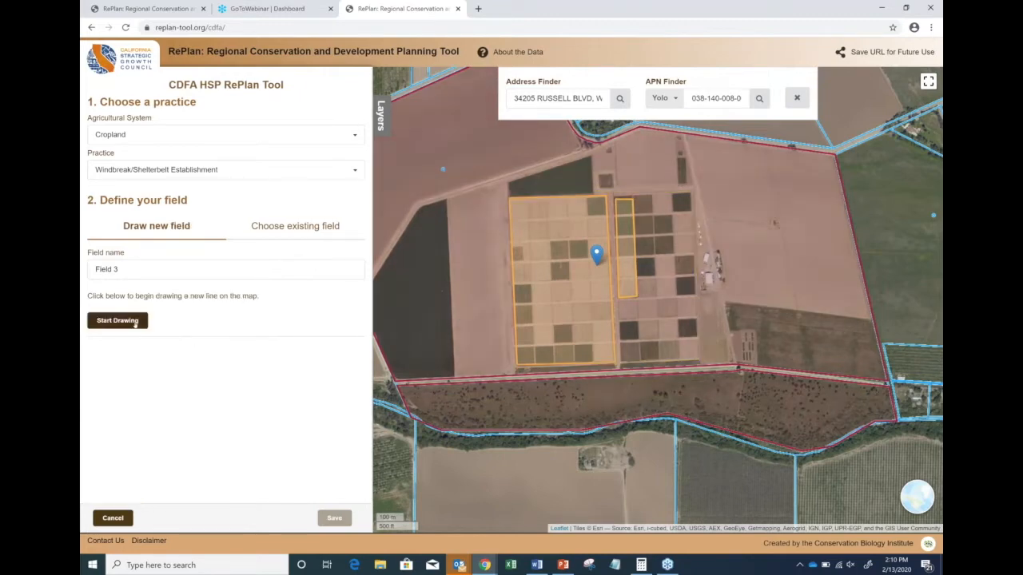
Step: Redraw the windbreak as a straight north-south line about 1,980 feet long between the two blocks of plots
click(138, 323)
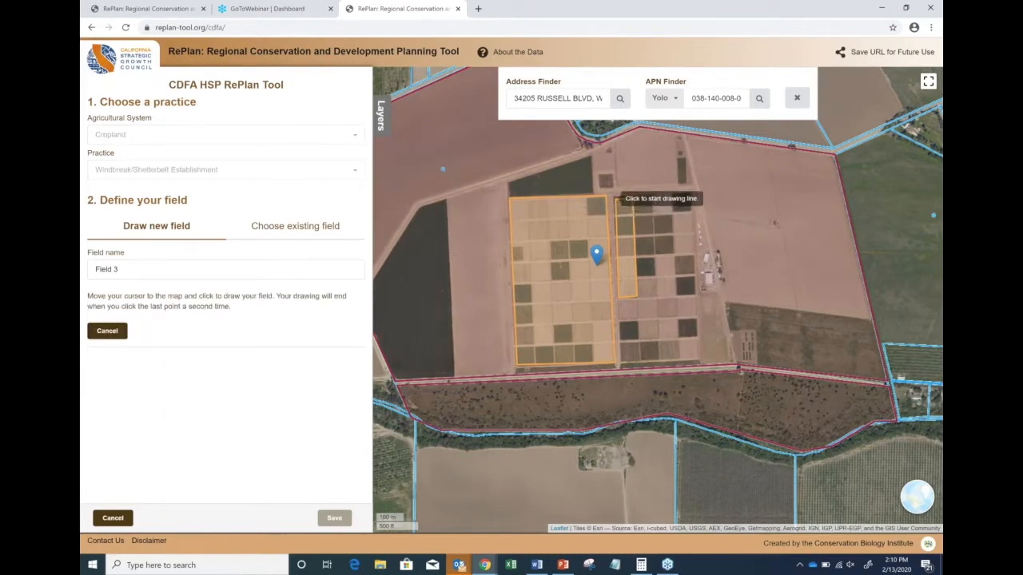
click(610, 196)
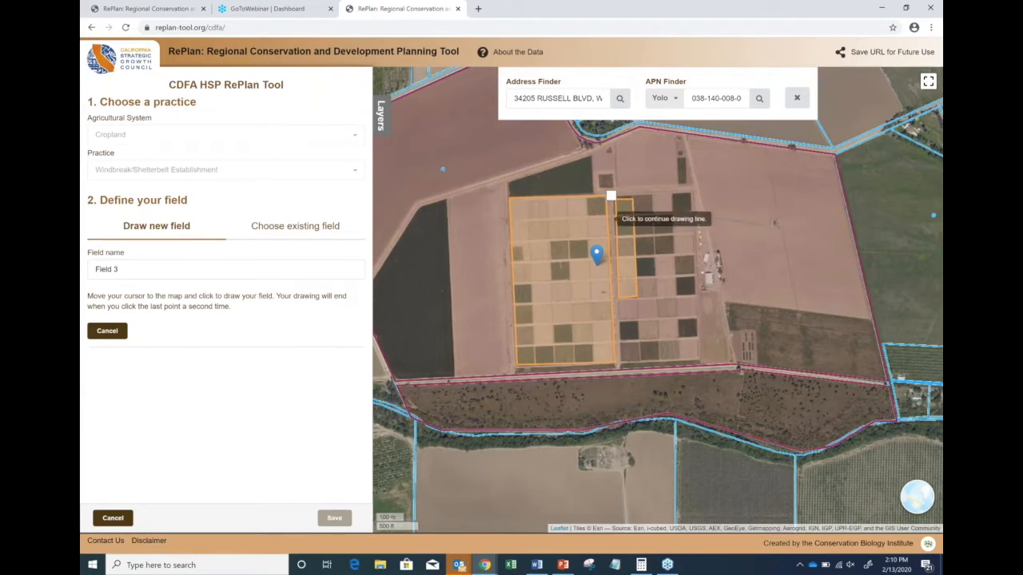
click(619, 368)
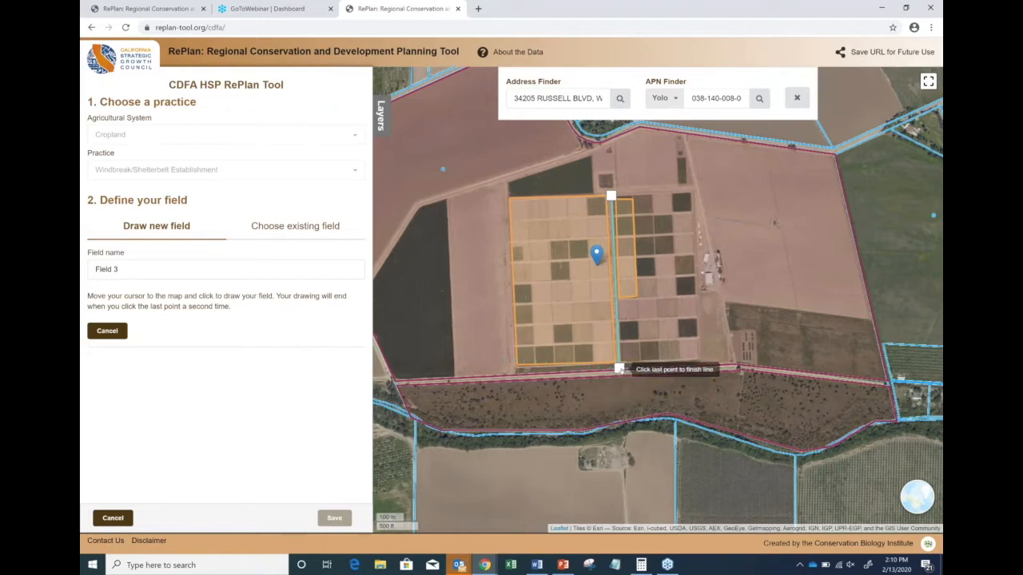
click(619, 369)
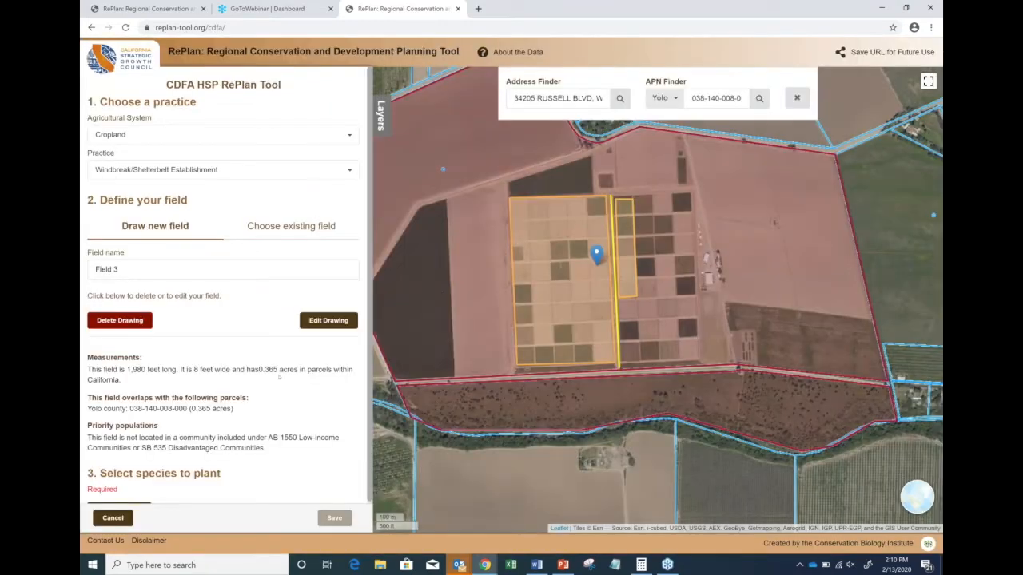
Step: Extend the windbreak line's northern end to make it about 2,041 feet long, saving the shape edits
scroll(280, 376, down, 1)
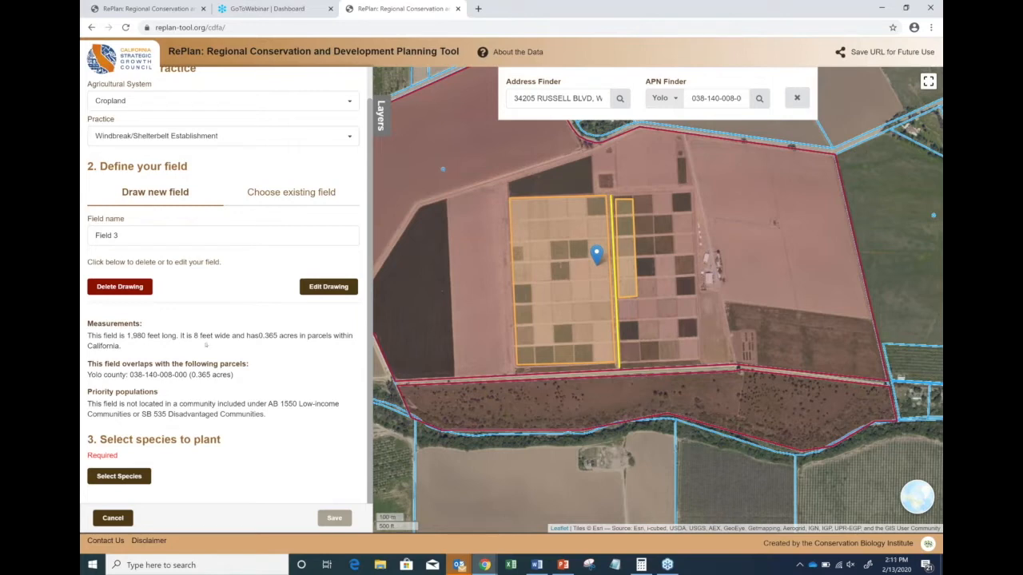
click(339, 291)
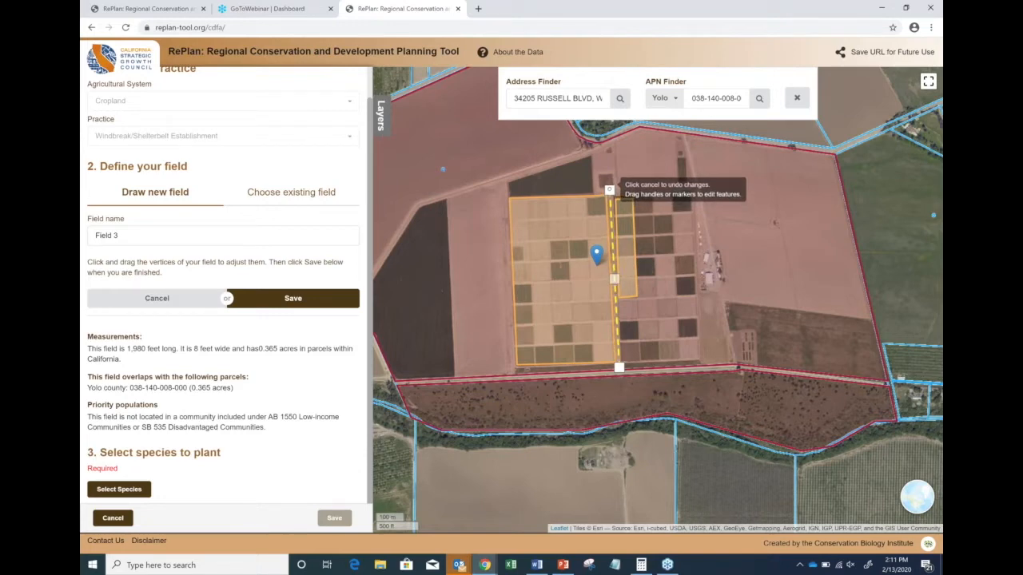
click(281, 305)
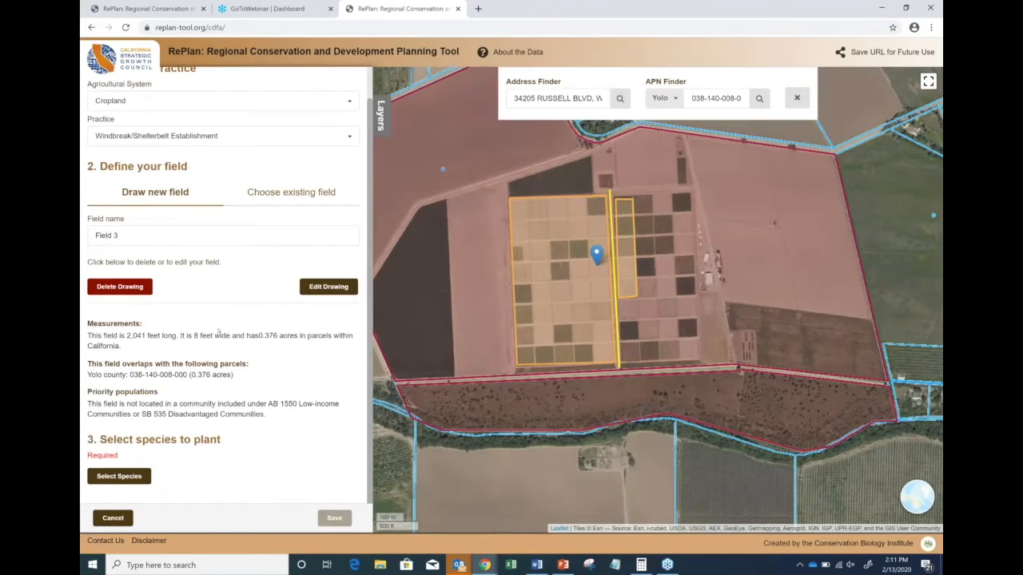
Step: Adjust the windbreak line's northern end to make it about 2,017 feet long, saving the shape edits
click(328, 286)
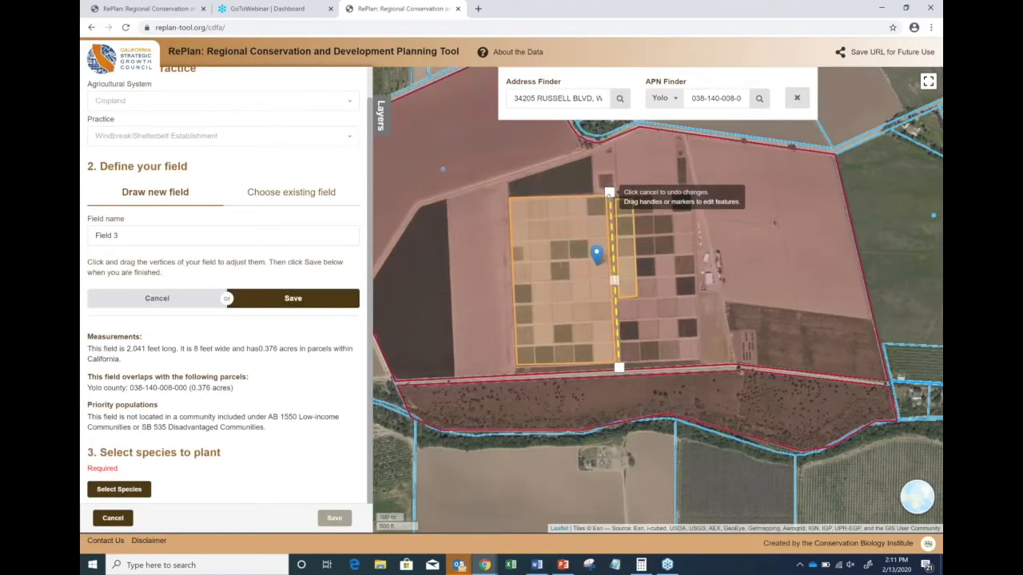
click(113, 302)
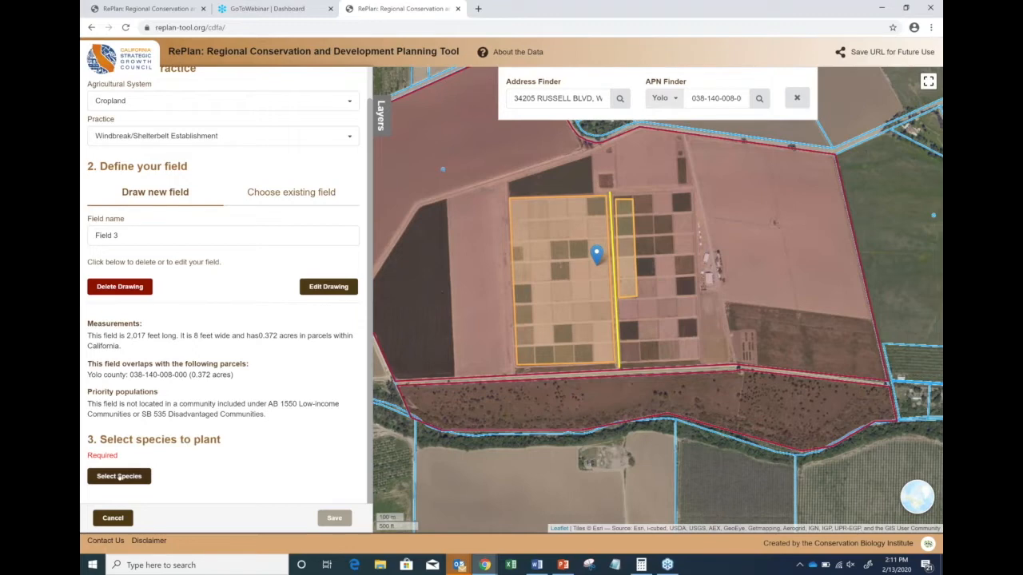
Step: Open the species selection for the windbreak and choose Pacific dogwood from the recommended medium trees
click(119, 478)
click(371, 175)
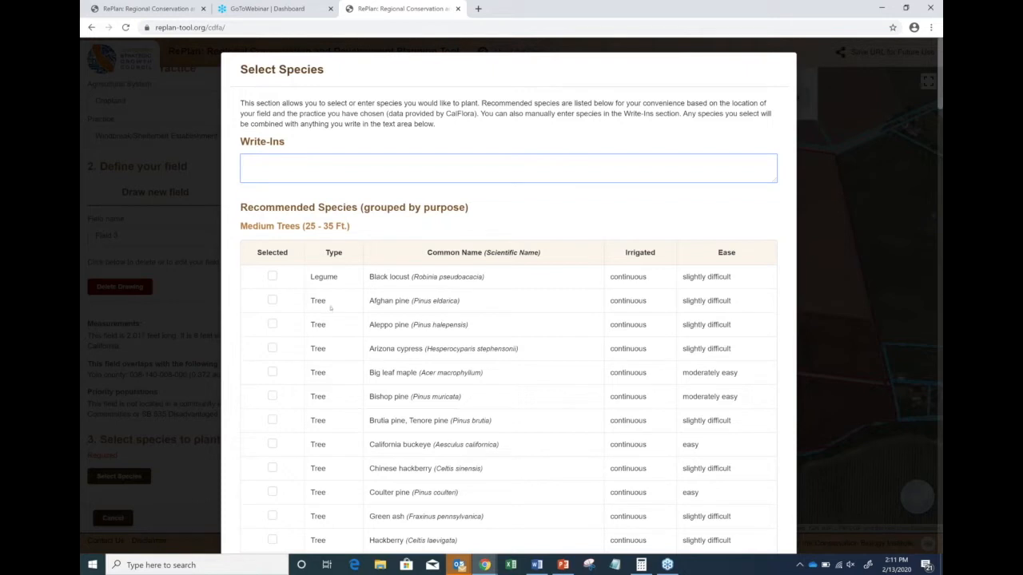
scroll(330, 308, down, 1)
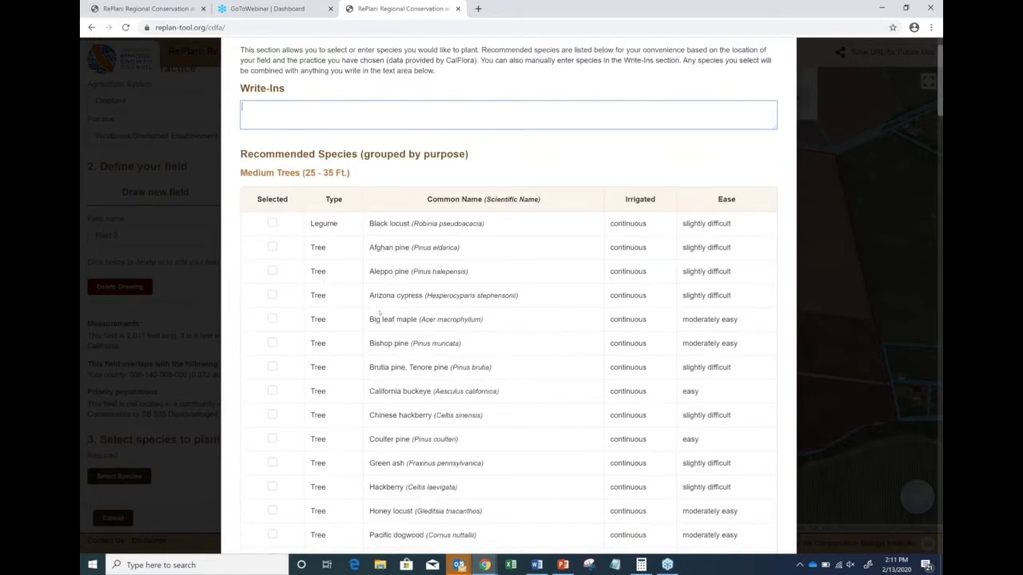
scroll(375, 314, down, 1)
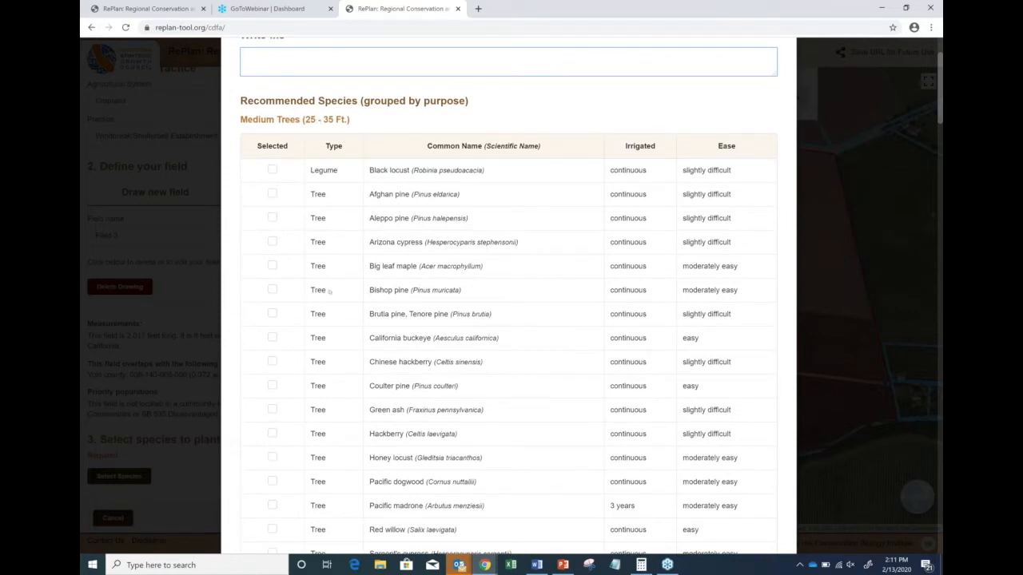
scroll(337, 294, down, 1)
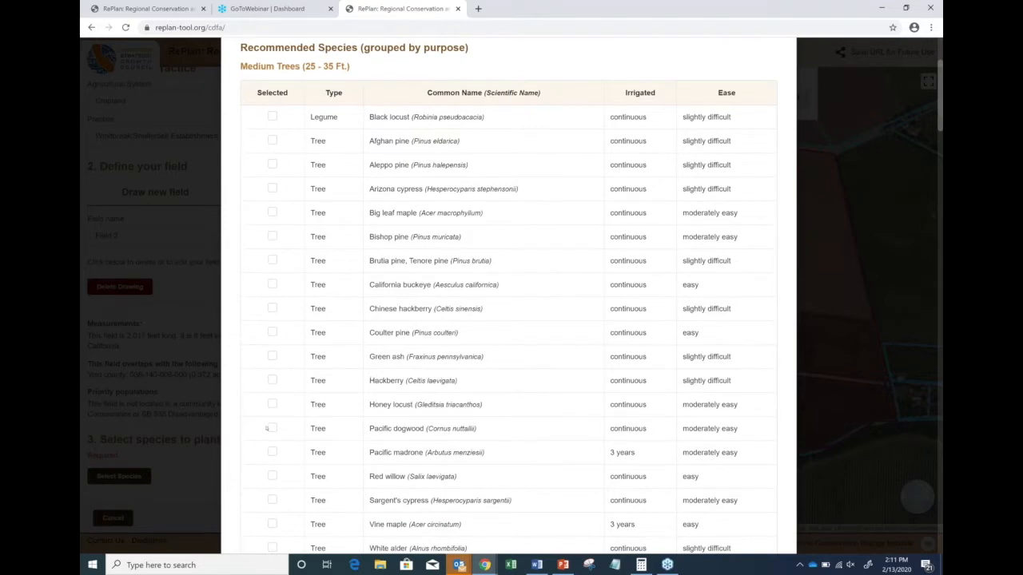
click(271, 428)
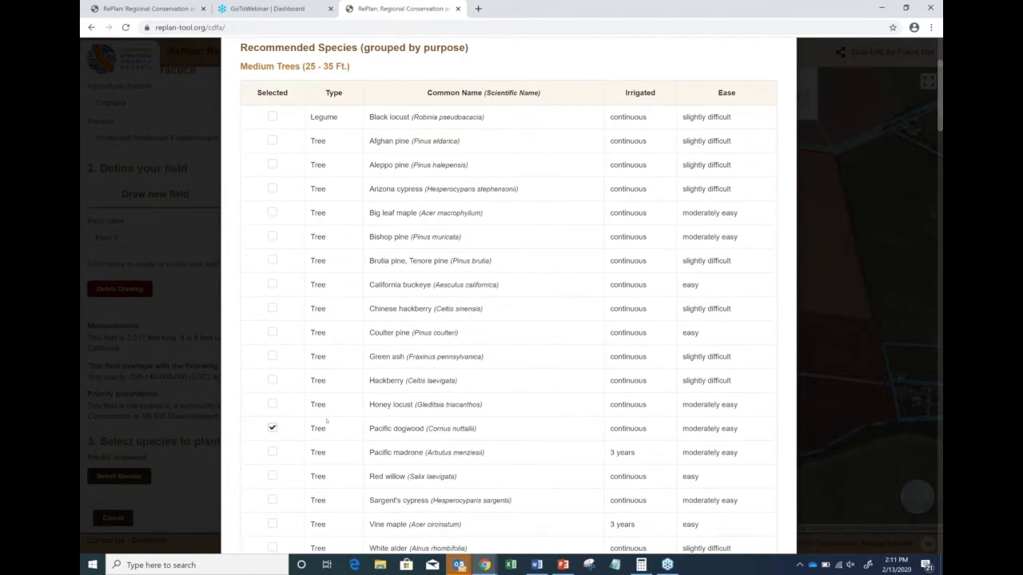
Step: Add California hoptree from the recommended short trees and save the windbreak practice with the chosen species
scroll(310, 415, down, 2)
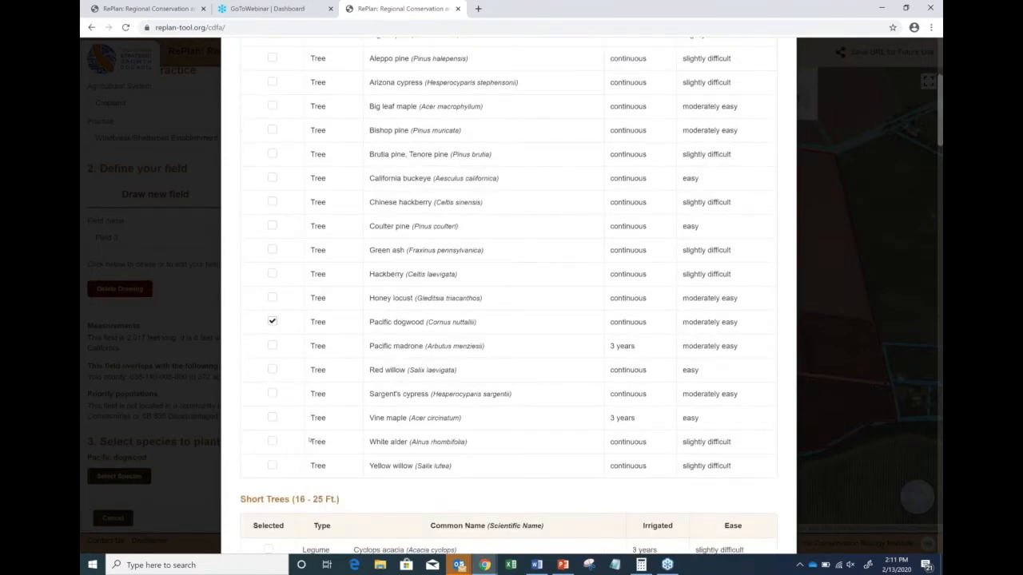
scroll(310, 440, down, 2)
scroll(259, 377, down, 2)
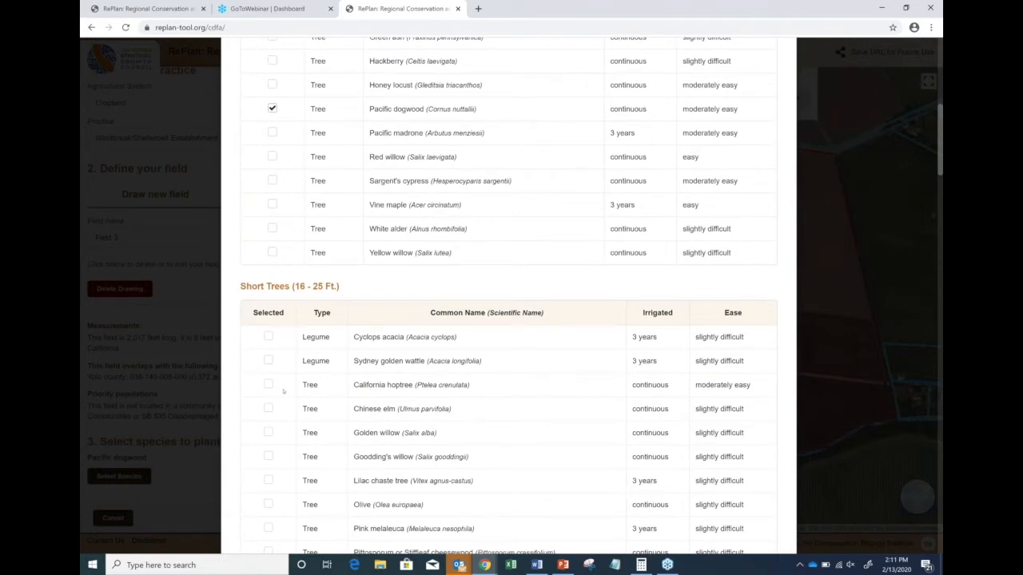
click(269, 385)
scroll(533, 401, down, 20)
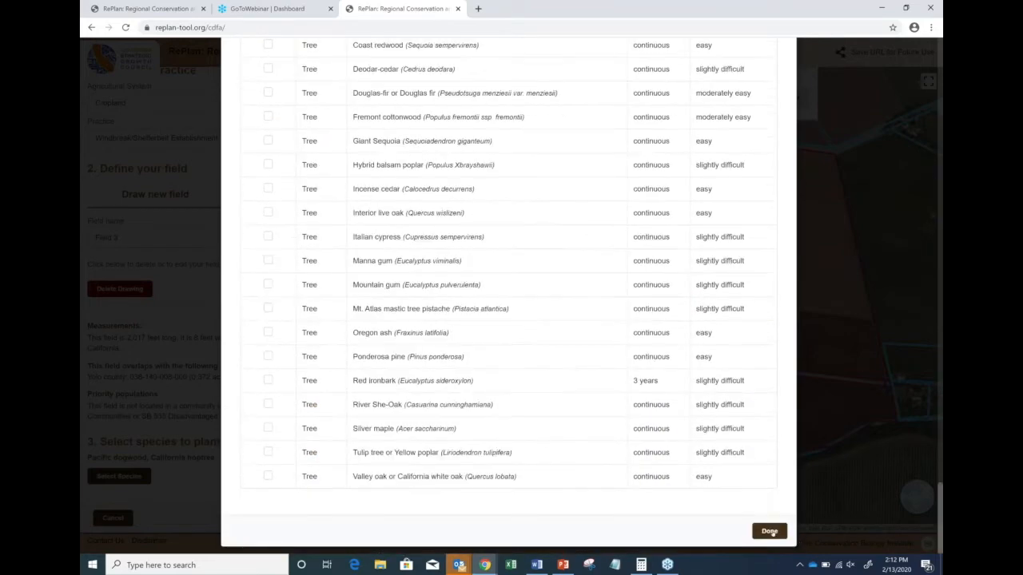
click(768, 531)
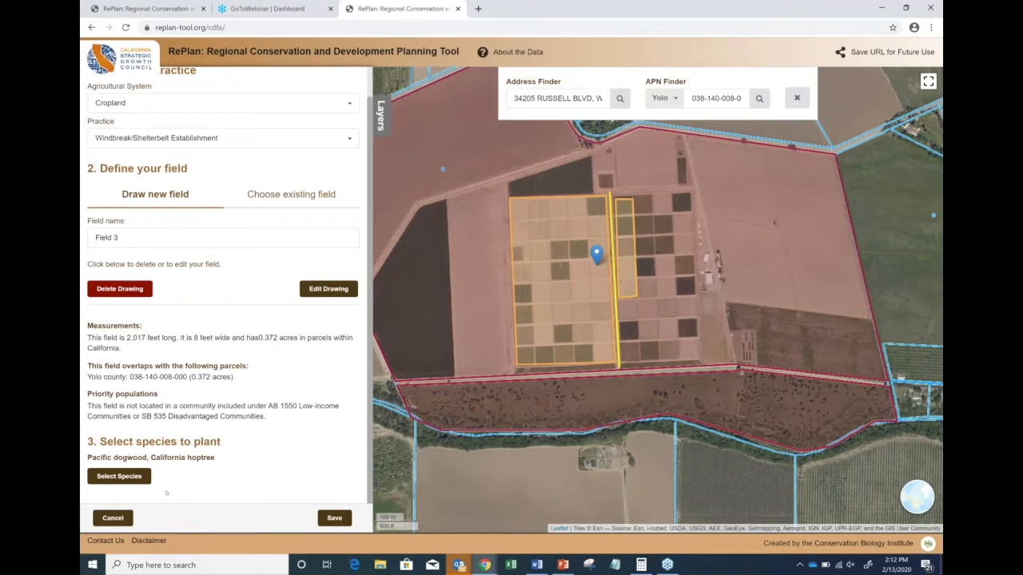
click(334, 518)
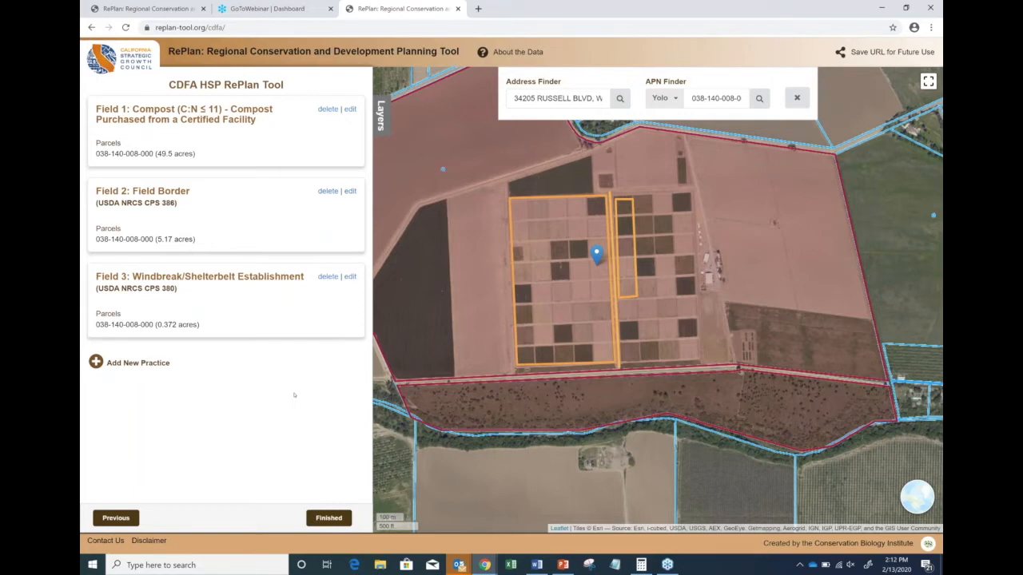
Step: Finish the project design and download its PDF report, opening it from the Downloads folder in Adobe Acrobat
click(329, 518)
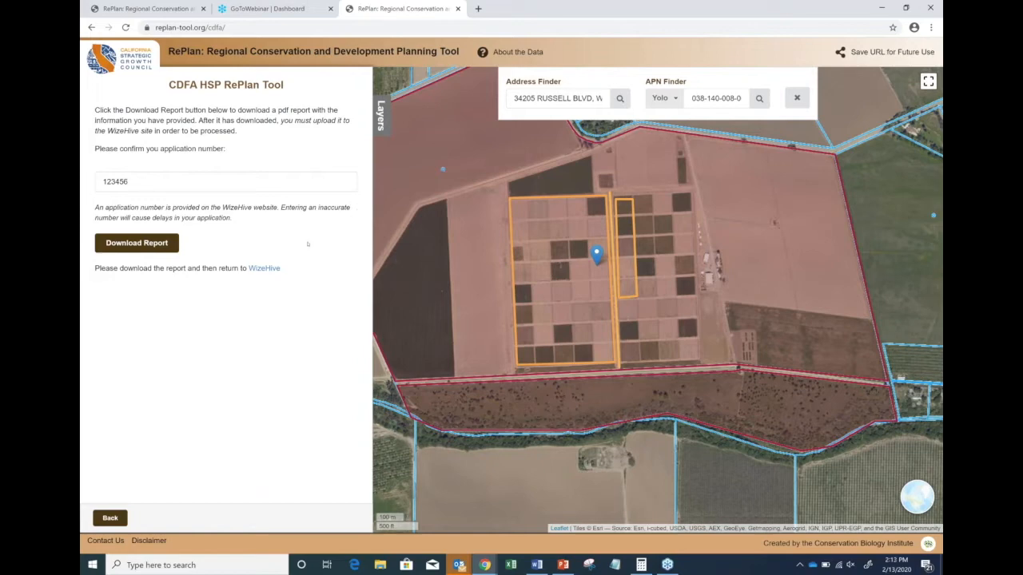
click(137, 243)
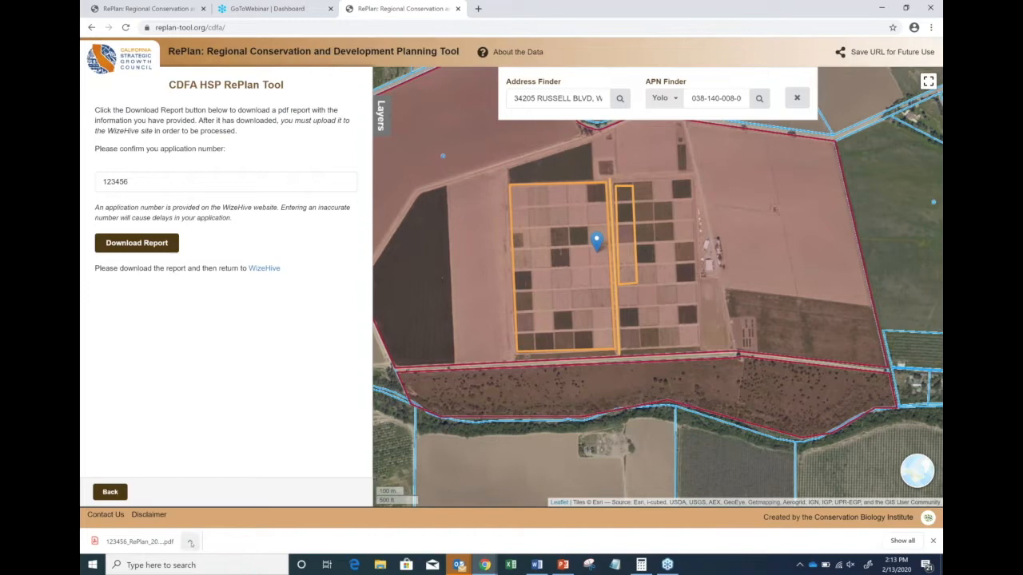
click(190, 543)
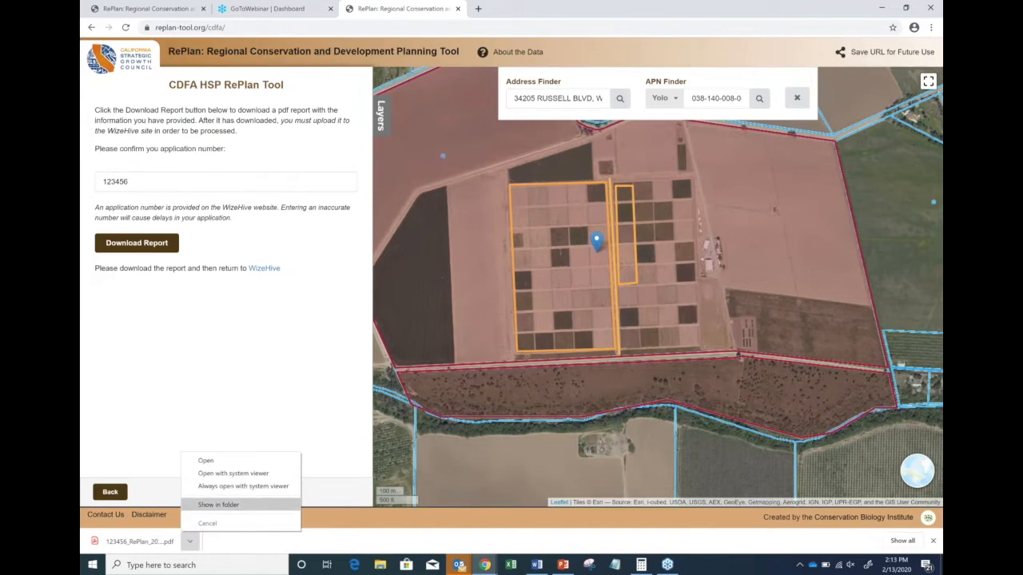
click(227, 505)
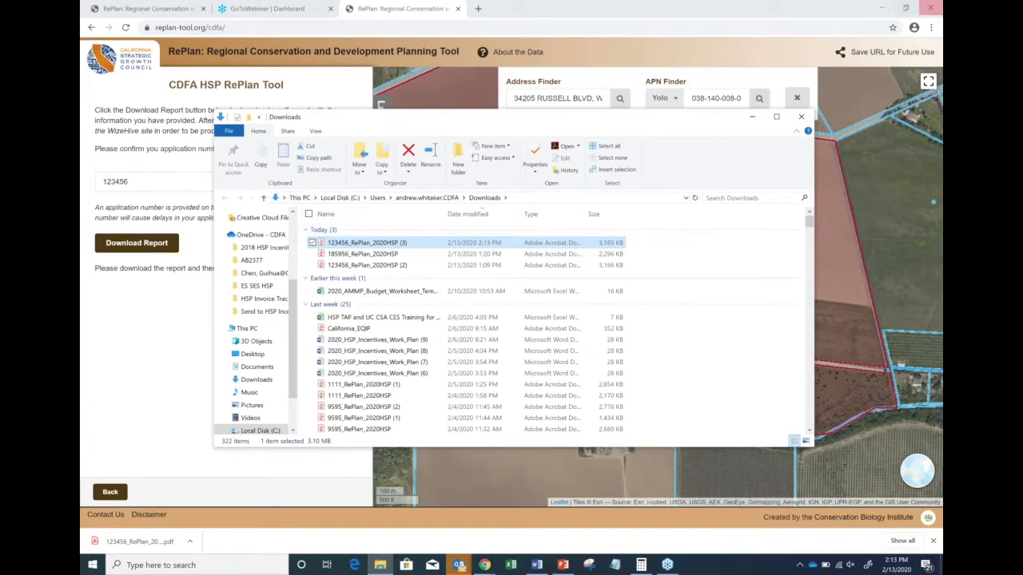
click(907, 8)
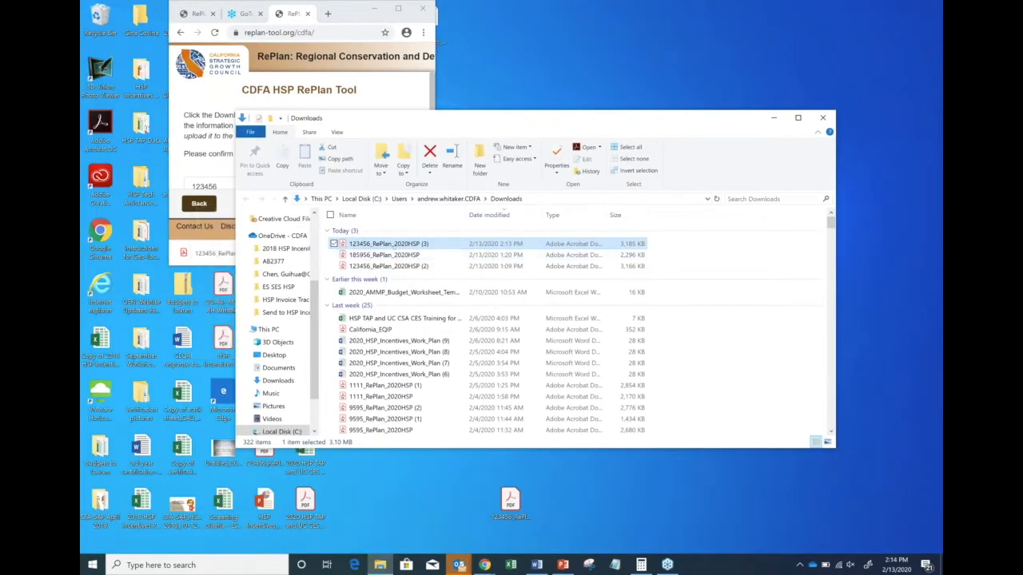
key(Return)
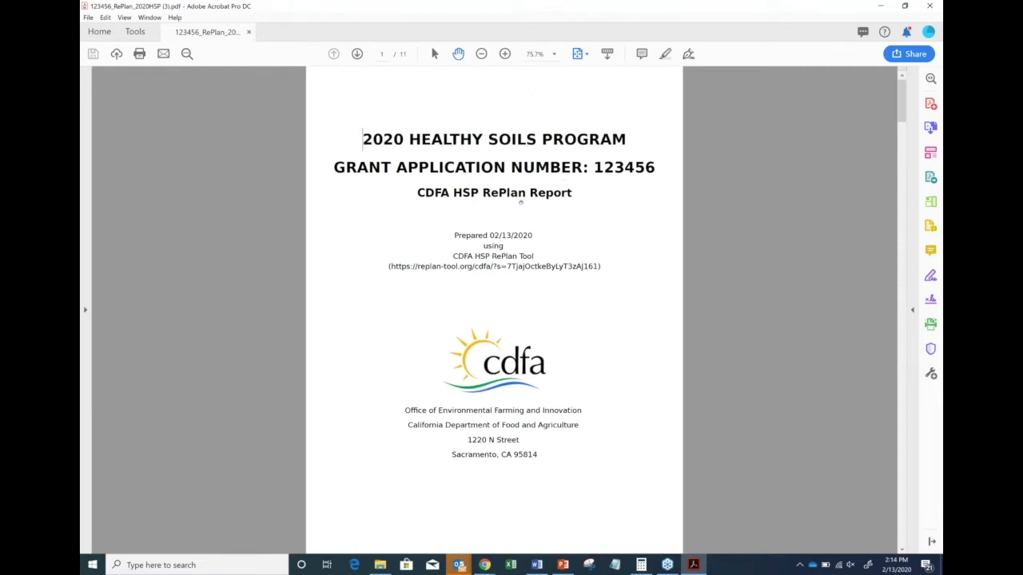
Step: Review the report's Project Design Overview tables, priority population benefits and Project Location map
scroll(563, 201, down, 2)
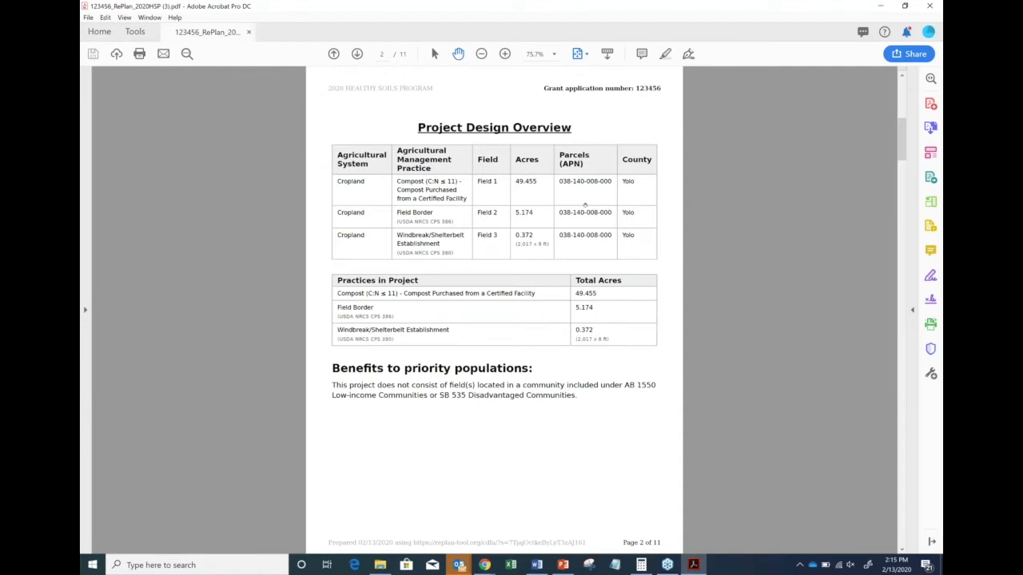
scroll(580, 251, down, 1)
scroll(402, 287, up, 1)
scroll(454, 408, down, 2)
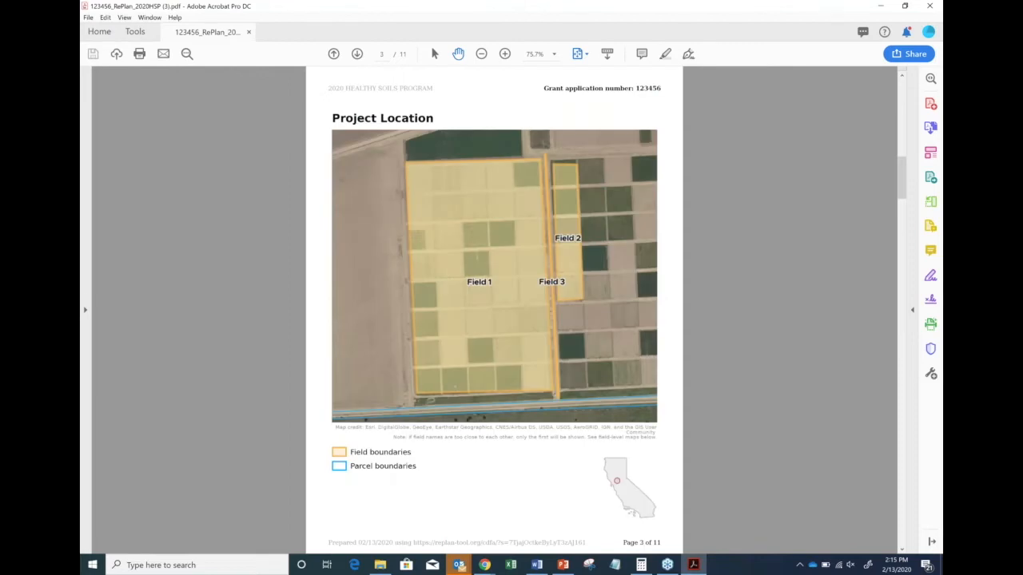
scroll(415, 228, up, 2)
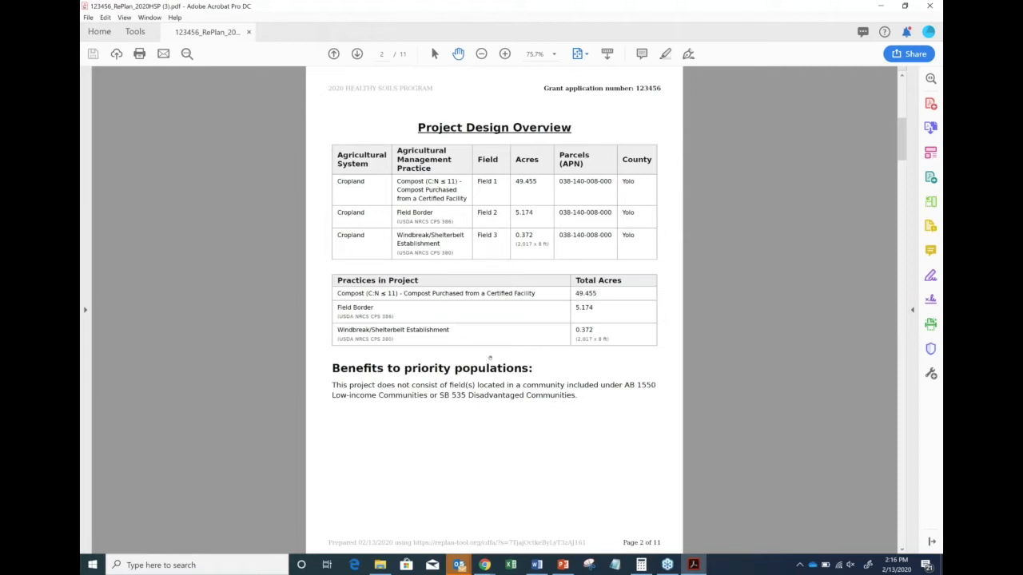
scroll(465, 436, down, 2)
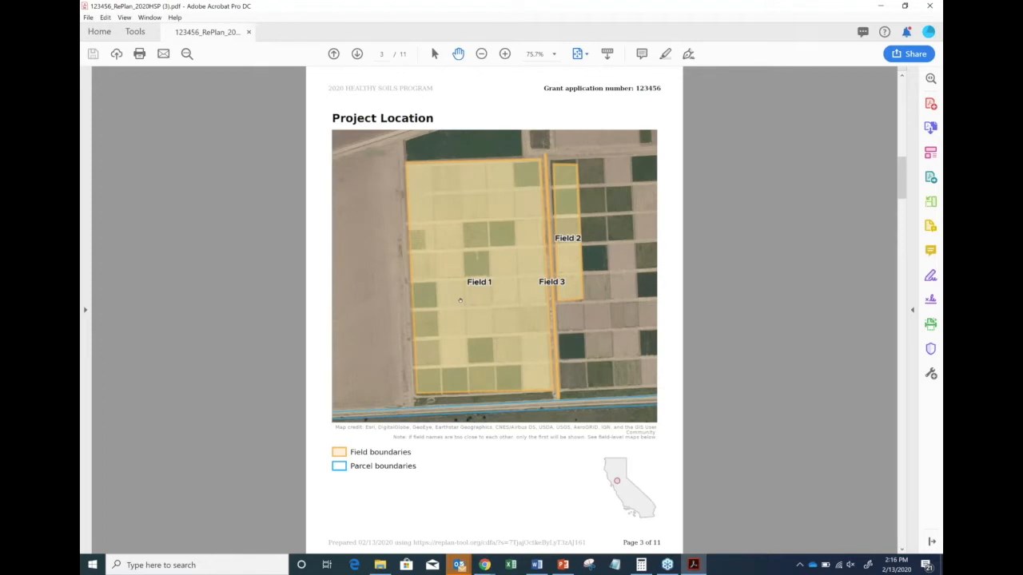
Step: Examine the report's pages for Fields 1, 2 and 3, checking practices, acreage, location maps, parcels and compost eligibility
scroll(460, 301, down, 2)
scroll(470, 310, down, 2)
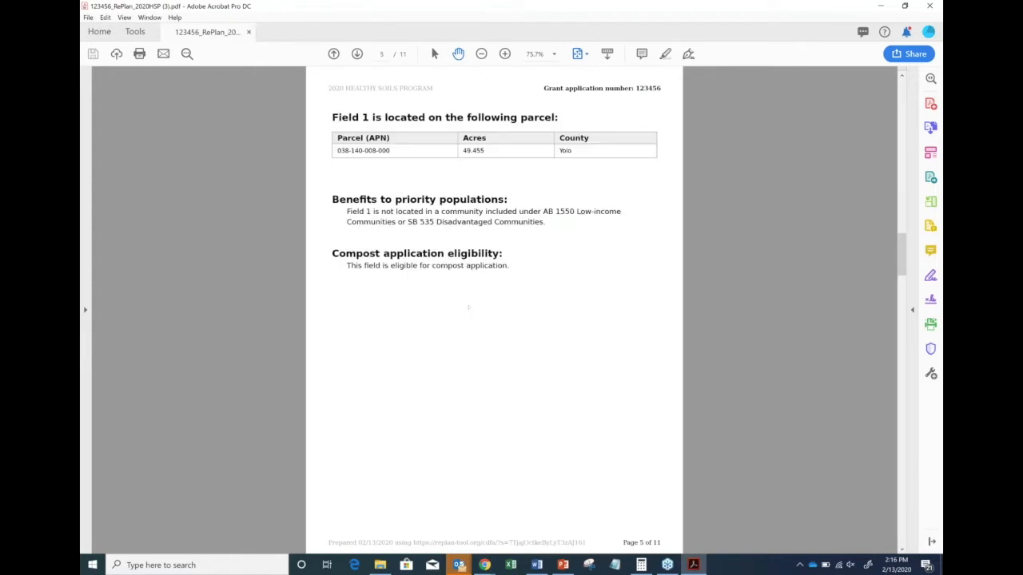
scroll(468, 307, up, 2)
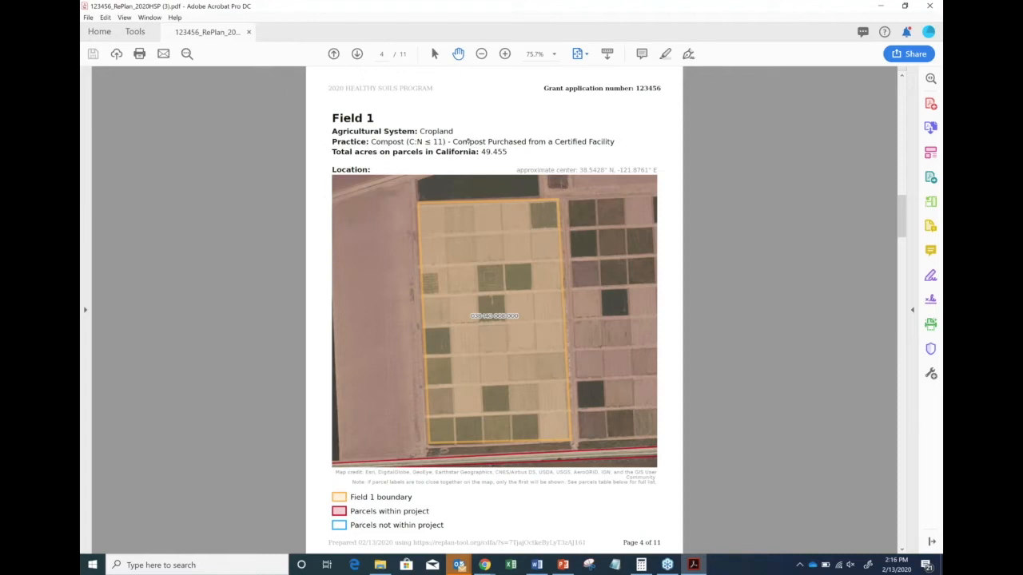
scroll(471, 141, down, 1)
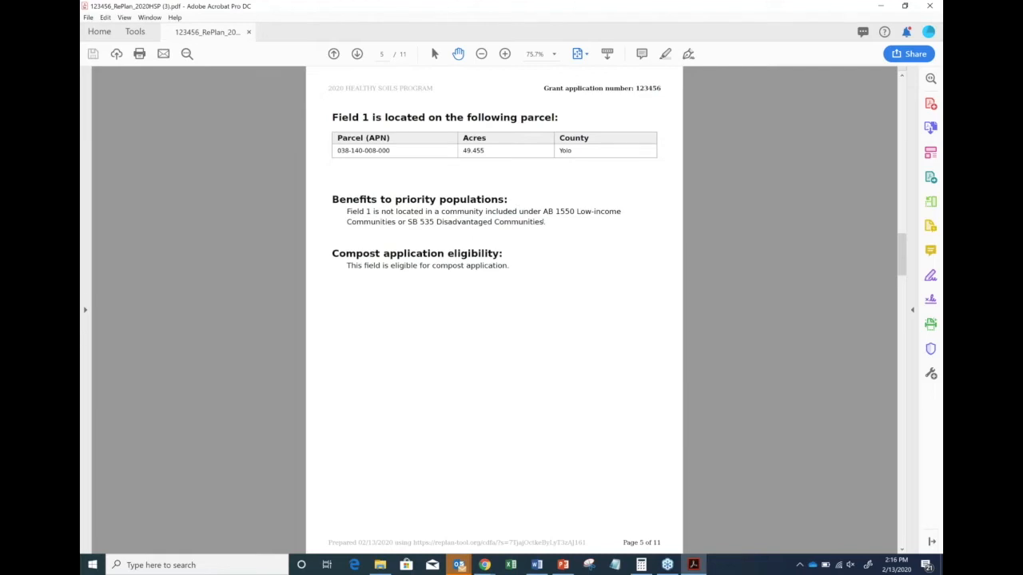
scroll(499, 161, up, 1)
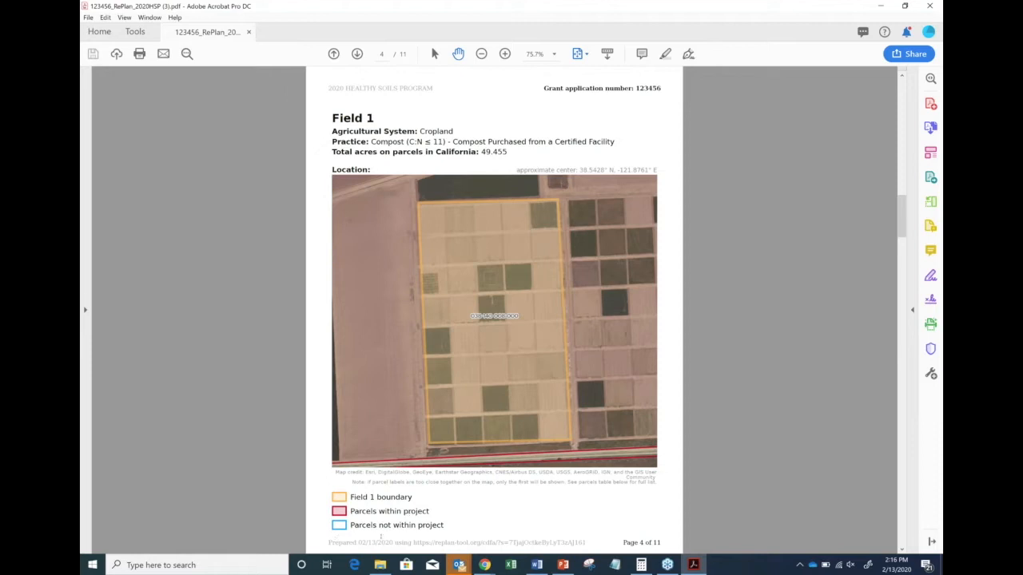
scroll(461, 336, down, 2)
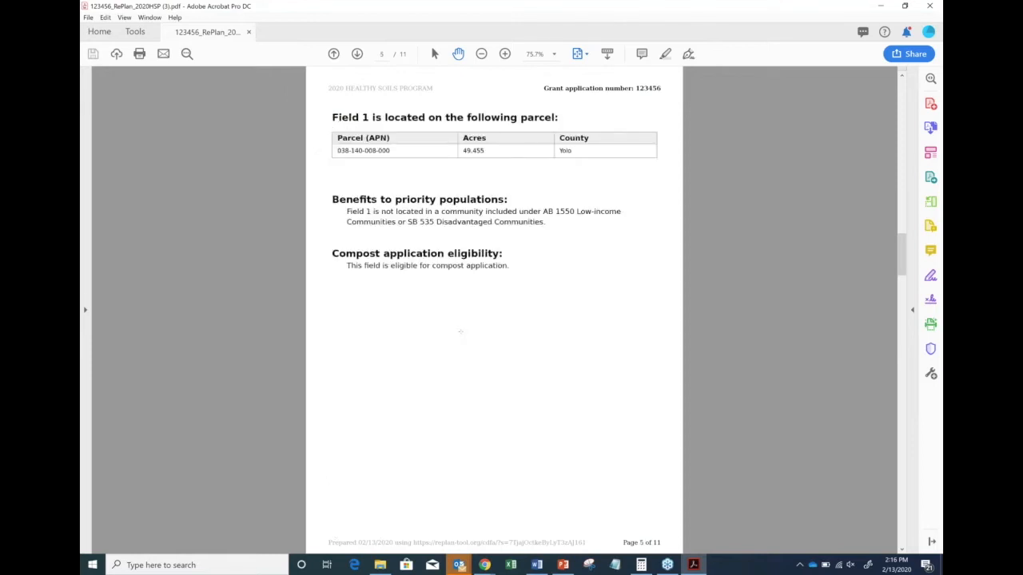
scroll(461, 336, down, 2)
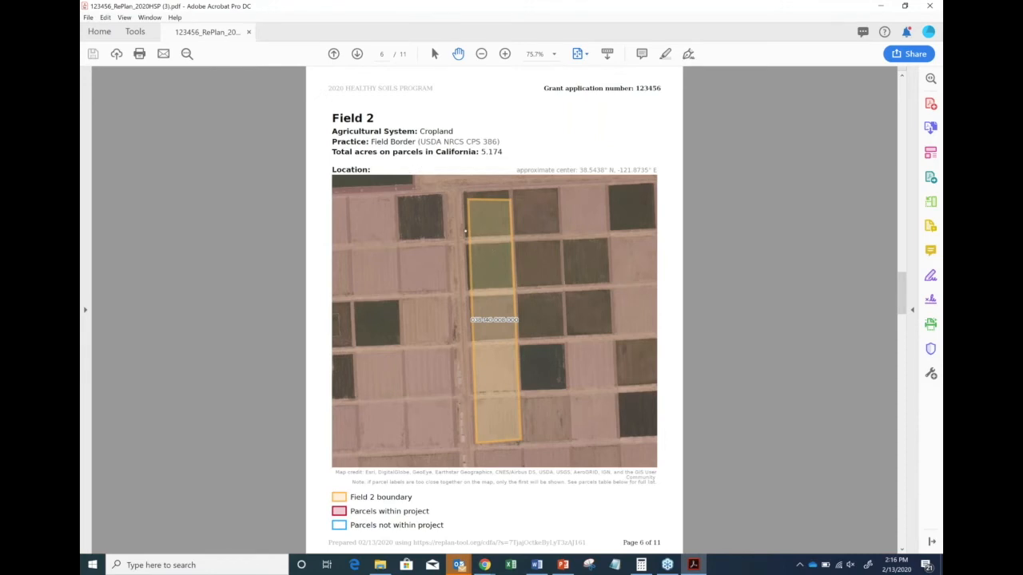
scroll(465, 231, down, 2)
scroll(372, 137, down, 2)
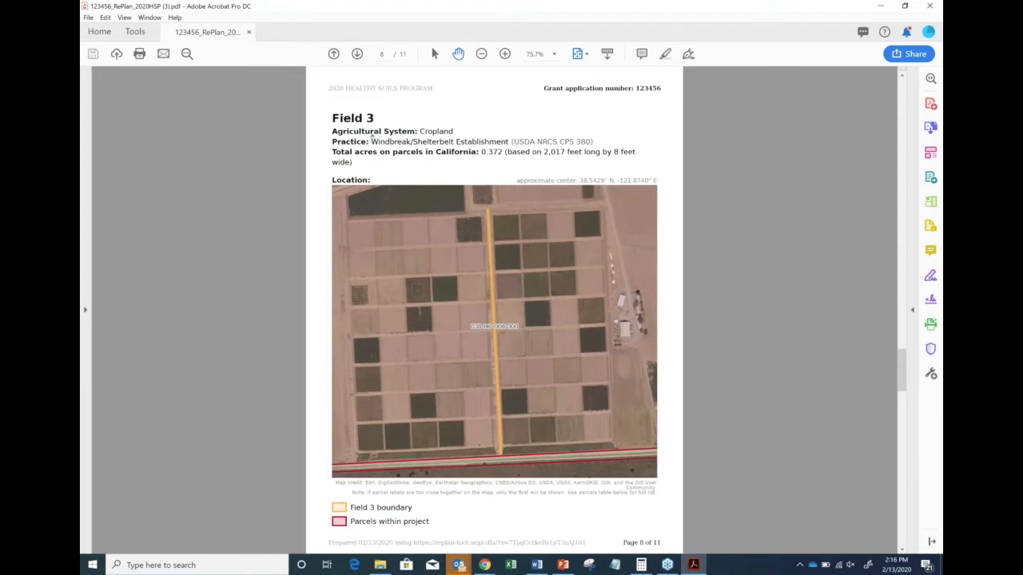
scroll(449, 174, down, 6)
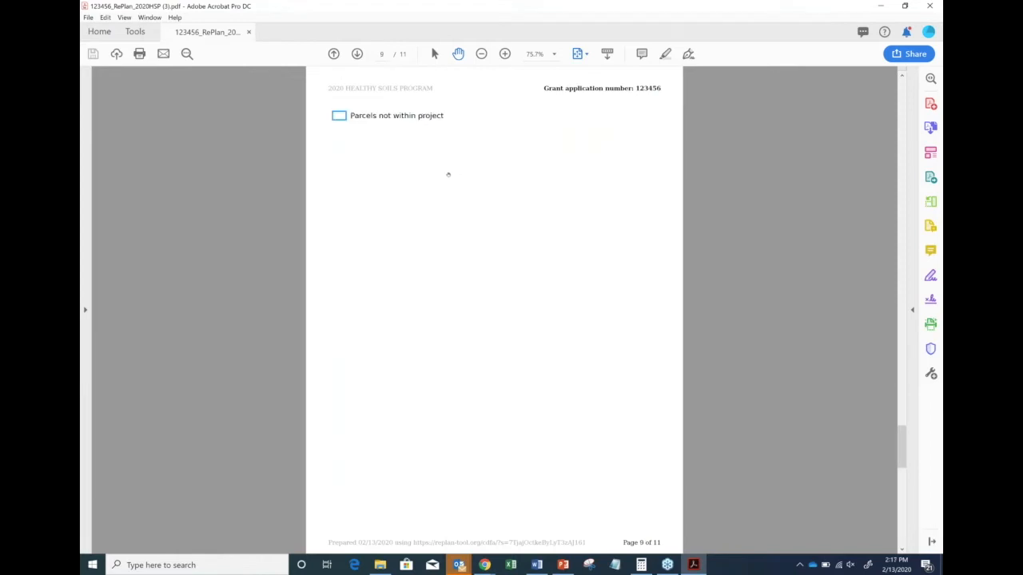
scroll(448, 174, down, 3)
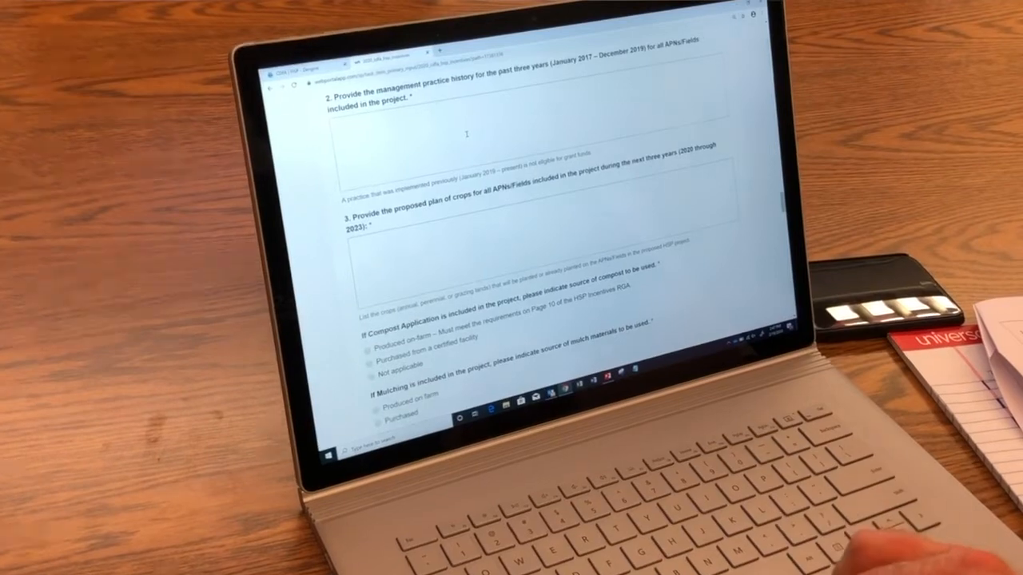
scroll(466, 134, down, 6)
scroll(466, 134, down, 4)
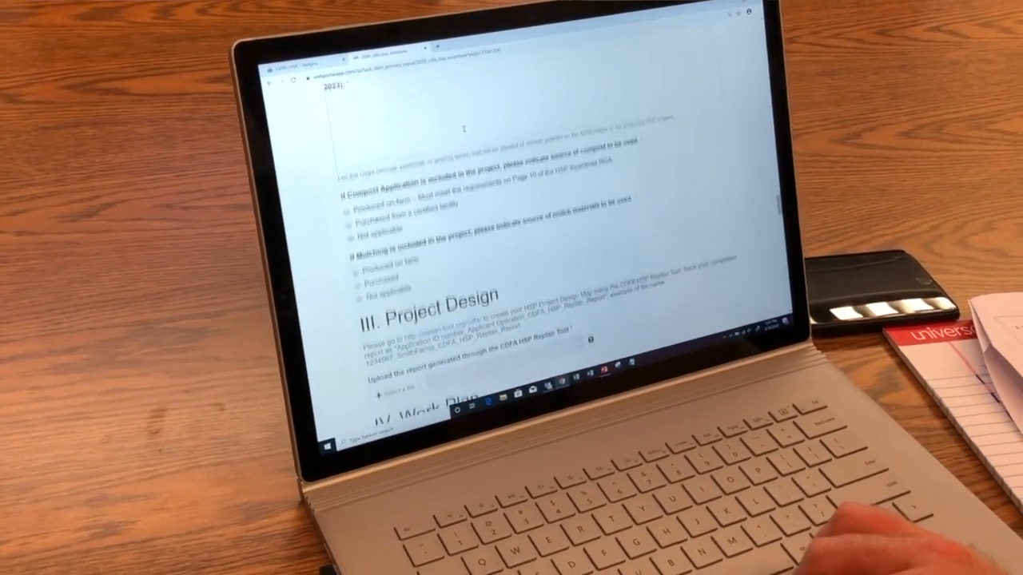
scroll(470, 119, down, 4)
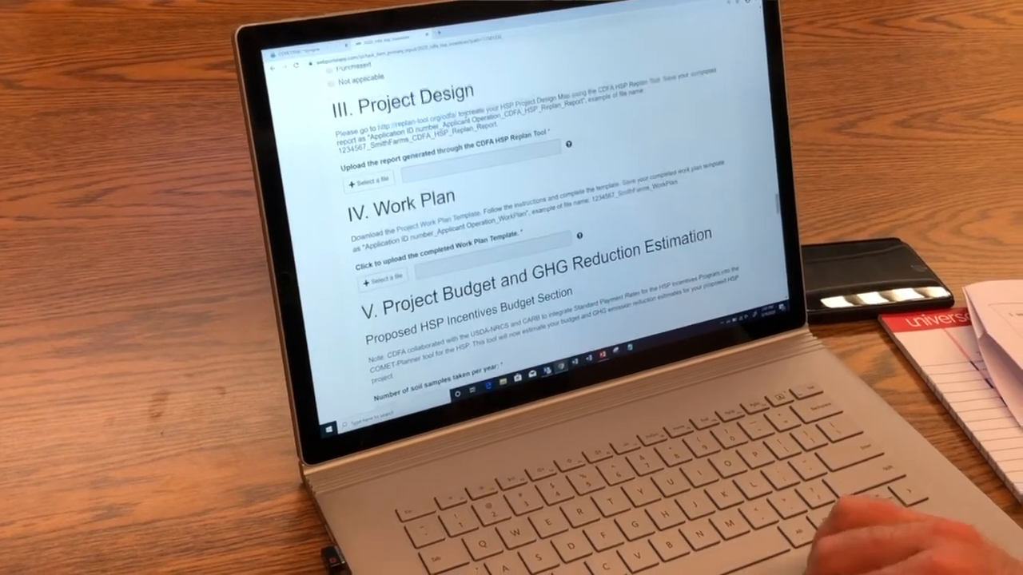
scroll(466, 111, down, 3)
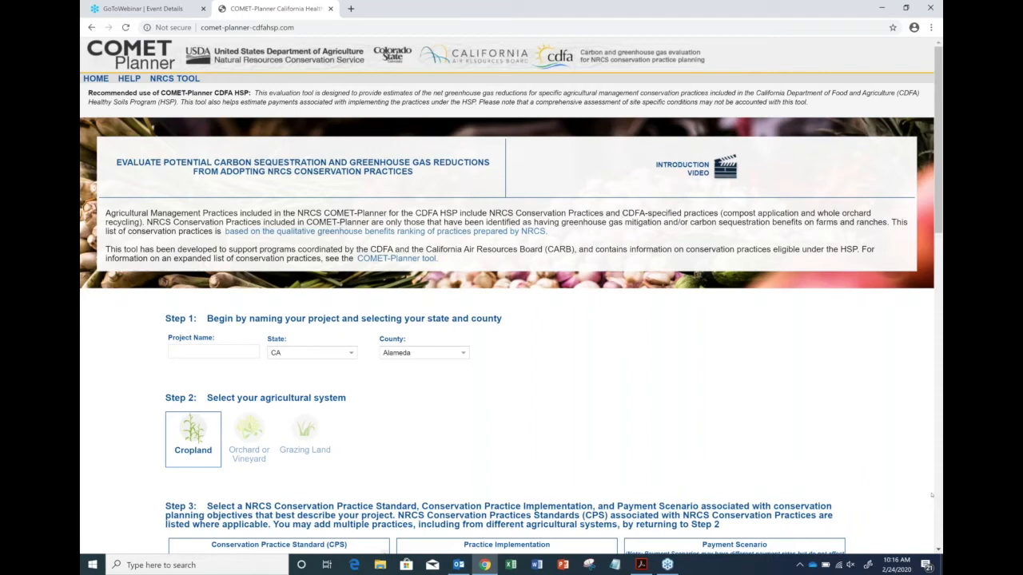
Step: Look through the COMET-Planner CDFA HSP page from project naming to the enrollment amounts and estimated payments in Step 4
scroll(601, 414, down, 3)
scroll(601, 414, down, 10)
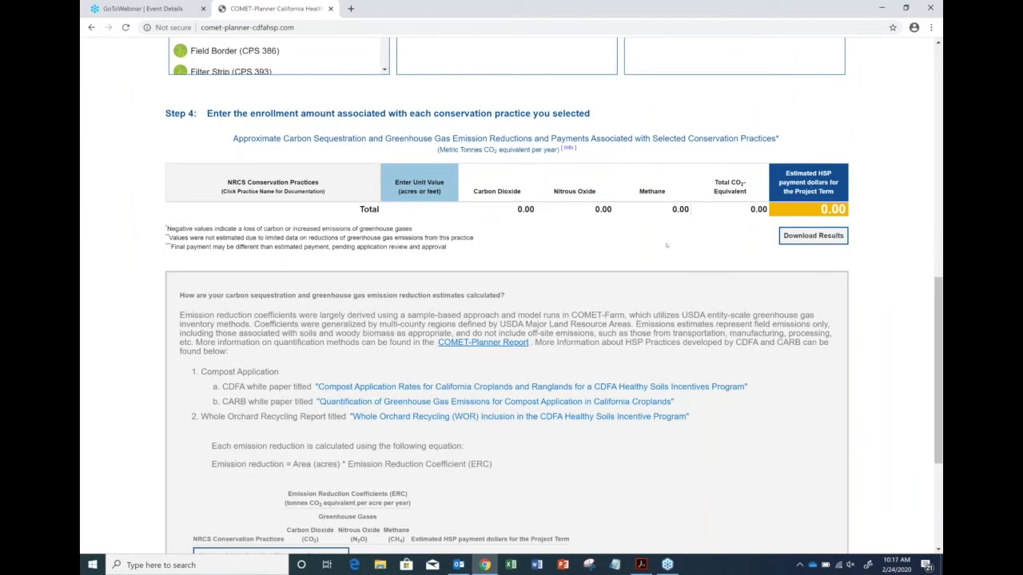
Step: Name the project CDFA Test Run and set its county to Yolo, keeping CA as the state
scroll(666, 246, up, 15)
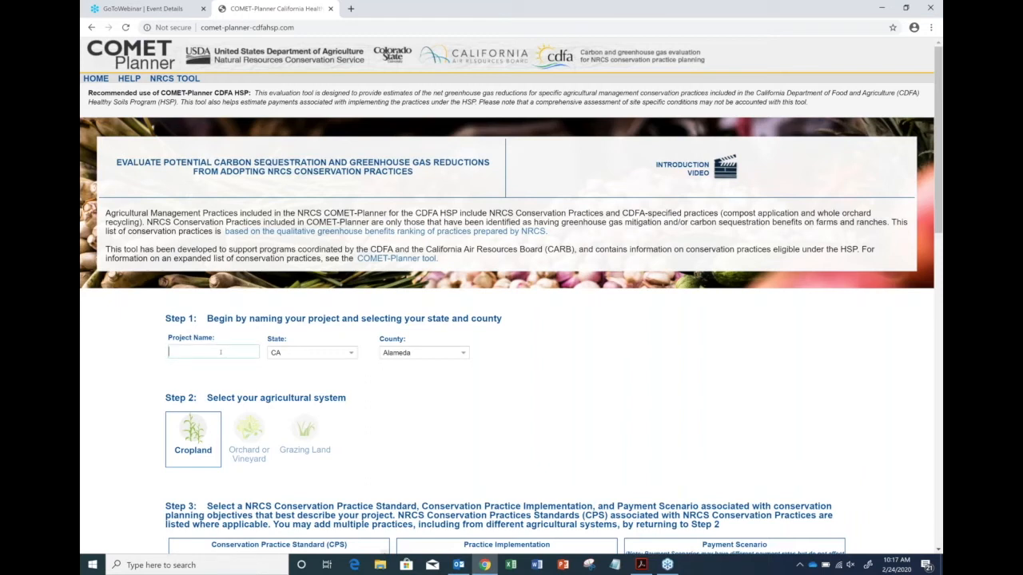
text(CDFA Test Run)
click(534, 335)
click(465, 354)
scroll(430, 424, down, 4)
scroll(430, 424, down, 5)
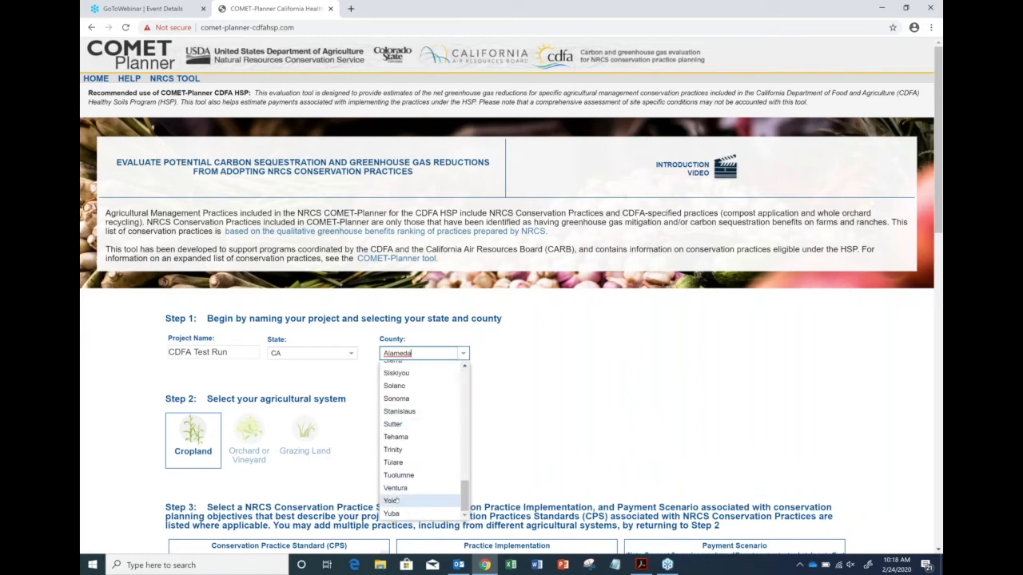
click(432, 500)
click(521, 443)
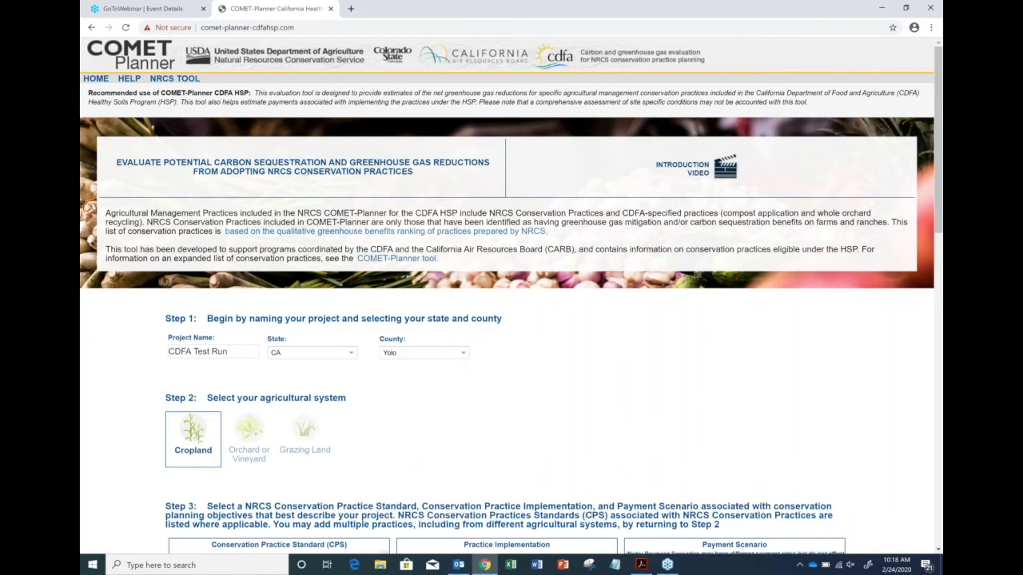
Step: Consult the Project Design Overview in the RePlan report in Adobe Acrobat, and return to COMET-Planner in Chrome
click(641, 565)
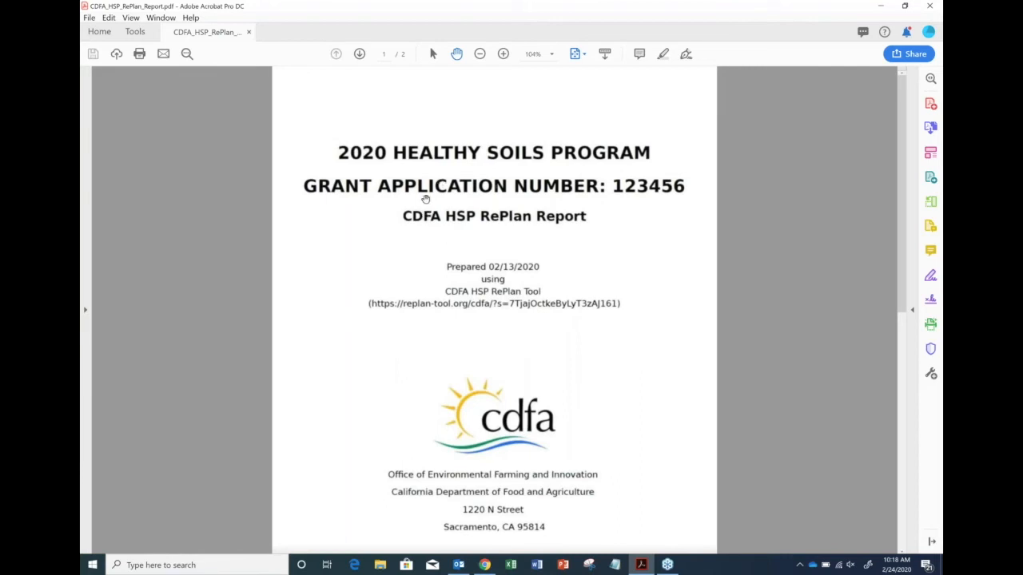
scroll(445, 188, down, 3)
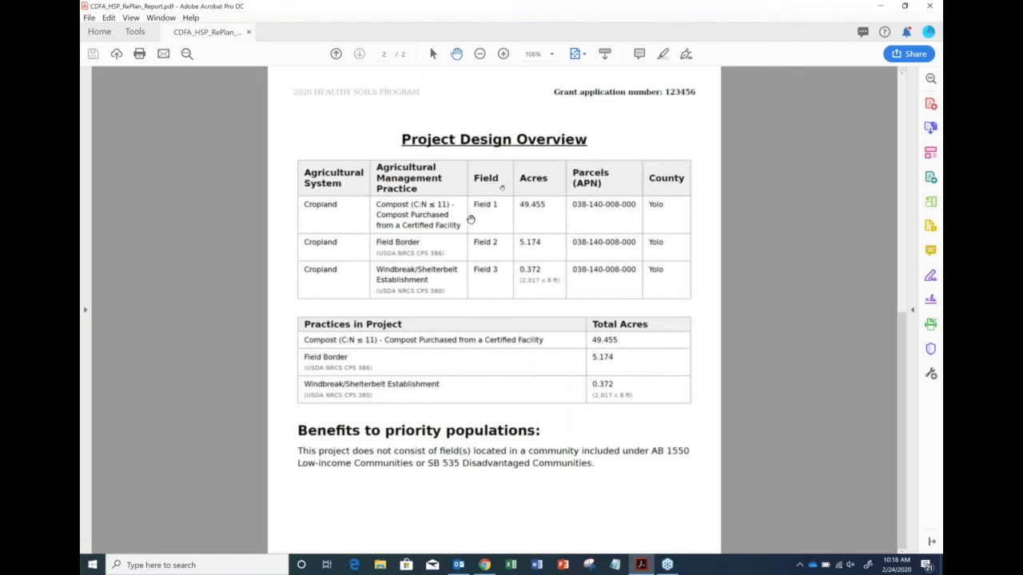
key(alt+Tab)
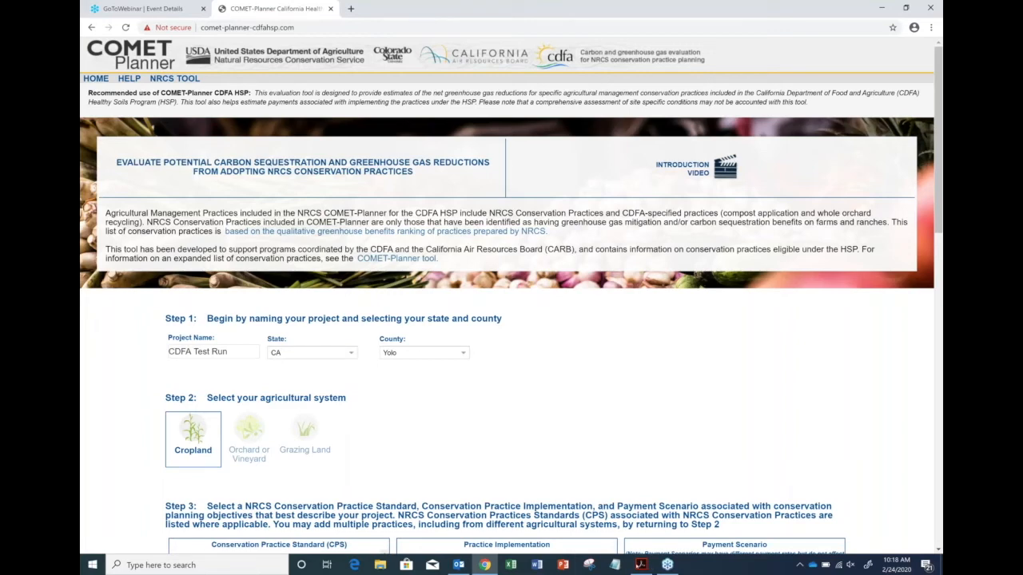
click(641, 565)
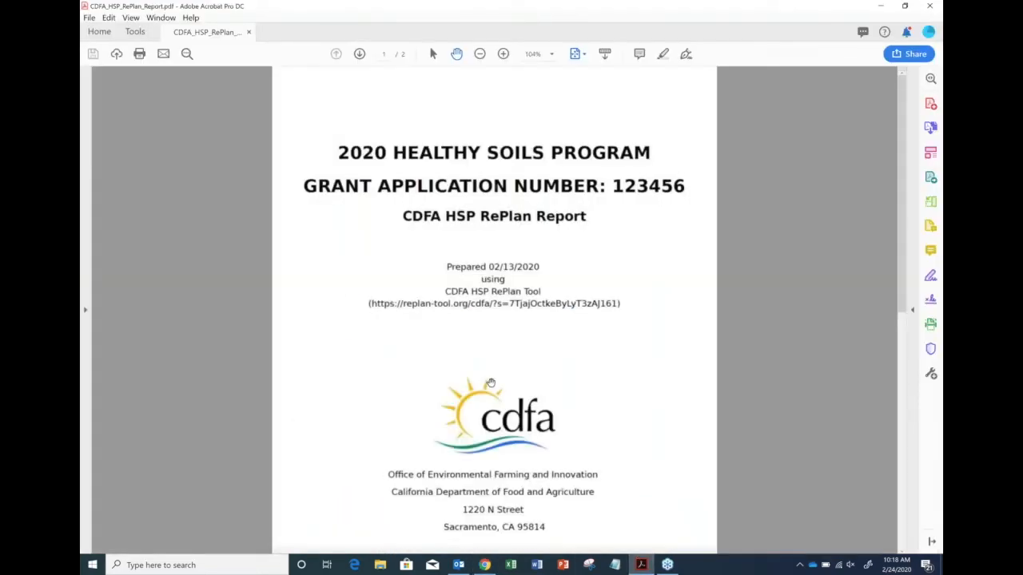
scroll(491, 383, down, 3)
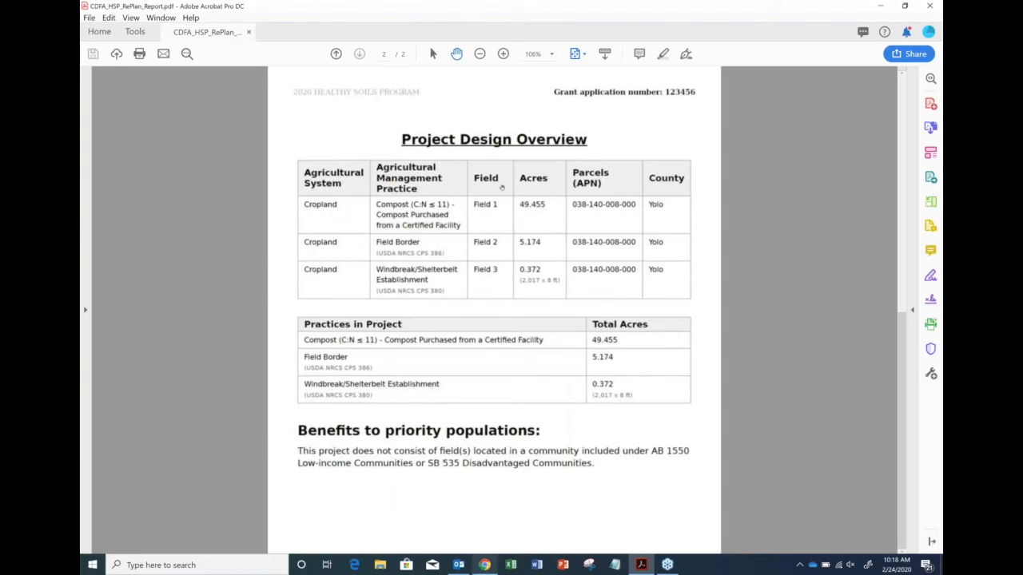
click(485, 565)
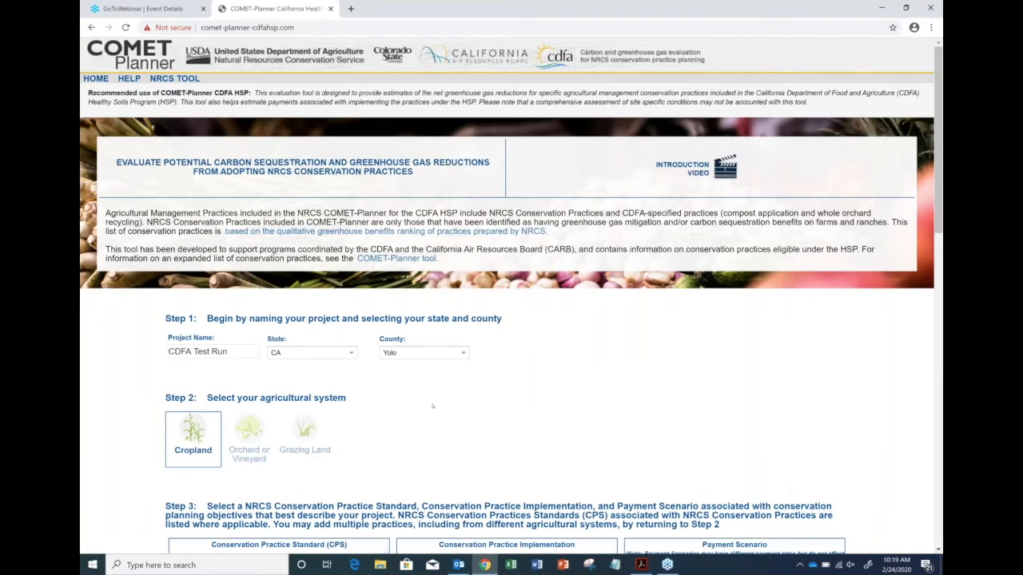
Step: Add cropland Compost Application (CPS 808) with C/N < or = 11 on annual crops, using compost from a certified composting facility
scroll(432, 406, down, 3)
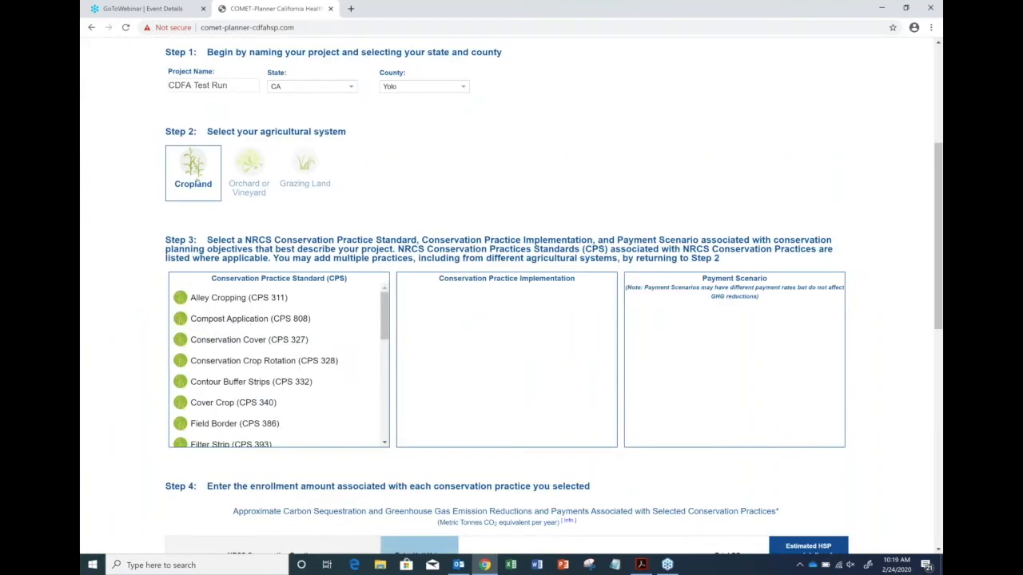
scroll(163, 228, down, 1)
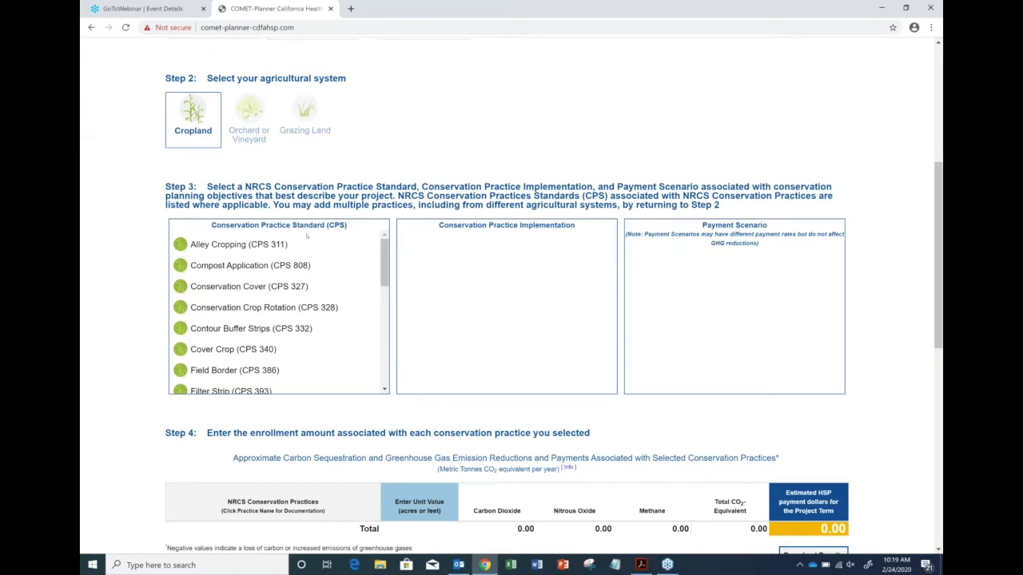
scroll(503, 134, down, 1)
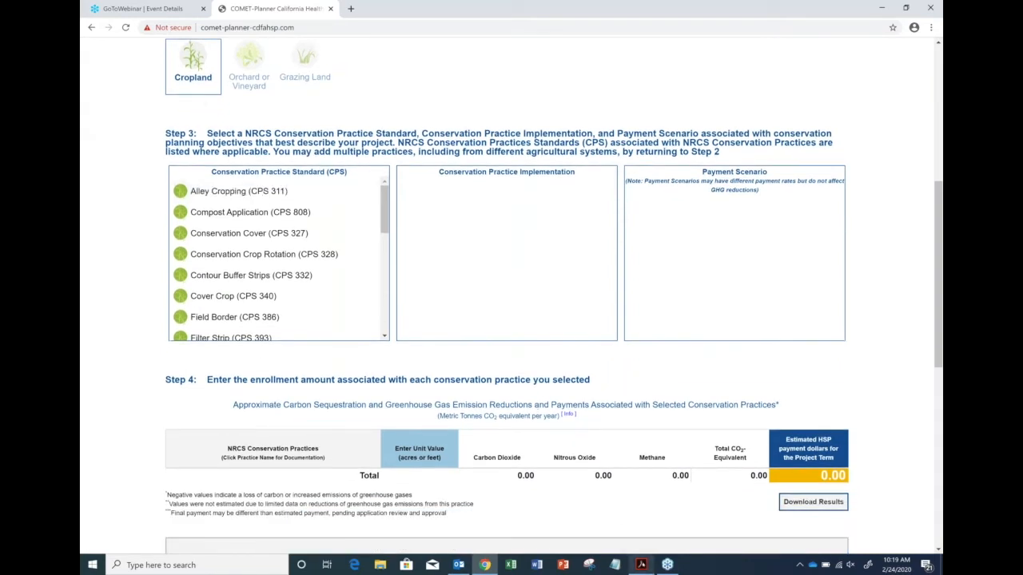
click(641, 564)
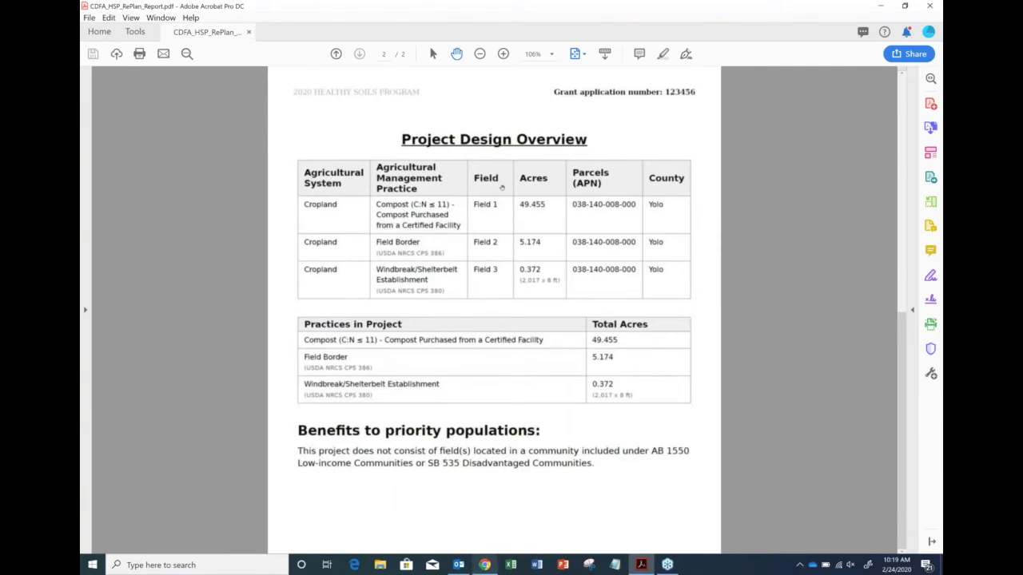
mouse_move(484, 565)
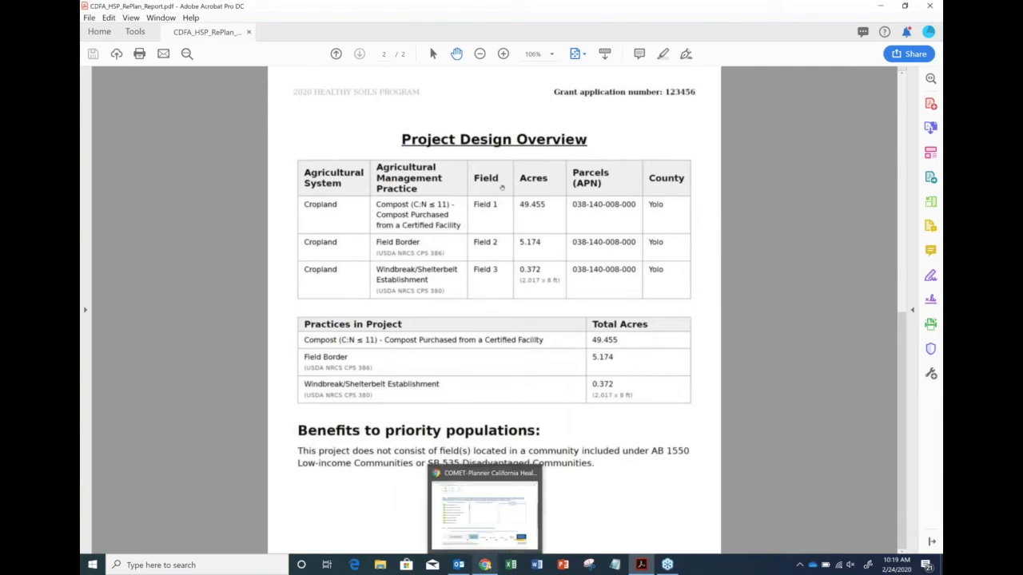
click(484, 565)
scroll(282, 278, down, 3)
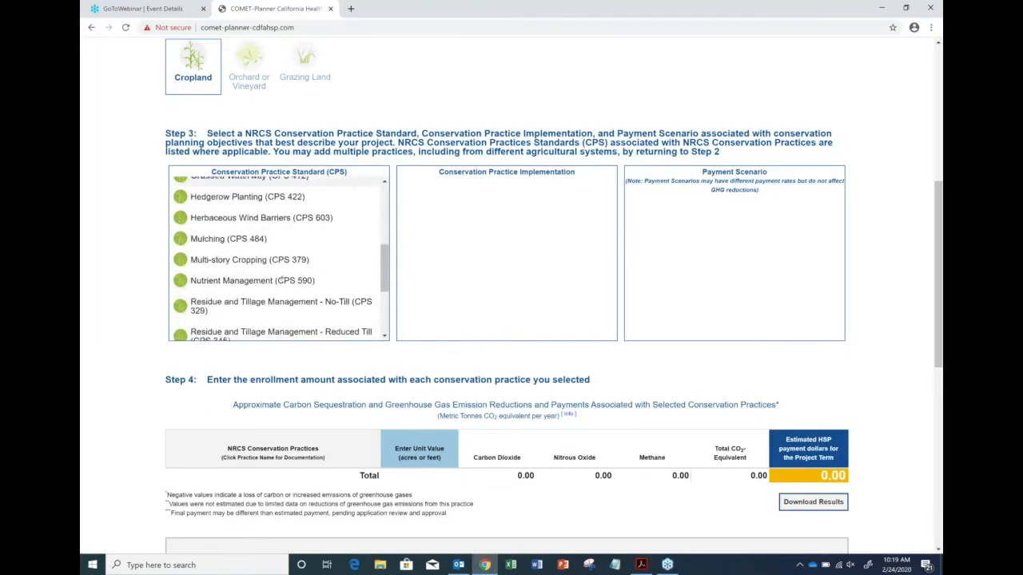
scroll(281, 277, up, 5)
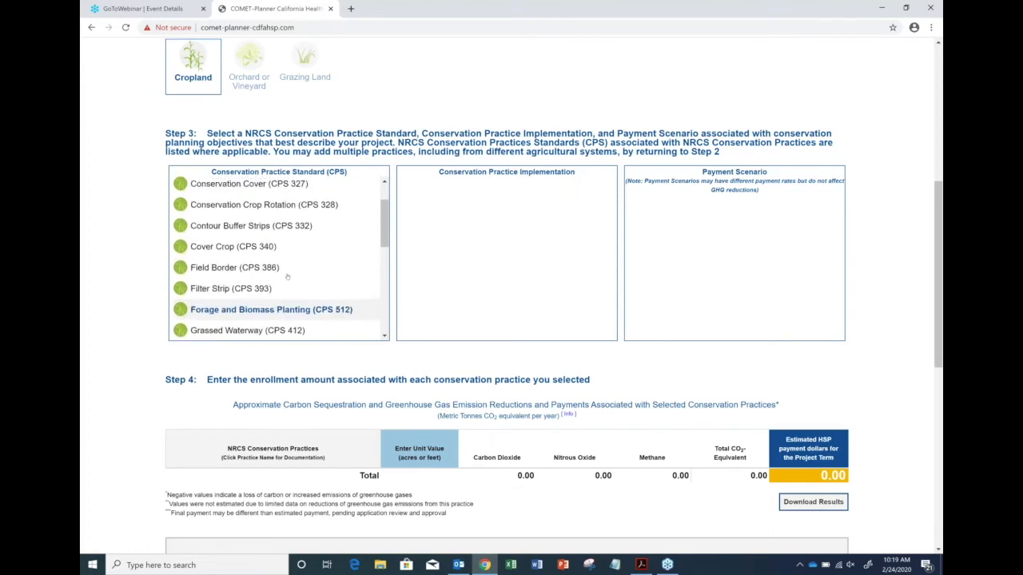
click(286, 212)
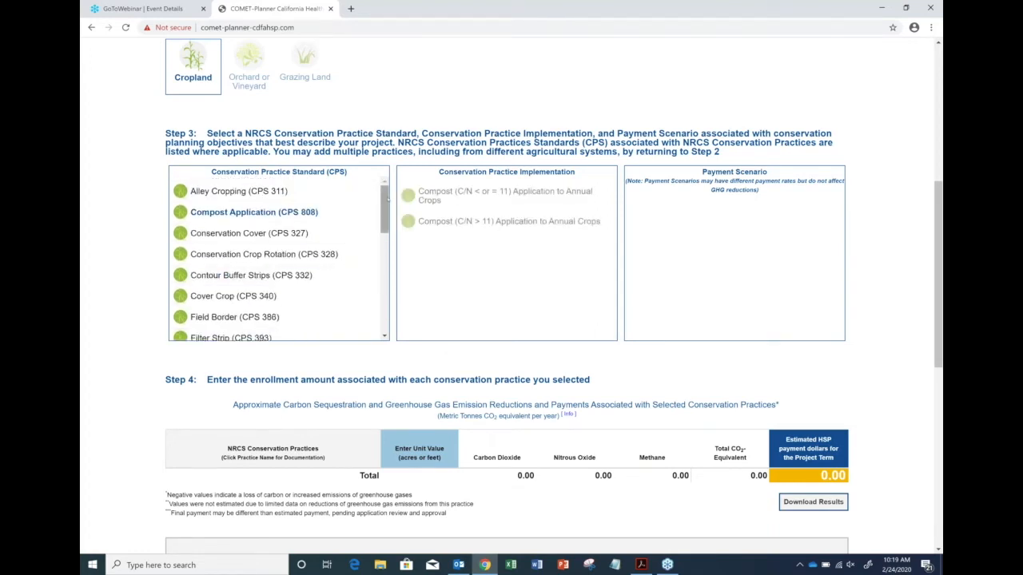
click(508, 199)
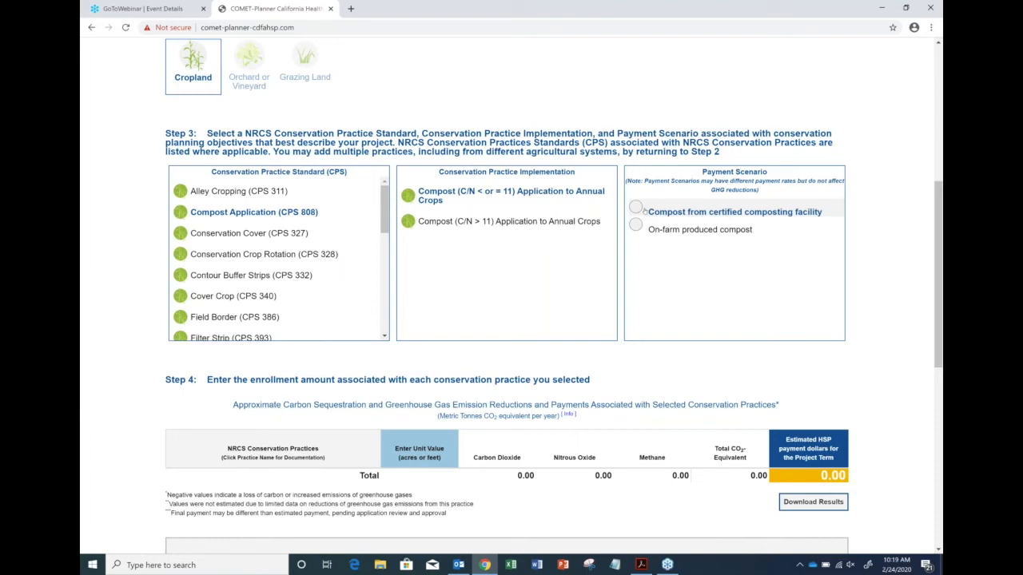
click(640, 209)
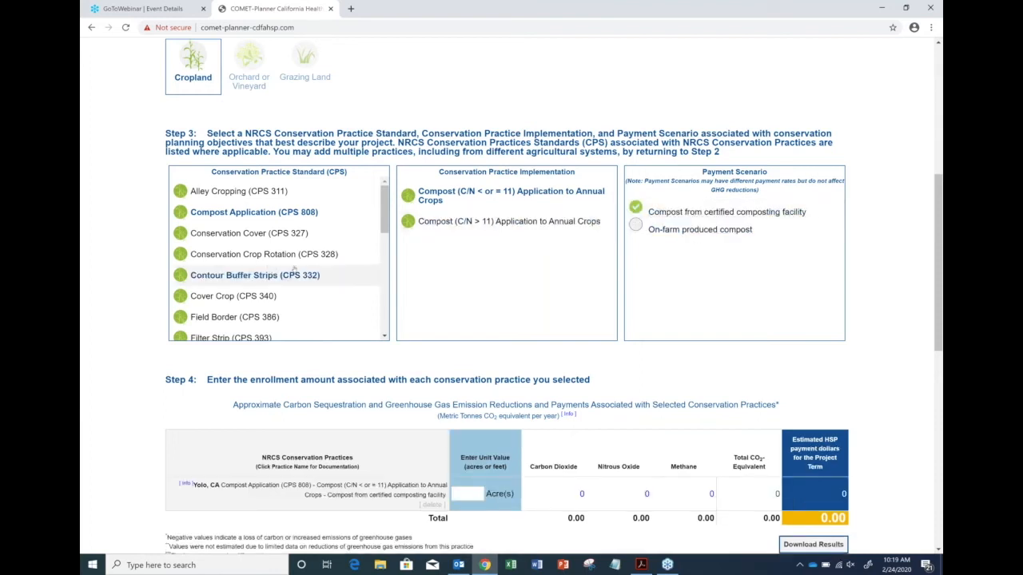
Step: Check Field 1's acreage in the RePlan report and enter 49.455 acres for the compost application practice
scroll(280, 252, down, 1)
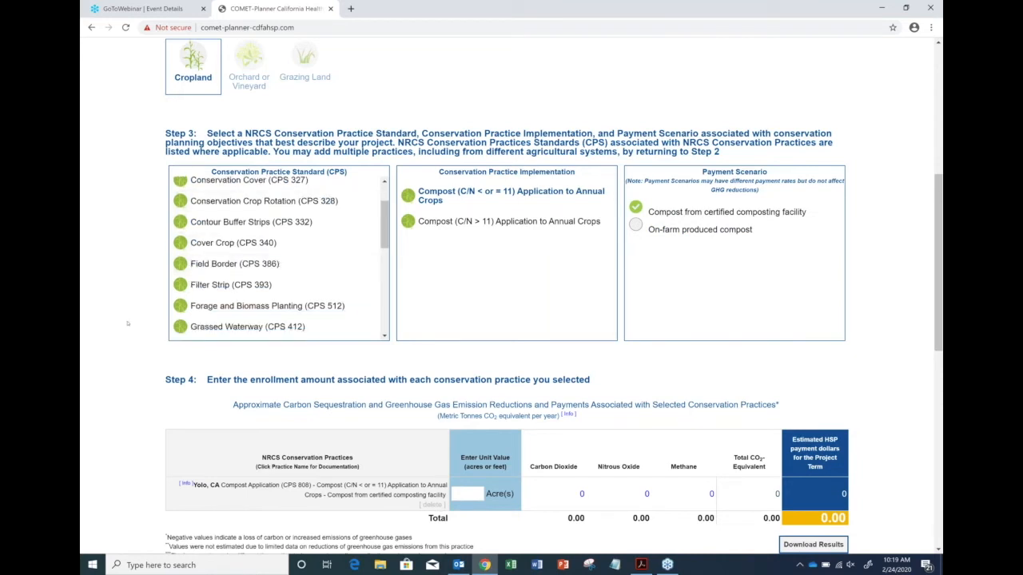
scroll(136, 311, down, 1)
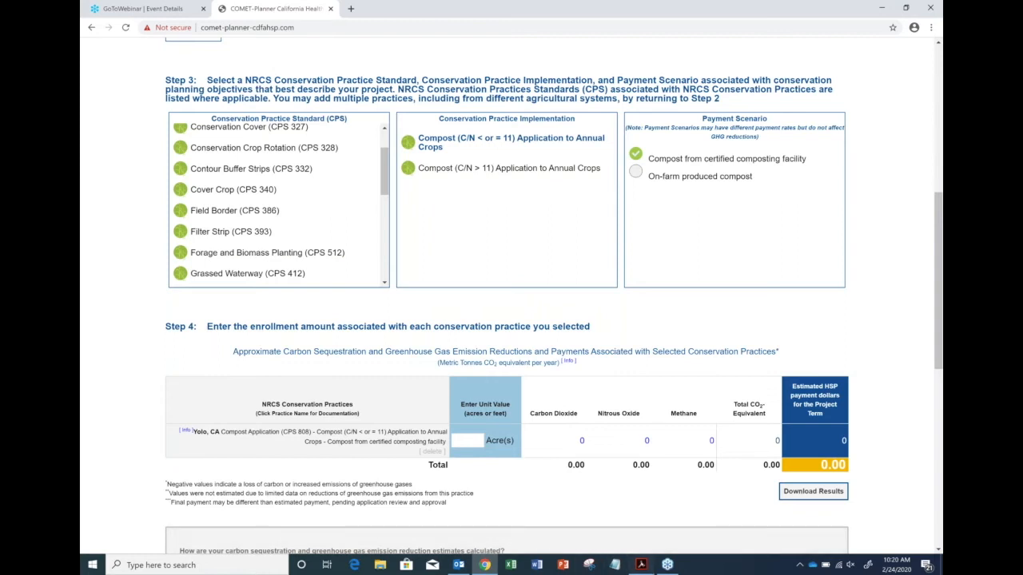
click(641, 565)
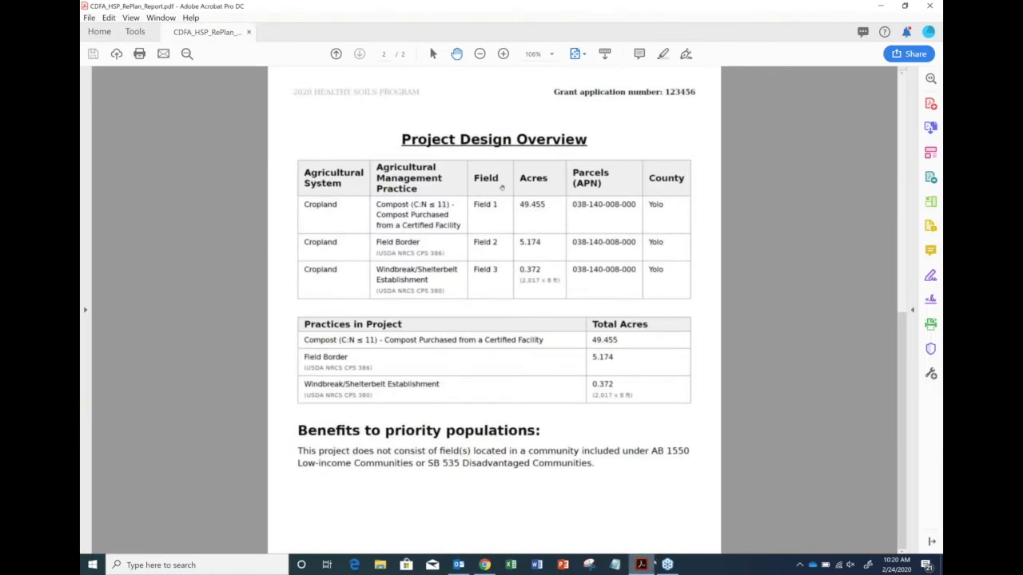
click(485, 565)
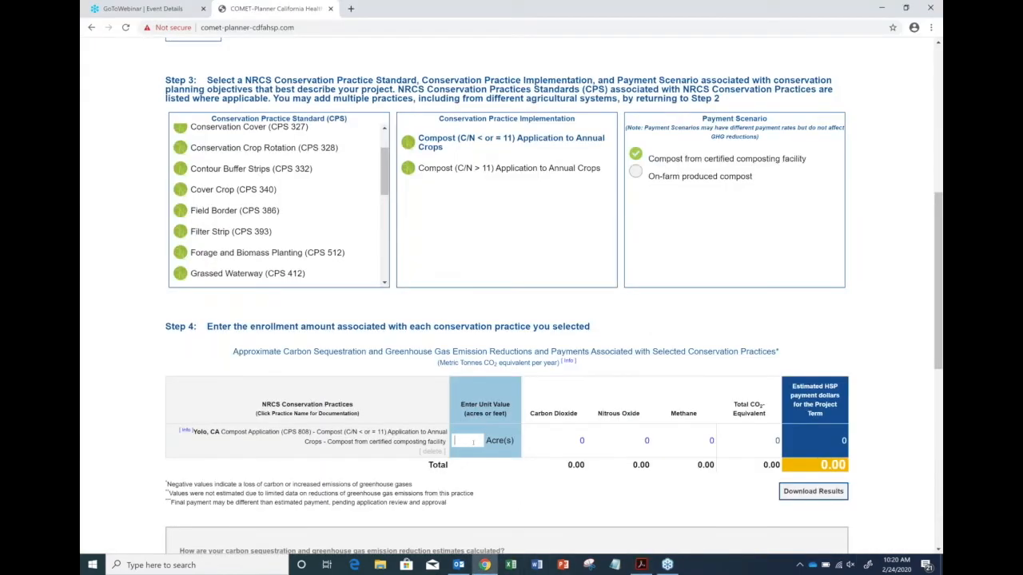
click(473, 442)
text(49)
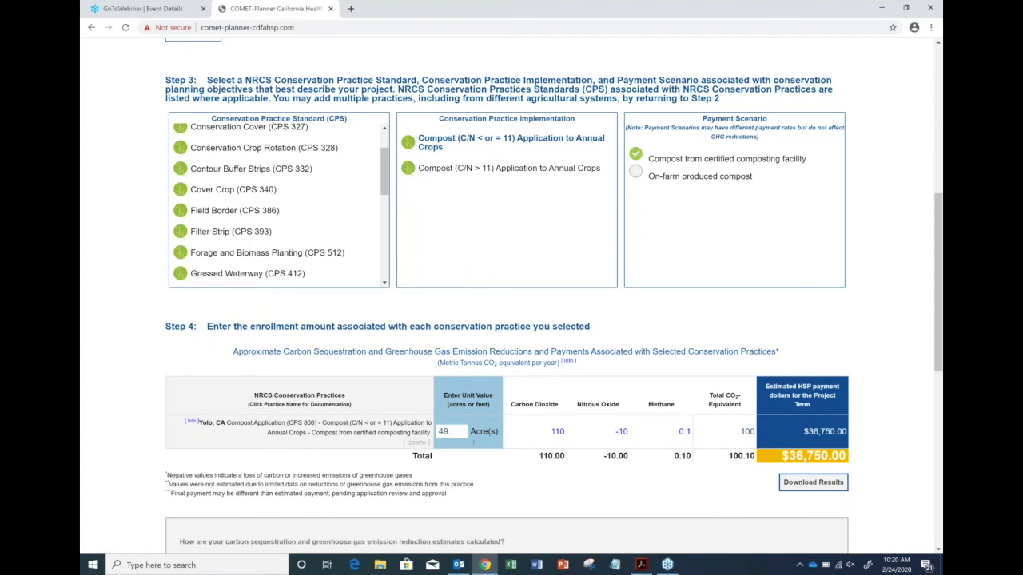
text(.455)
Step: Look up the project's second practice in the RePlan report's Project Design Overview and return to COMET-Planner's practice selection
mouse_move(641, 565)
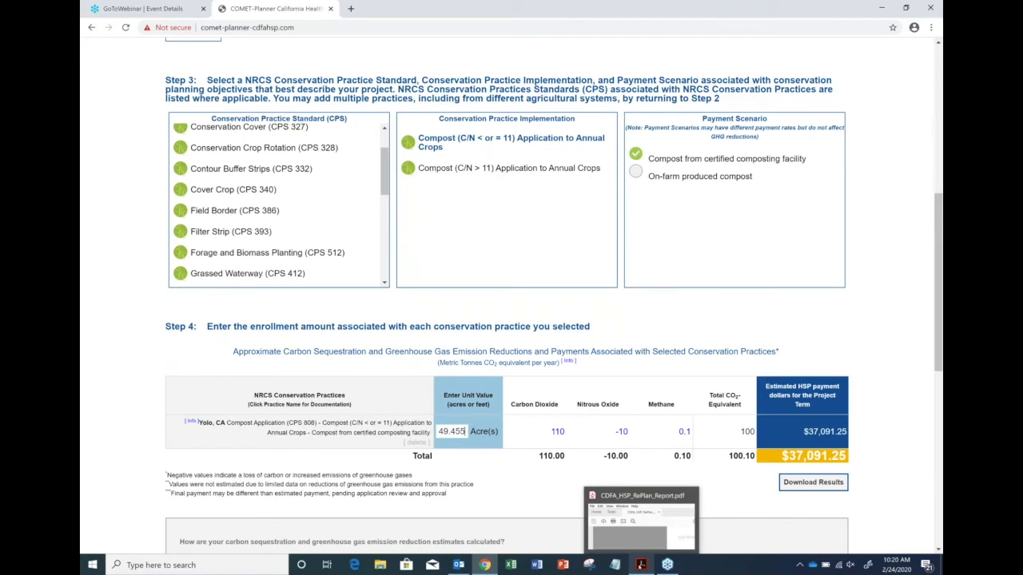
click(641, 521)
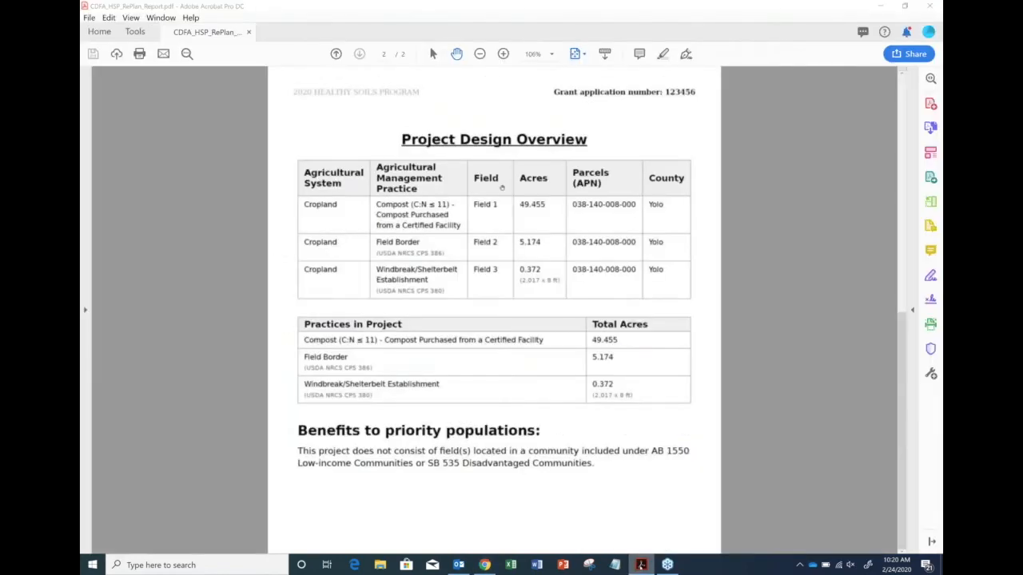
key(alt+Tab)
scroll(100, 297, up, 1)
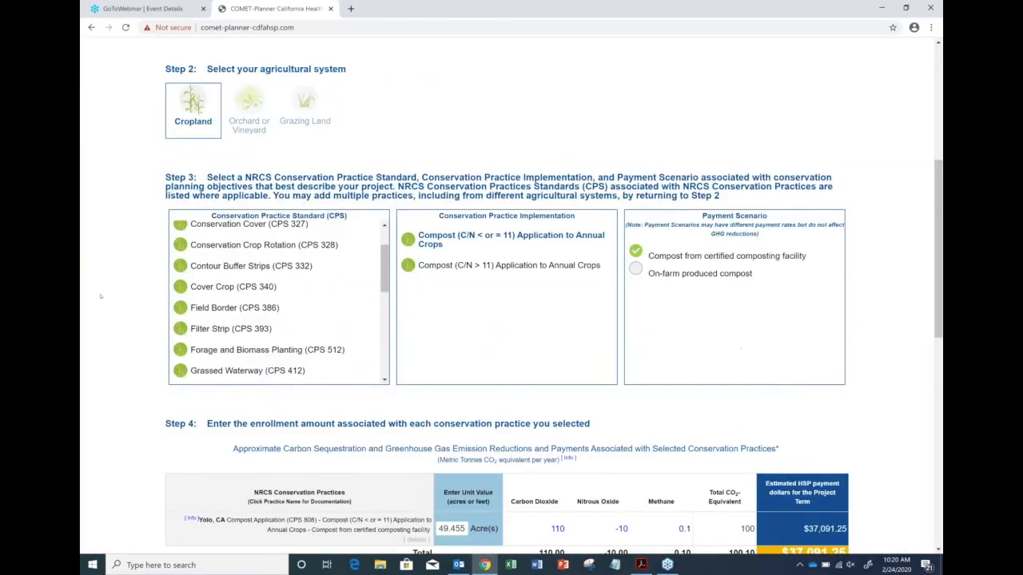
scroll(101, 296, up, 2)
scroll(100, 296, down, 1)
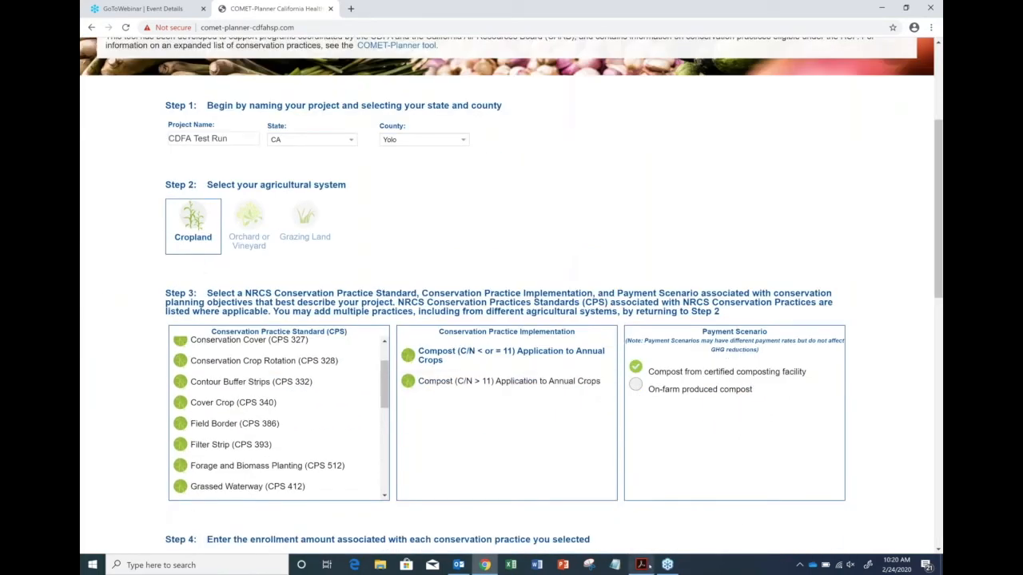
click(643, 565)
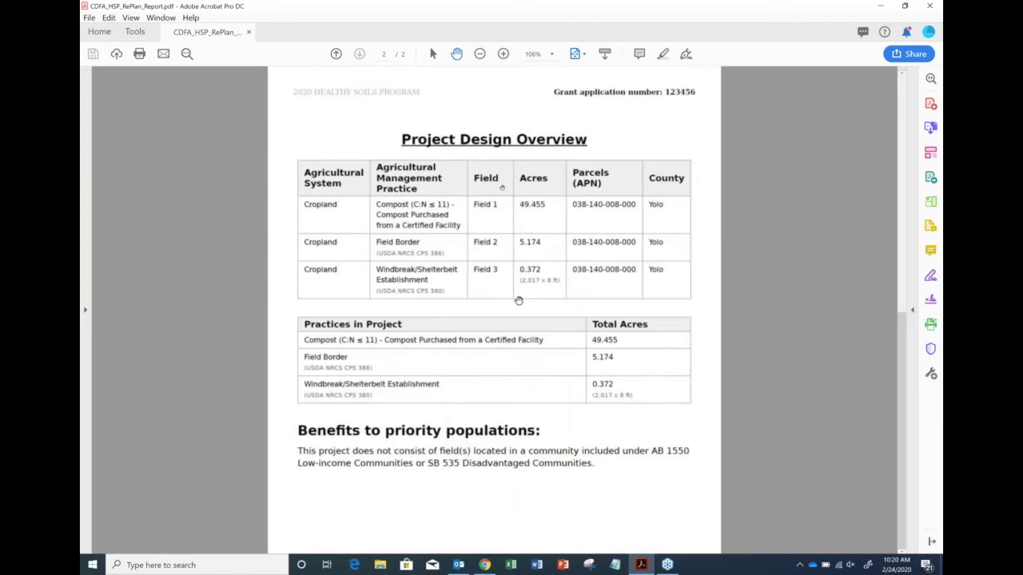
click(641, 568)
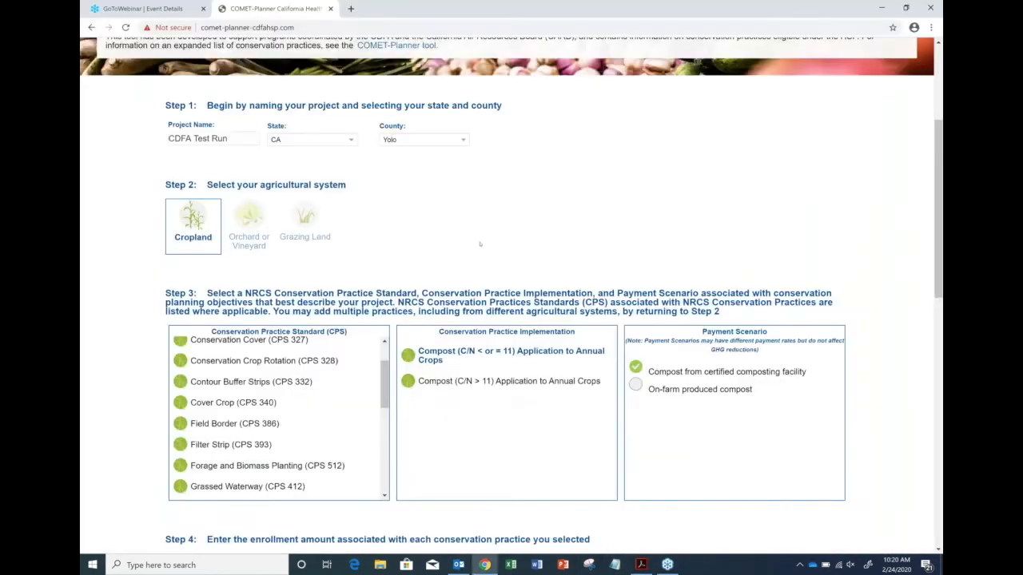
Step: Add Field Border (CPS 386), converting strips of irrigated cropland to permanent unfertilized grass cover, with the Pollinator payment scenario
click(242, 424)
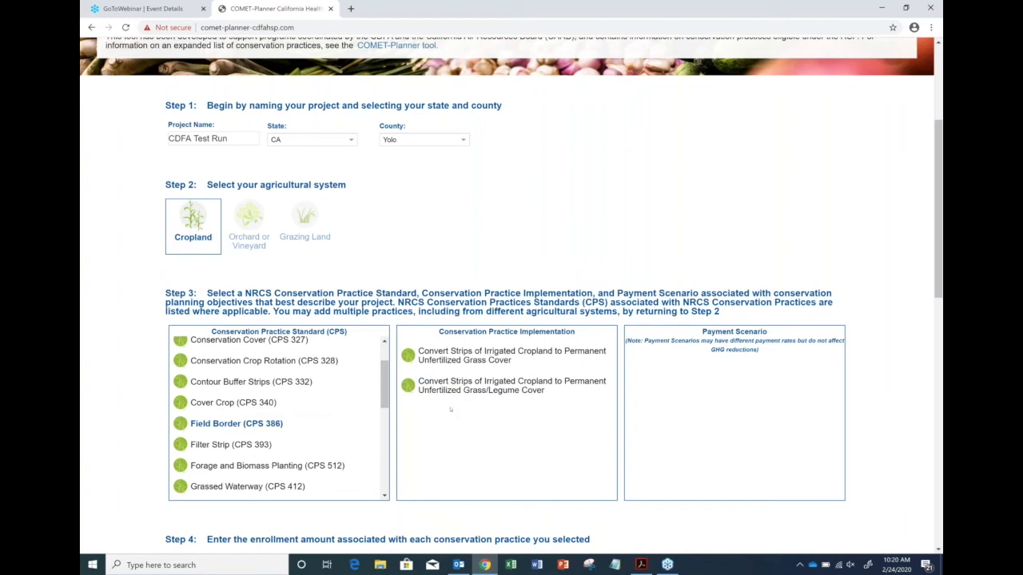
click(430, 387)
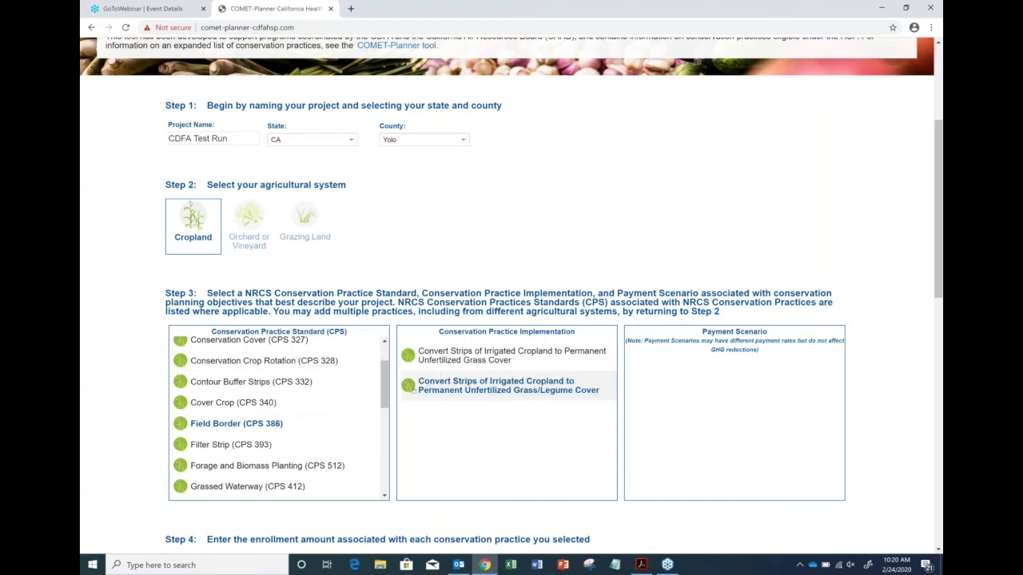
click(409, 357)
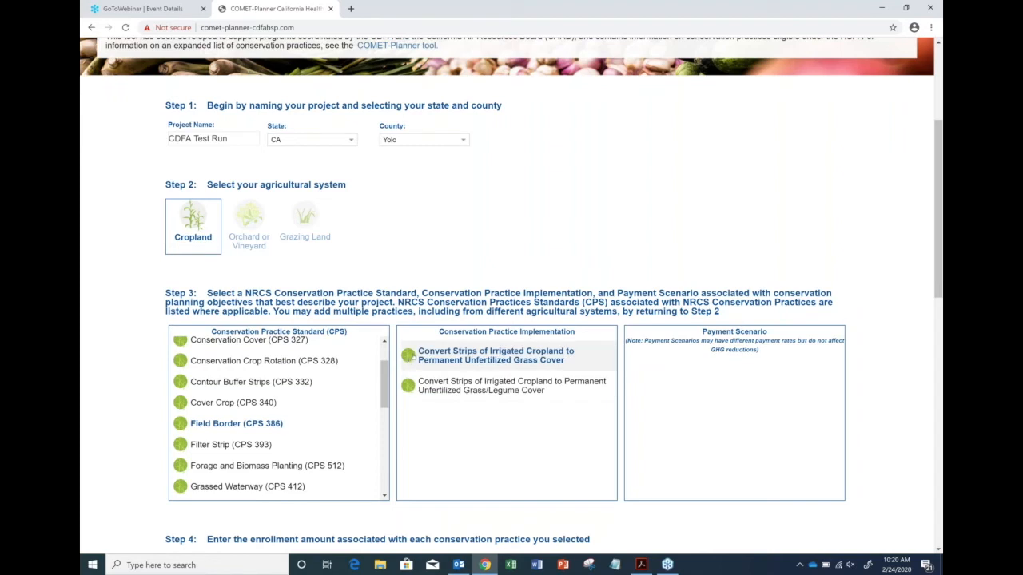
click(414, 355)
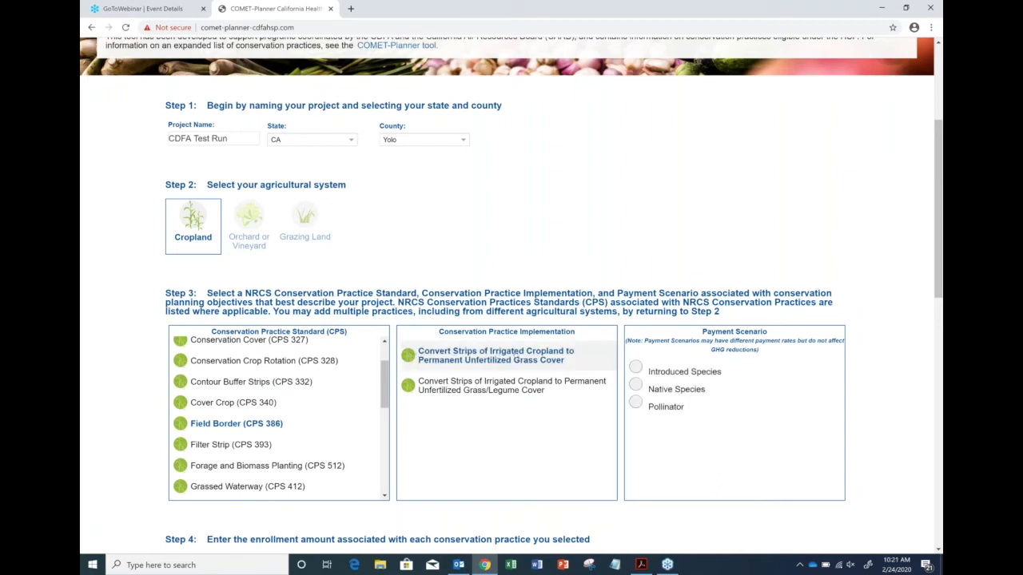
click(635, 386)
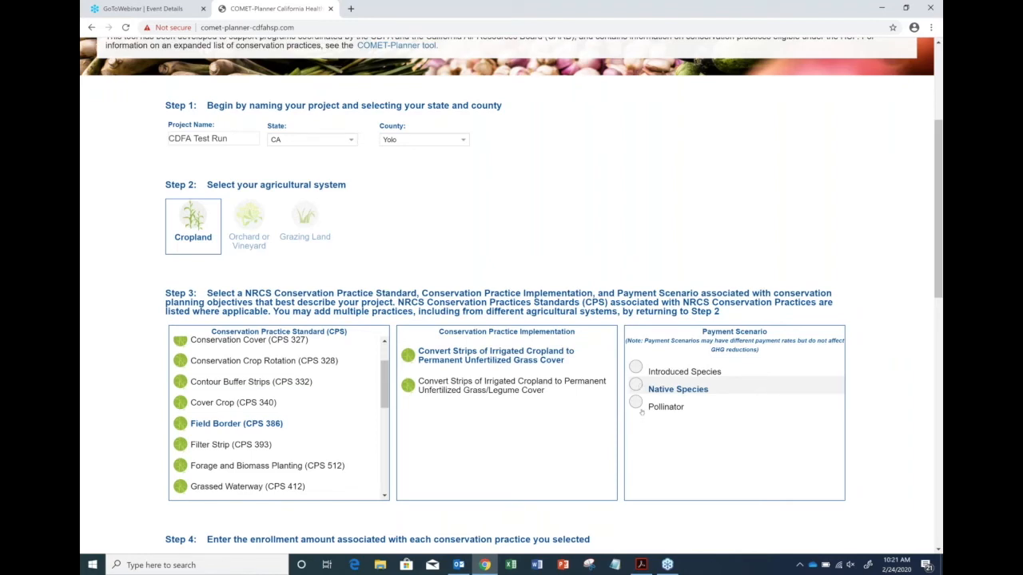
click(640, 407)
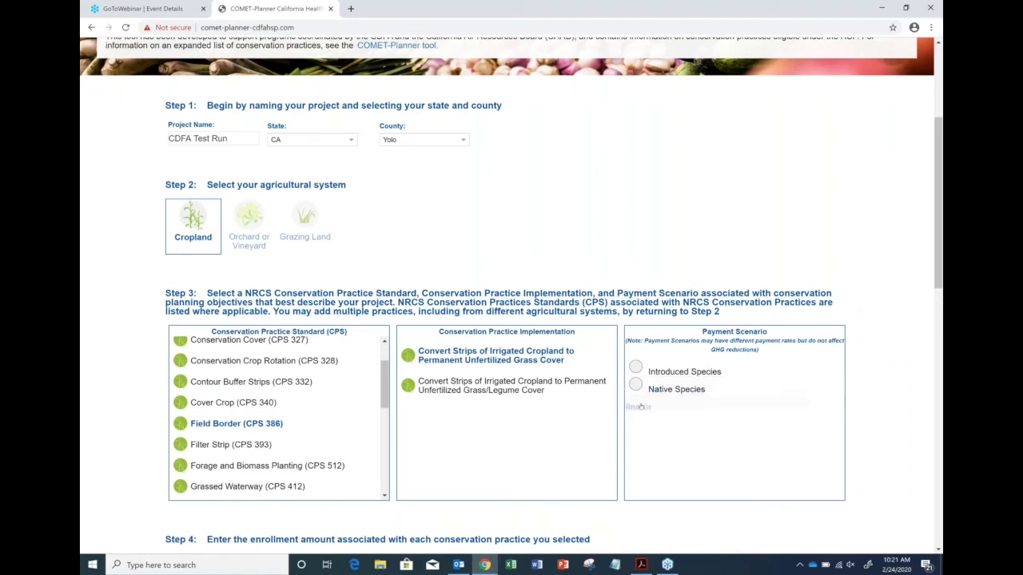
Step: Check the field border acreage in the RePlan report in Adobe Acrobat and enter 5.174 acres for that practice in COMET-Planner
scroll(484, 313, down, 3)
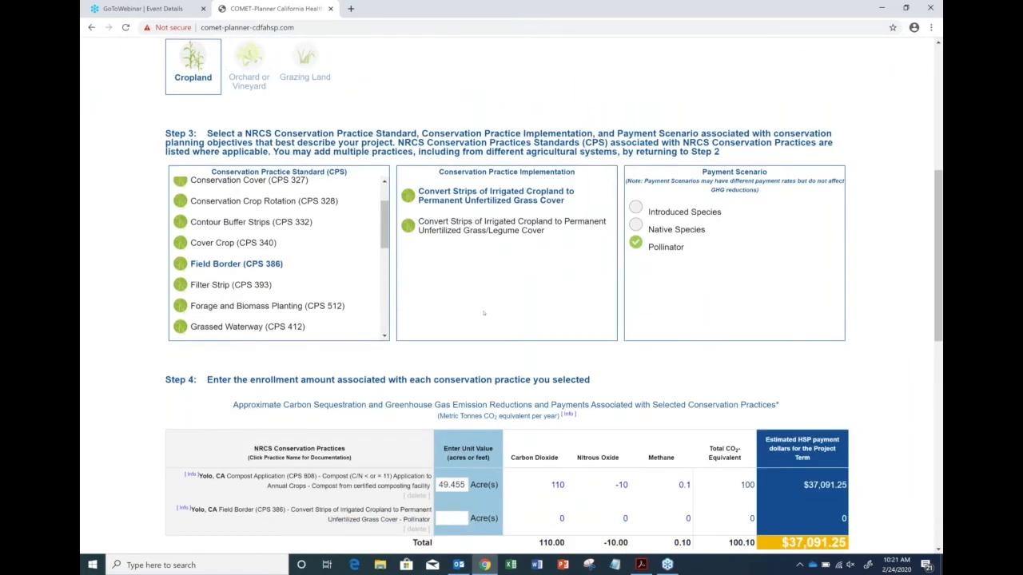
scroll(483, 313, down, 2)
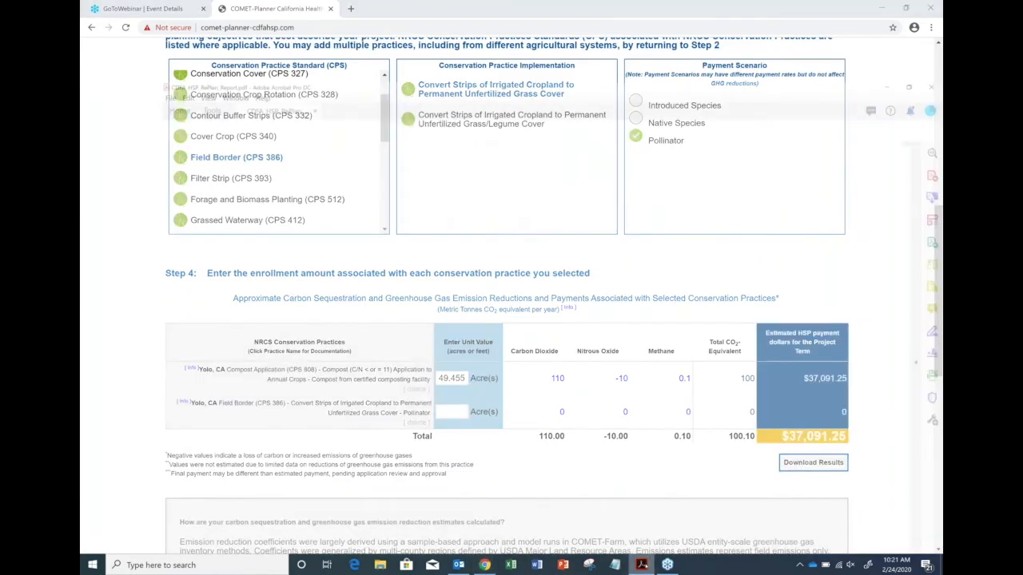
click(642, 565)
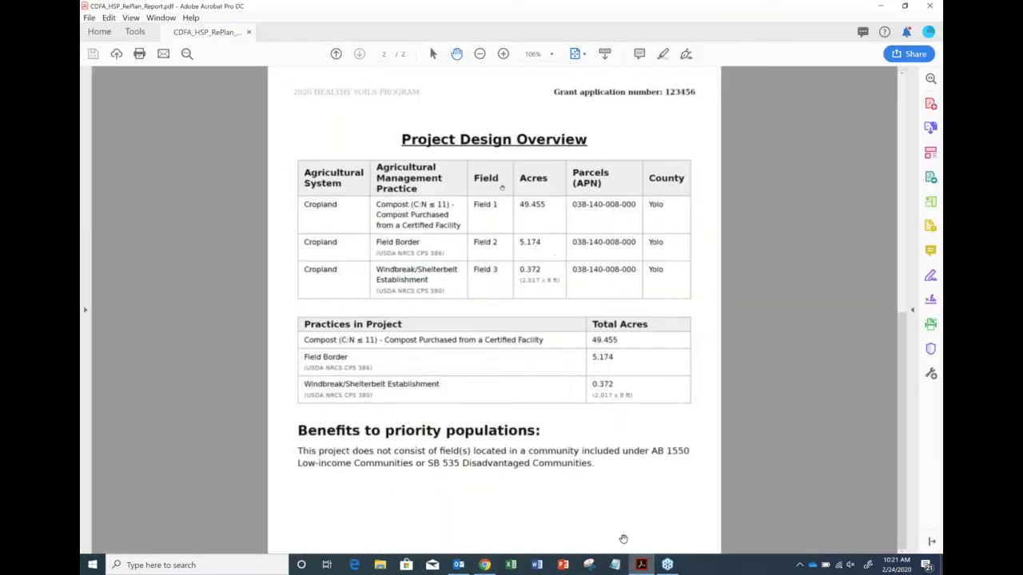
key(alt+Tab)
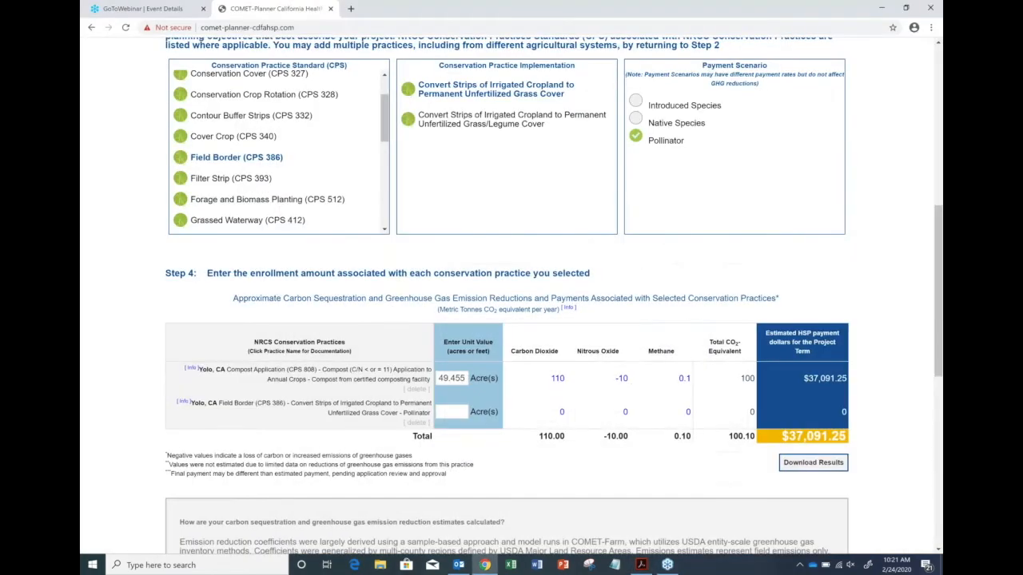
text(5.174)
Step: Consult the RePlan report's third practice and add Windbreak/Shelterbelt Establishment (CPS 380) with 1 row of woody plants, payment scenario 1-row/Trees/Containers/Hand Planted/Protected
click(640, 565)
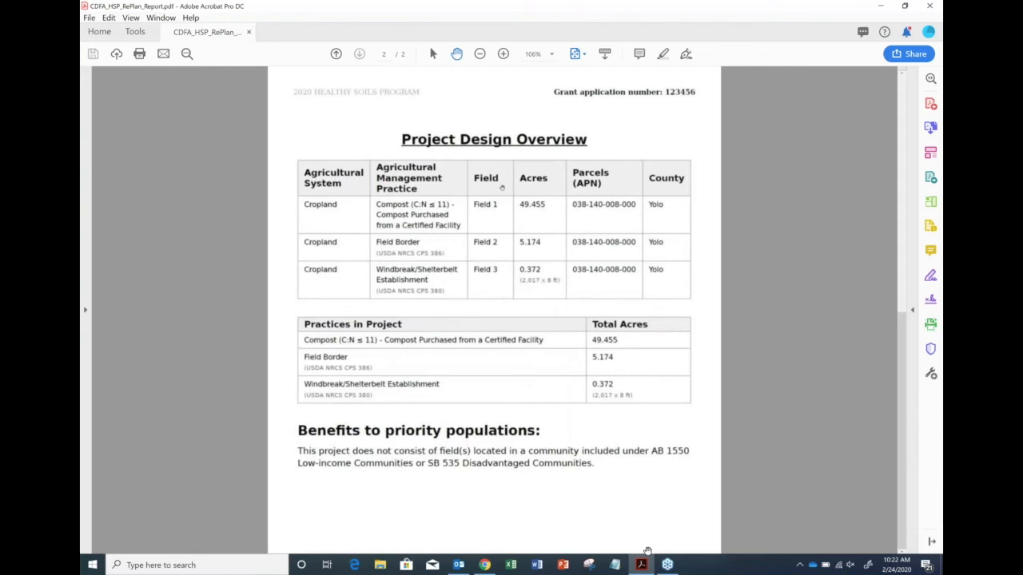
key(alt+Tab)
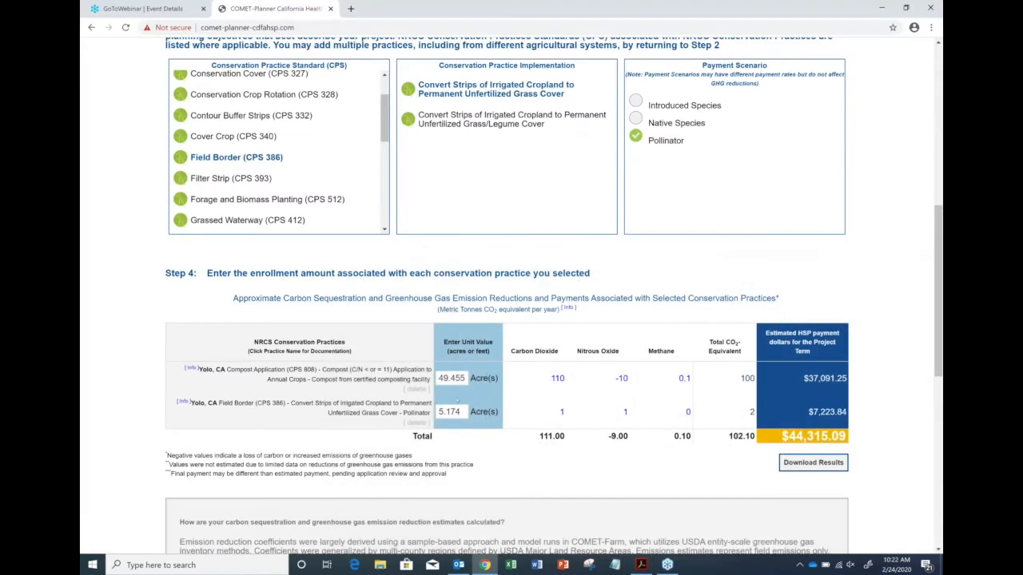
scroll(387, 124, down, 4)
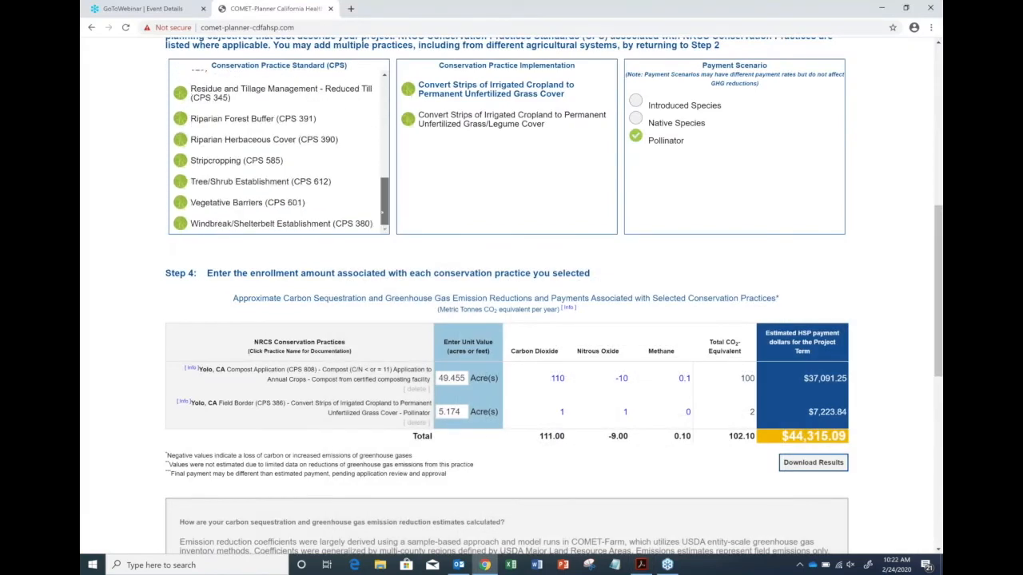
click(272, 223)
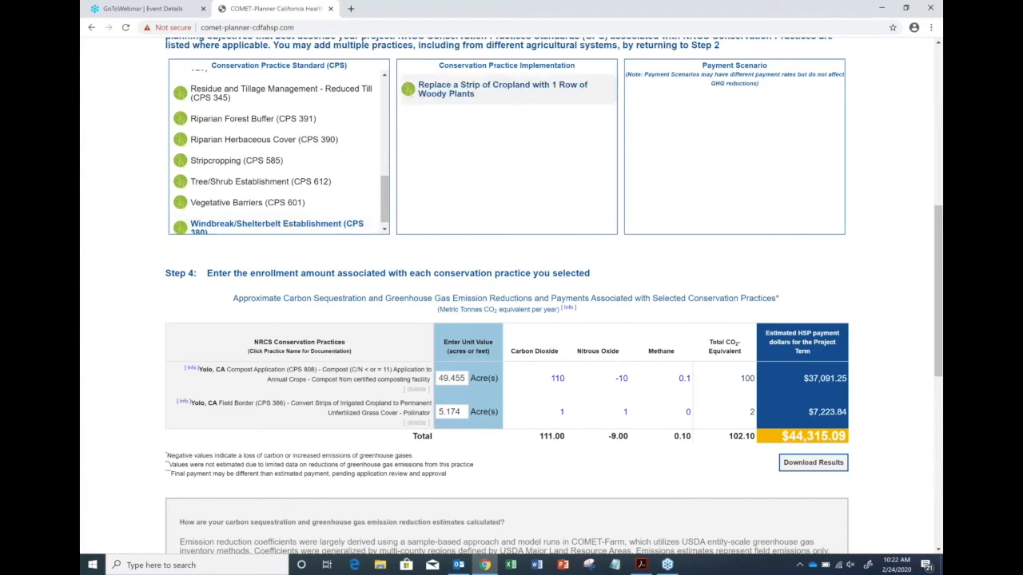
click(429, 88)
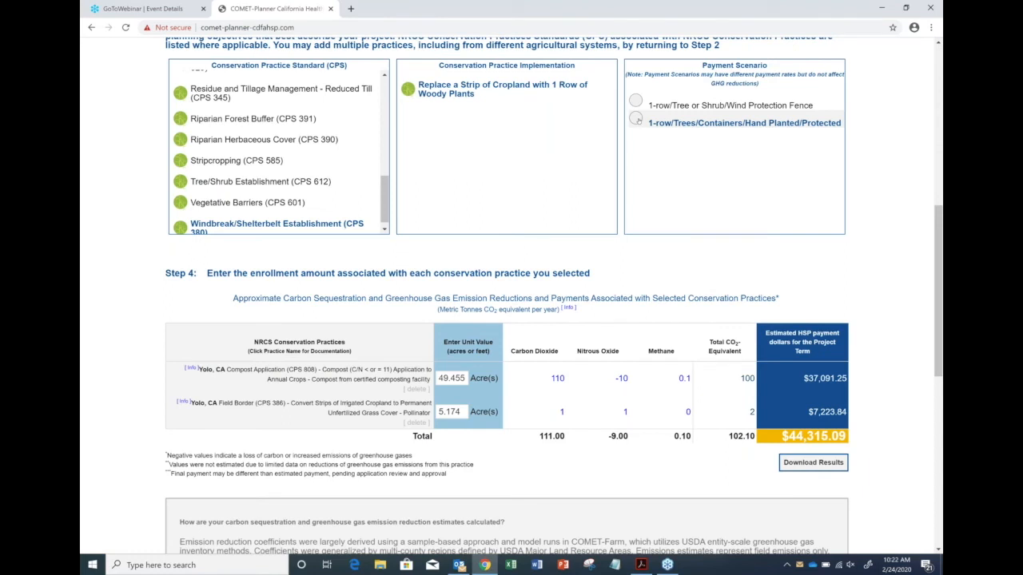
click(638, 121)
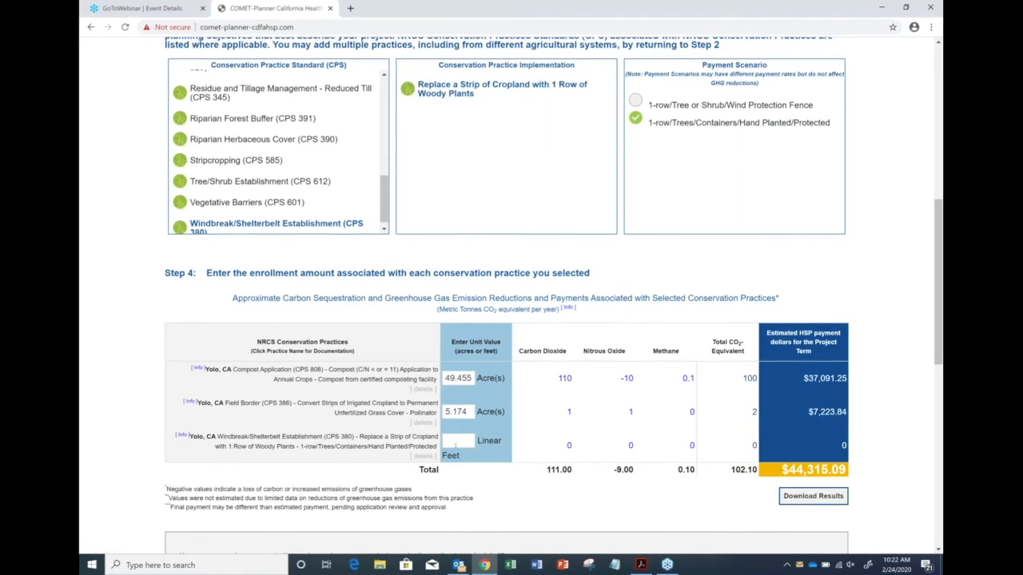
Step: Enter 2017 linear feet as the unit value for the windbreak/shelterbelt practice
click(451, 442)
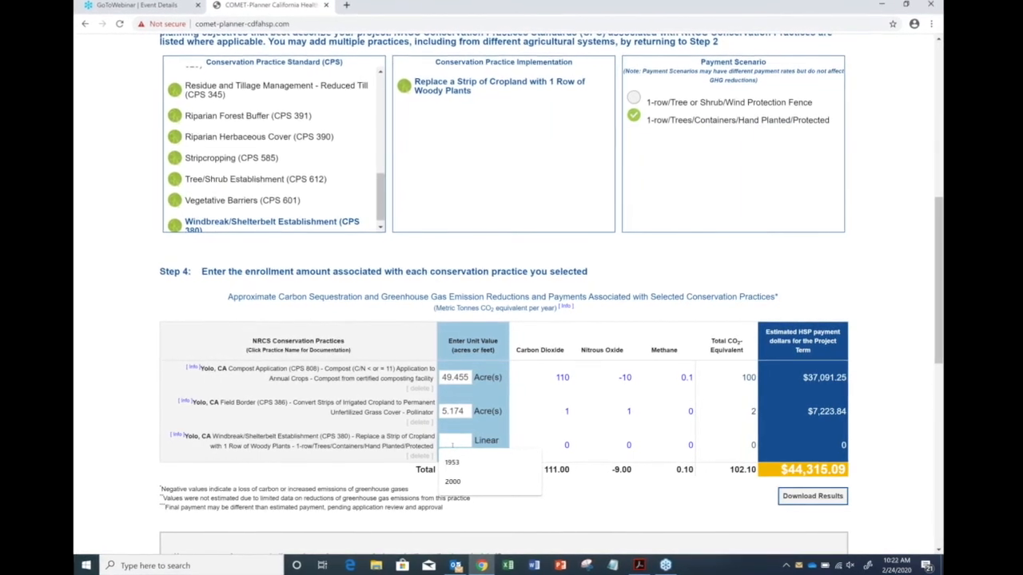
text(2)
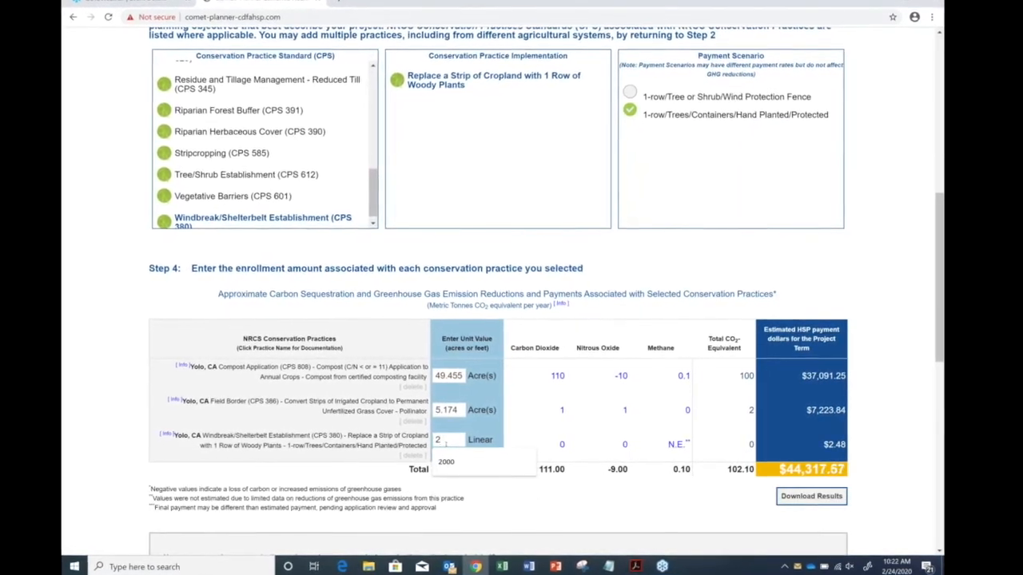
text(017)
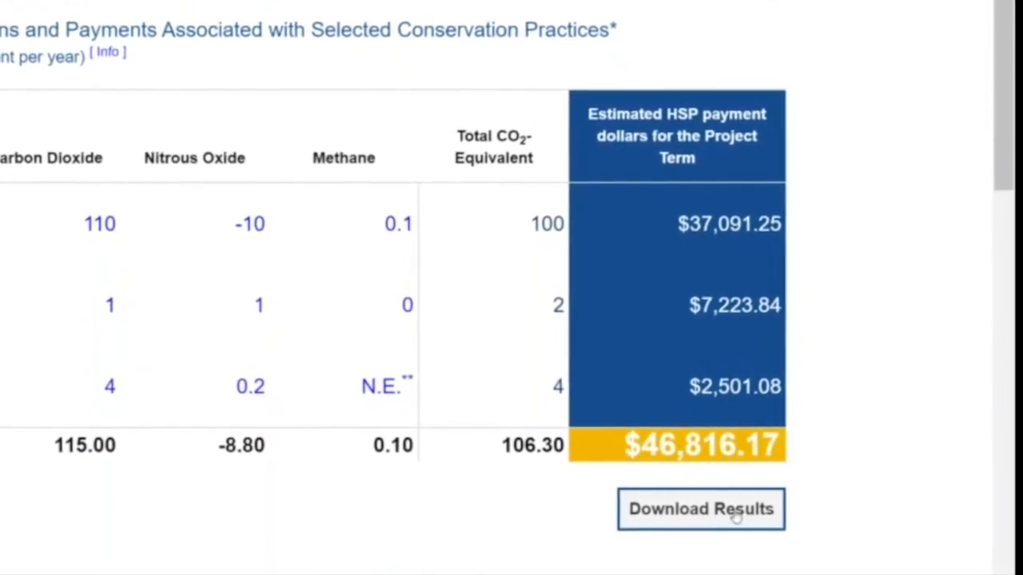
Step: Download the COMET-Planner results as a PDF and open the report to review its practices, GHG reductions and estimated payments
click(712, 513)
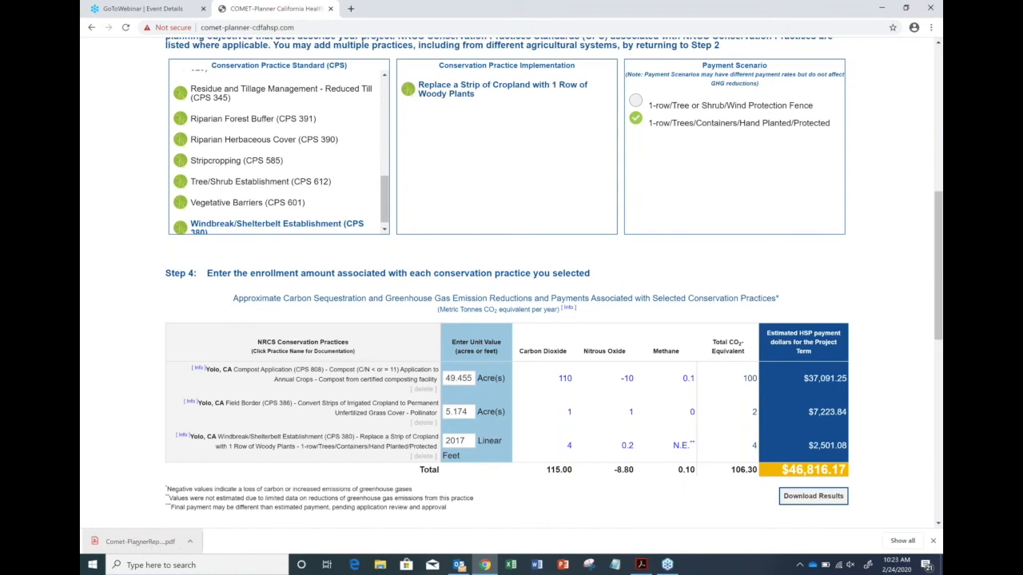
double_click(138, 542)
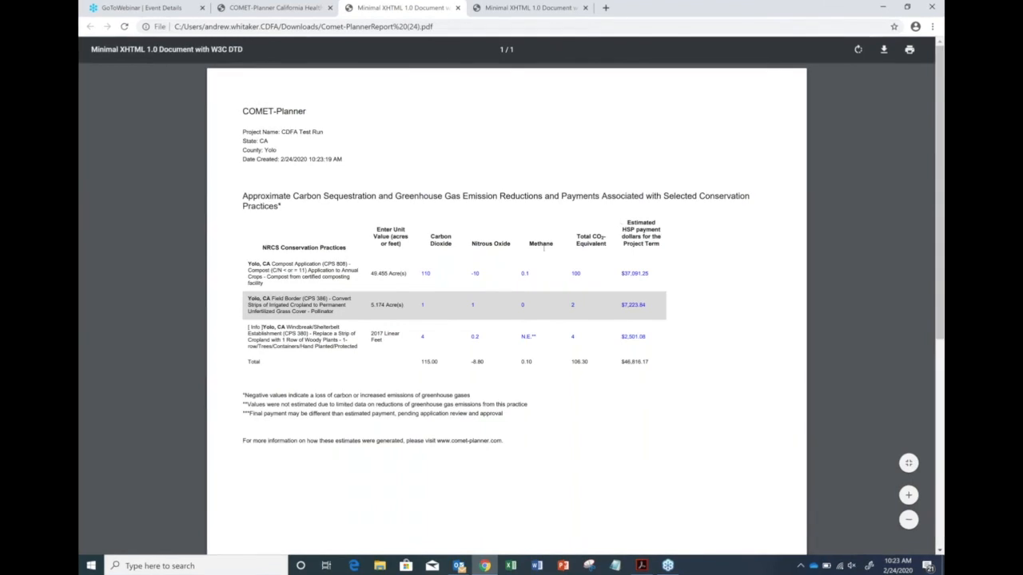
scroll(534, 257, down, 1)
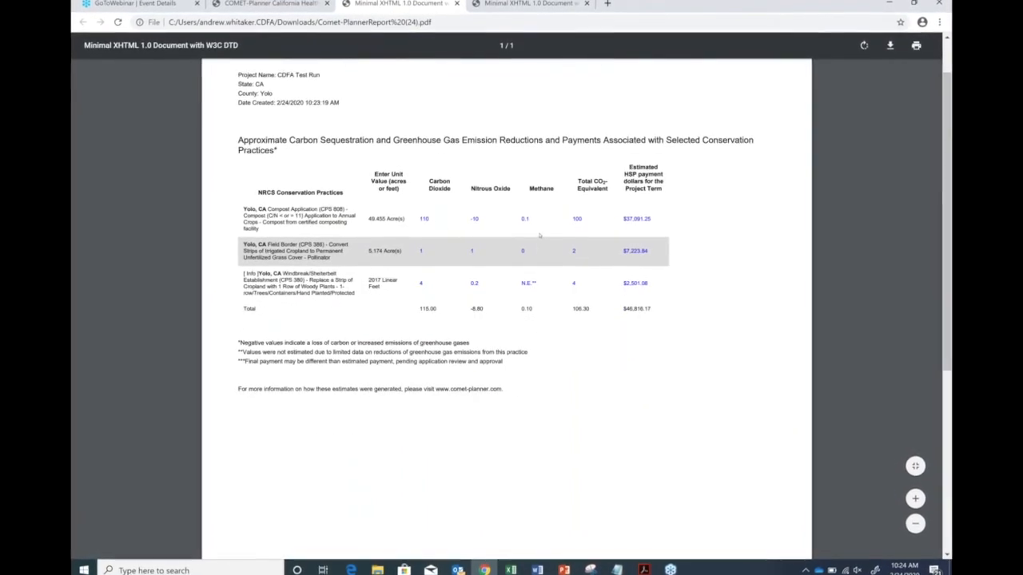
scroll(543, 235, down, 2)
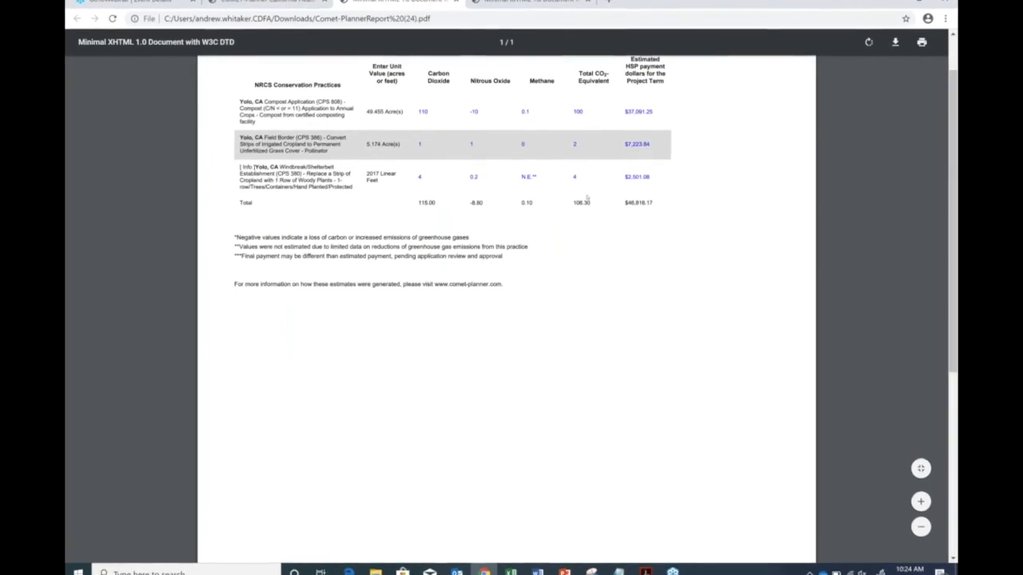
scroll(452, 386, up, 1)
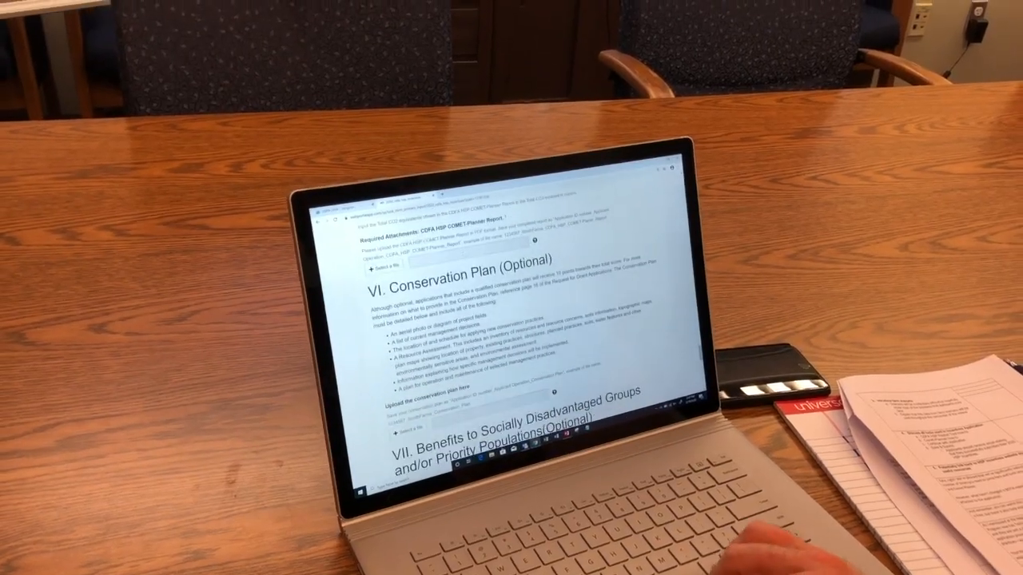
scroll(511, 328, down, 2)
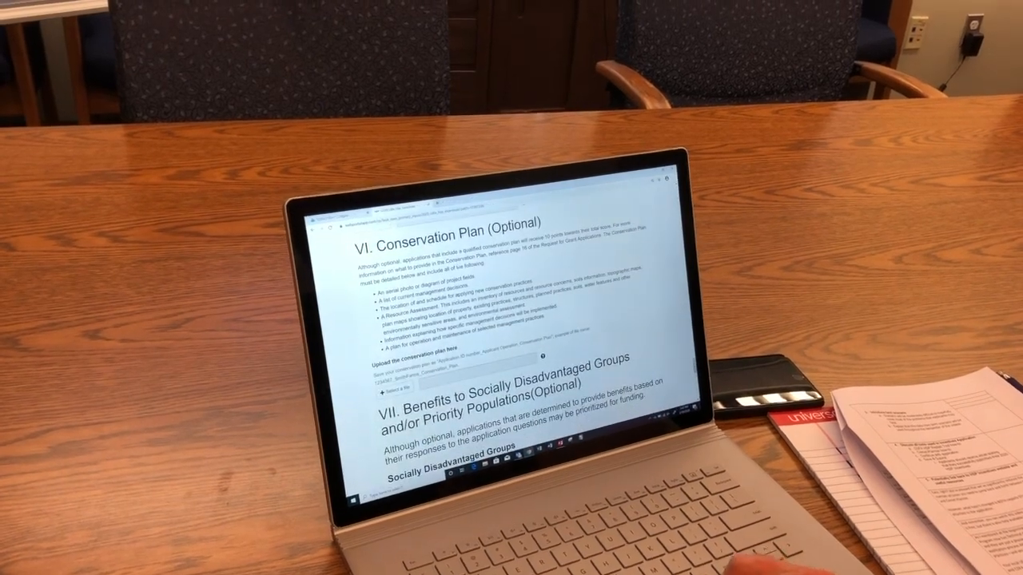
scroll(512, 335, down, 3)
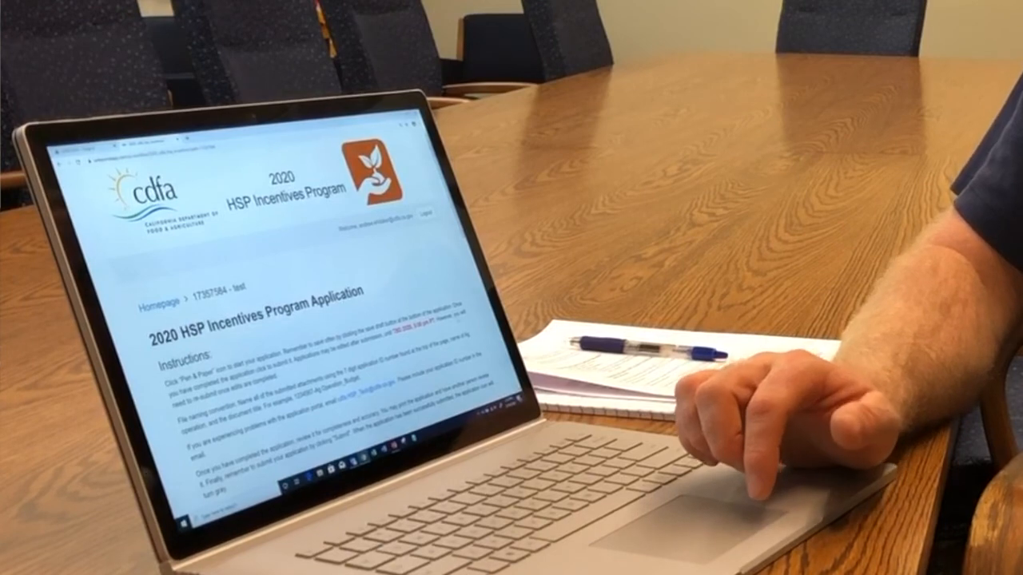
scroll(304, 319, down, 10)
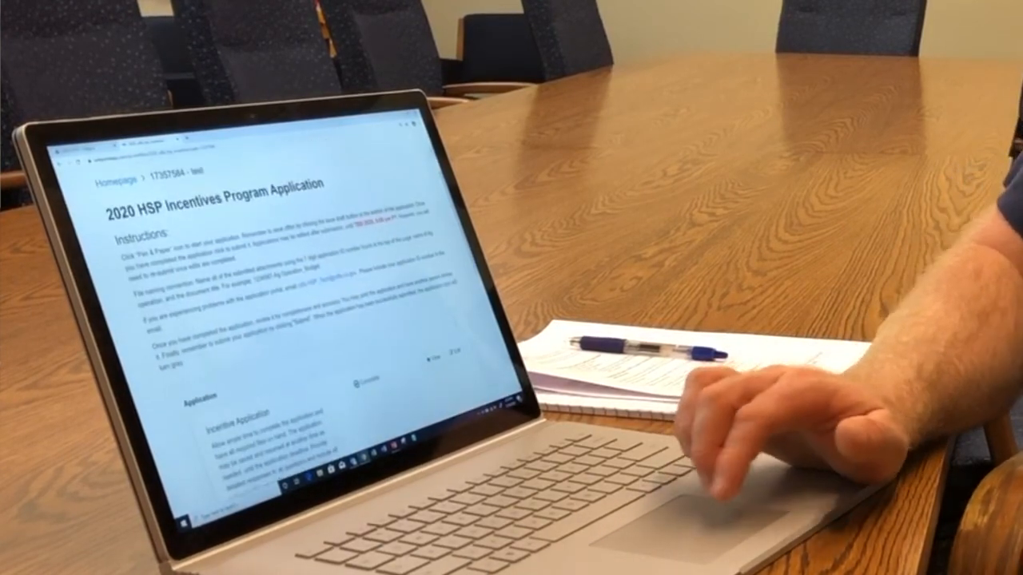
scroll(303, 319, down, 5)
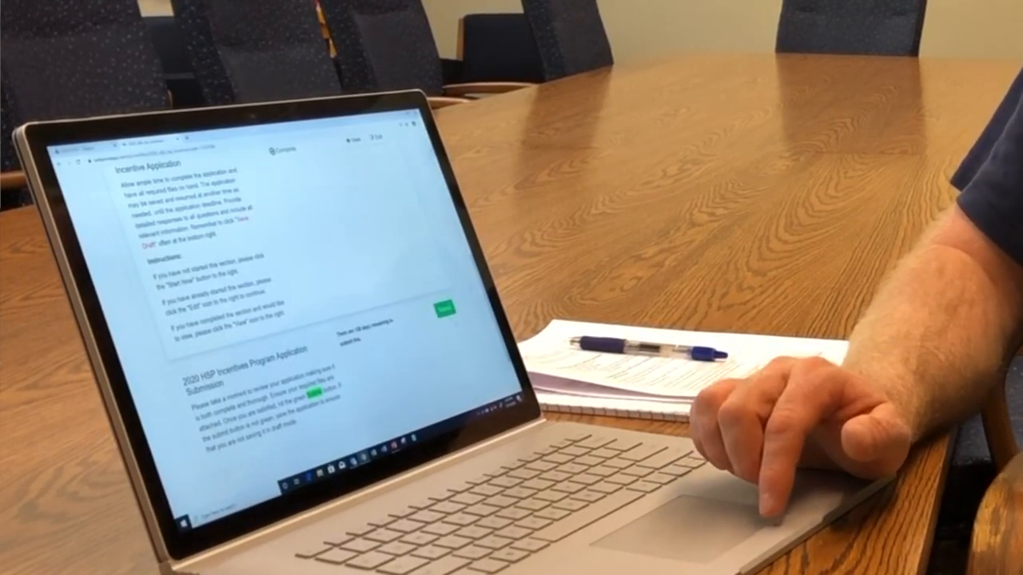